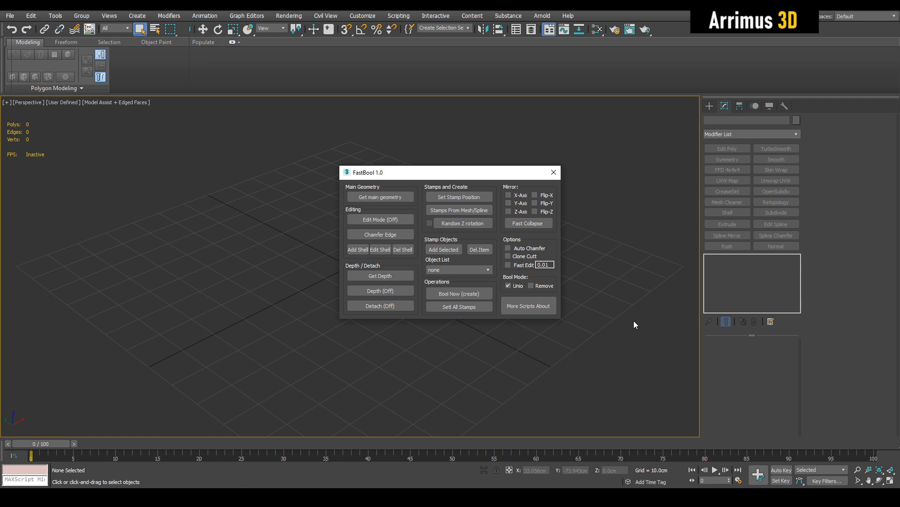
- Move the FastBool window aside and create a box on the grid about 97.5 cm long and 50.4 cm wide
mouse_move(454, 173)
left_mouse_down()
mouse_move(489, 166)
mouse_move(453, 171)
left_mouse_up()
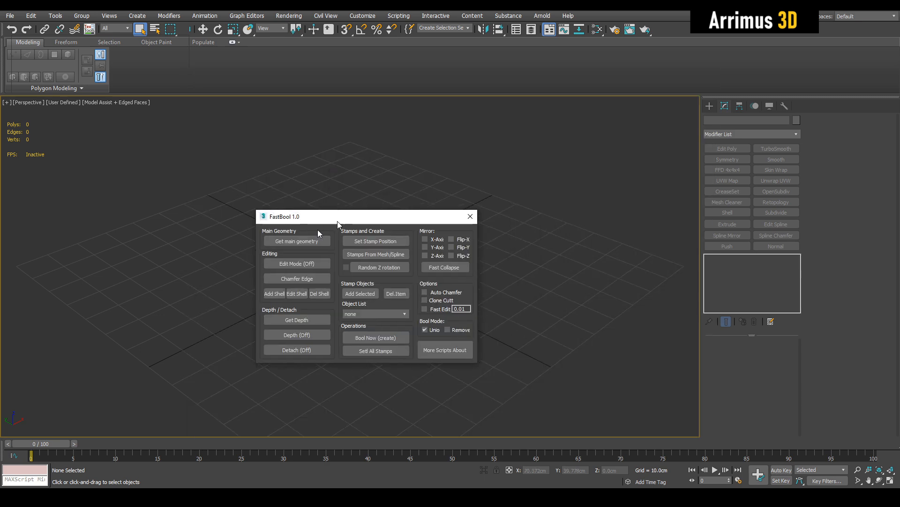
left_click_drag(317, 216, 99, 265)
middle_click_drag(423, 230, 343, 219, "alt")
key("b")
mouse_move(343, 219)
left_mouse_down()
mouse_move(351, 289)
mouse_move(444, 362)
left_mouse_up()
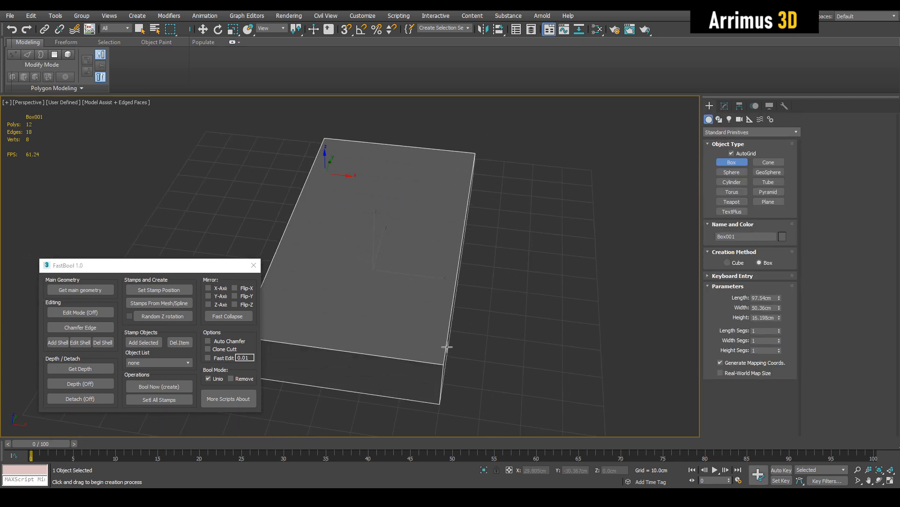
left_click(441, 268)
- Center the box at the world origin by zeroing its X, Y and Z position
key("w")
right_click(551, 470)
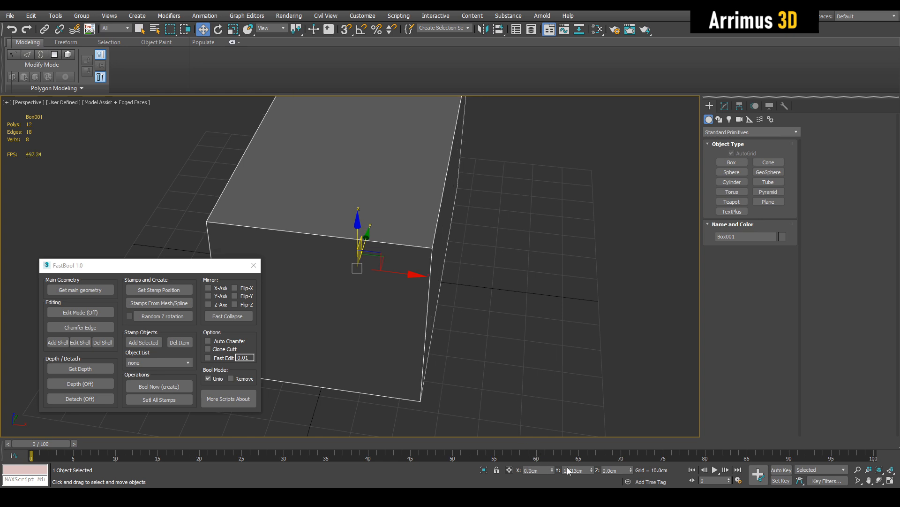
right_click(592, 471)
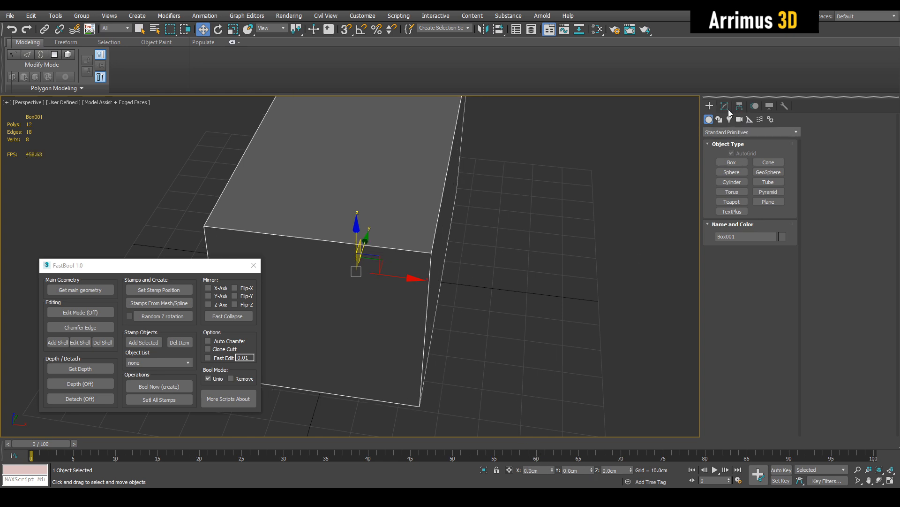
- Add an Edit Poly modifier to the box and scale all its vertices wider along the X axis
left_click(726, 106)
left_click(722, 150)
middle_click_drag(495, 231, 488, 243)
scroll(489, 244, "down", 3)
key("1")
key("ctrl+a")
key("r")
left_click_drag(451, 231, 490, 235)
- Scale the box's top polygon narrower along X so that the sides taper upward
key("4")
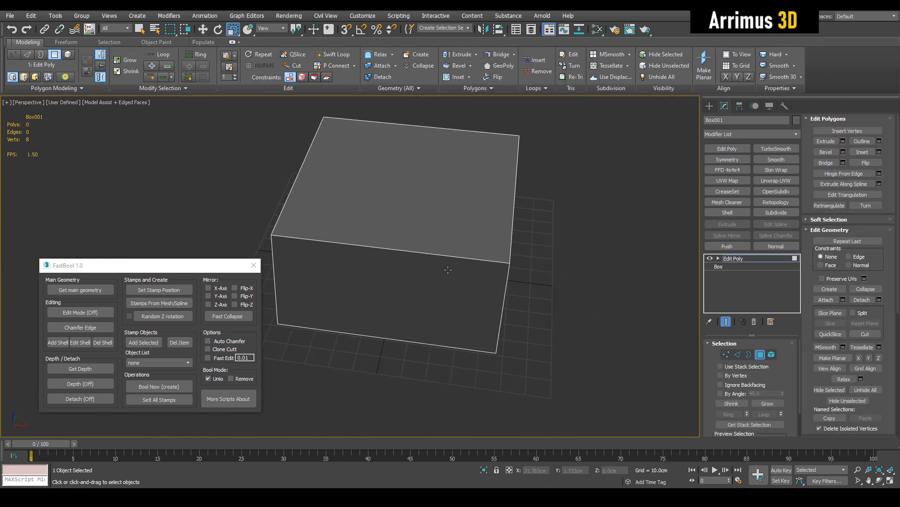
left_click(453, 217)
left_click_drag(466, 185, 465, 206)
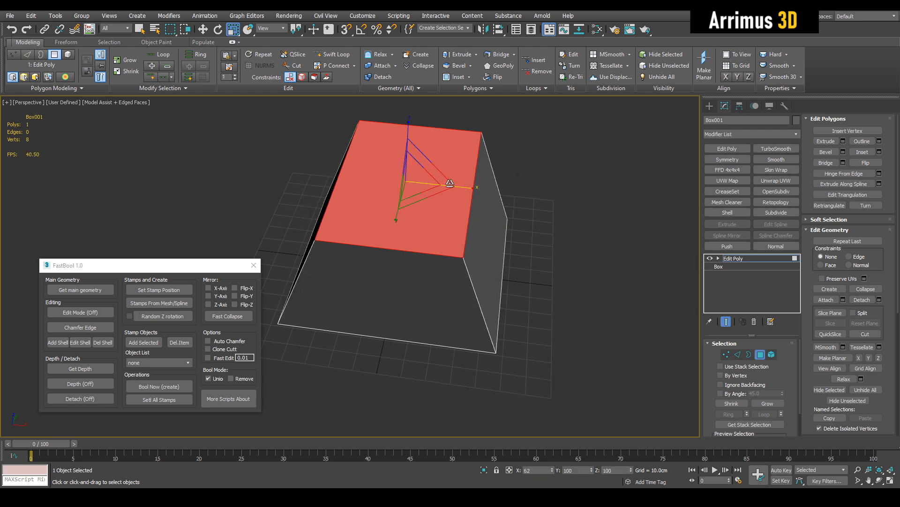
- Move the front and rear top edges of the box to give the block a sloped profile
key("2")
left_click(426, 260)
key("w")
middle_click_drag(426, 259, 326, 201, "alt")
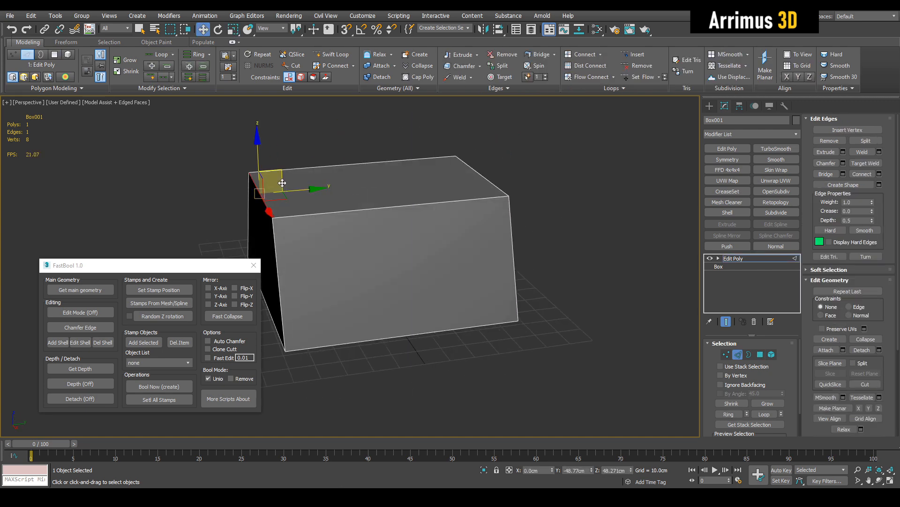
mouse_move(326, 200)
left_mouse_down()
mouse_move(354, 212)
mouse_move(324, 193)
mouse_move(341, 208)
left_mouse_up()
left_click(482, 171)
mouse_move(495, 151)
left_mouse_down()
mouse_move(488, 161)
mouse_move(482, 139)
mouse_move(486, 164)
left_mouse_up()
left_click(320, 224)
mouse_move(320, 225)
middle_mouse_down("alt")
mouse_move(482, 230)
mouse_move(455, 224)
mouse_move(465, 209)
mouse_move(321, 241)
middle_mouse_up("alt")
- Select the edges around the base and the rear face and set their crease to 1.0
key("q")
left_click(454, 223)
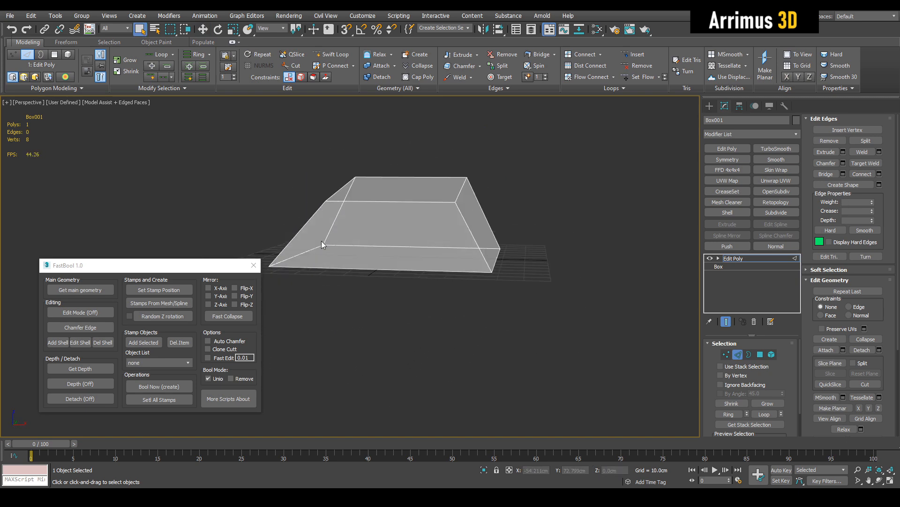
double_click(368, 246)
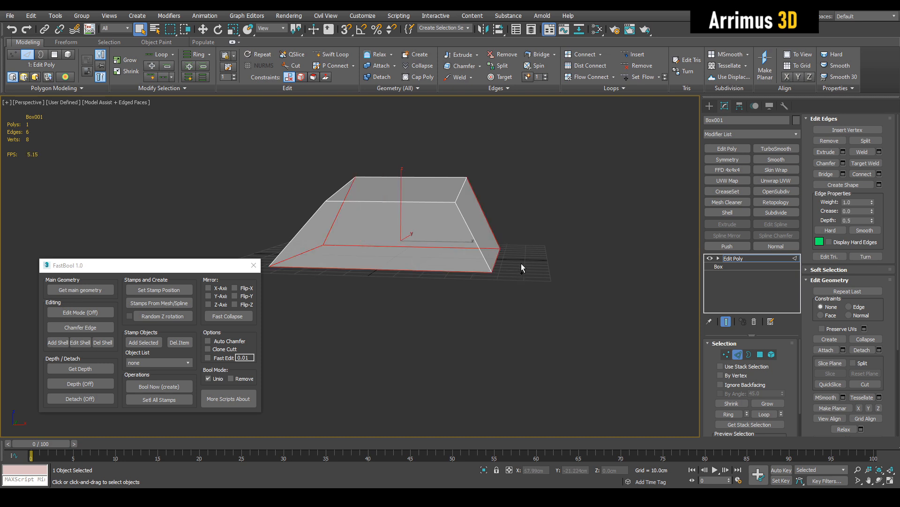
middle_click_drag(521, 268, 474, 196, "alt")
left_click(467, 185, "ctrl")
middle_click_drag(449, 296, 491, 244, "alt")
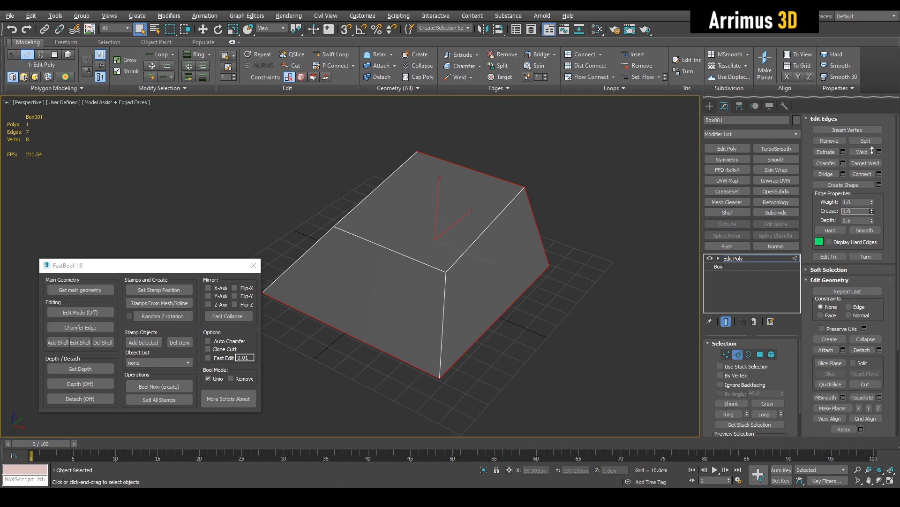
- Apply MSmooth to the block four times at vertex level to round it into a dense dome
key("1")
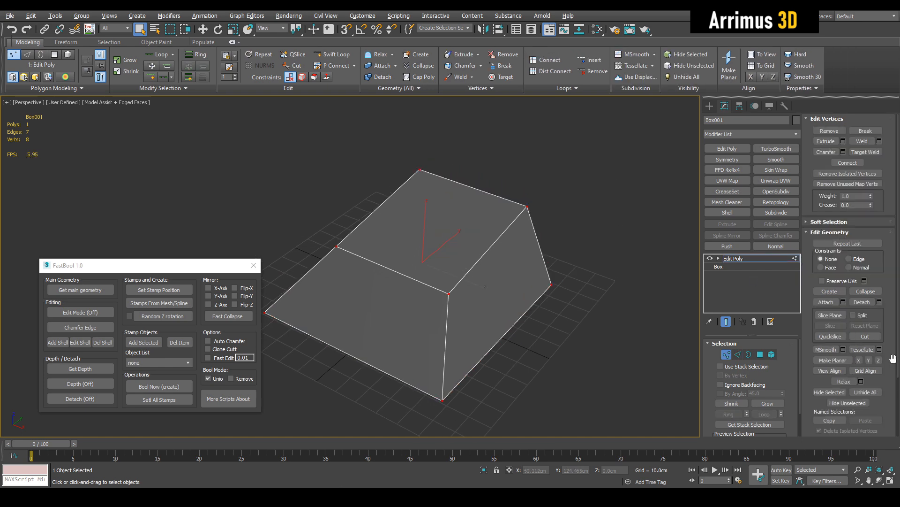
left_click(833, 350)
left_click(833, 350)
left_click(833, 350)
middle_click_drag(562, 272, 478, 250, "alt")
scroll(487, 251, "up", 3)
left_click(833, 350)
- Inspect the dome's shading without edged faces, and add a Smooth modifier with another Edit Poly above it
key("1")
key("F4")
scroll(441, 269, "up", 5)
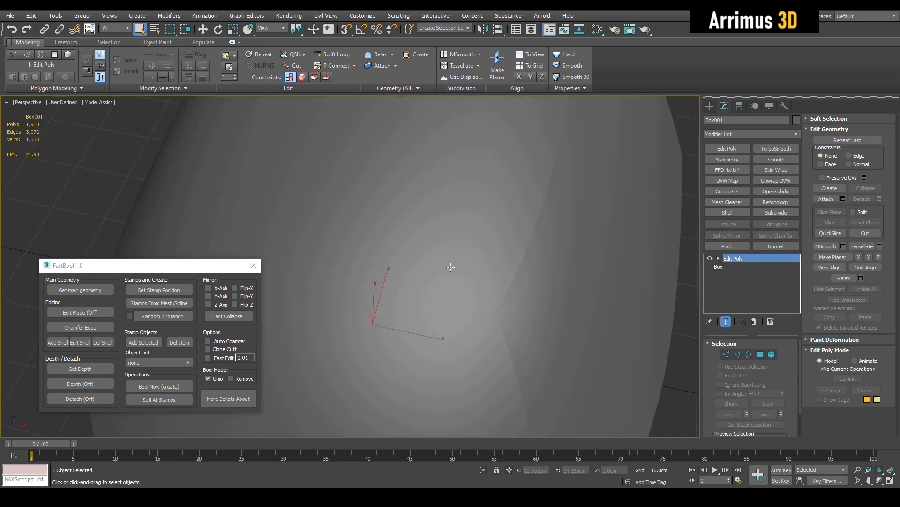
scroll(508, 308, "up", 4)
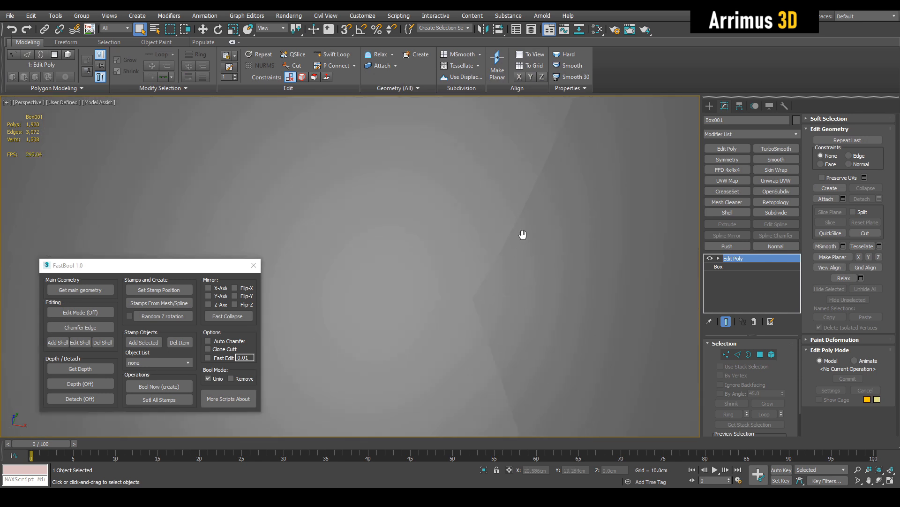
scroll(500, 244, "down", 2)
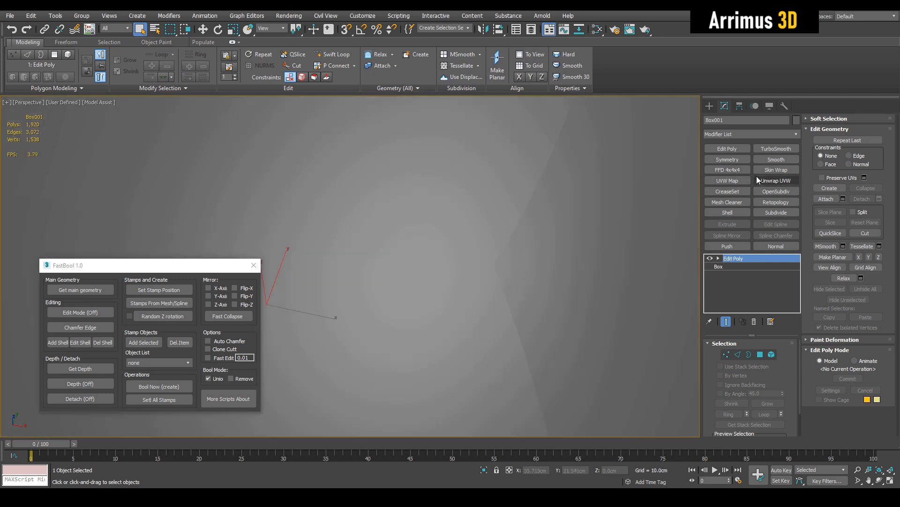
left_click(776, 160)
scroll(515, 266, "down", 6)
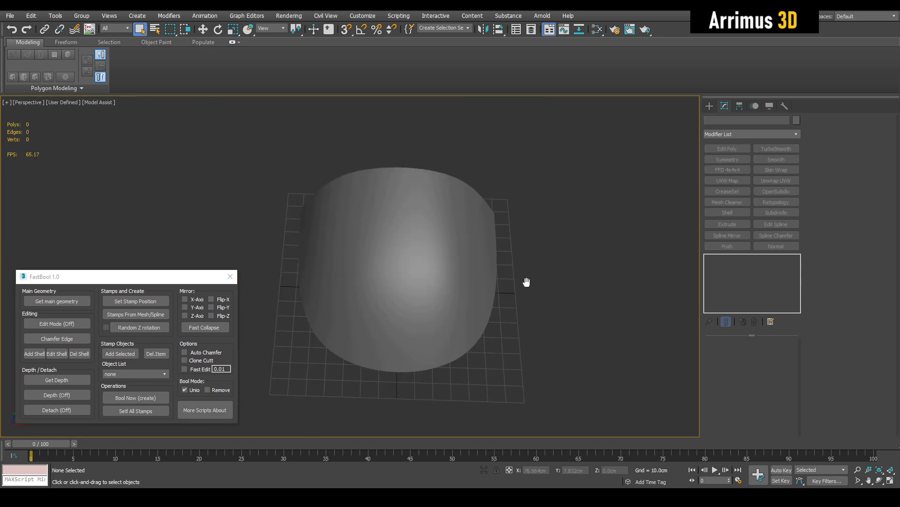
key("F4")
- Set the dome as FastBool's main geometry and deselect it
left_click(439, 238)
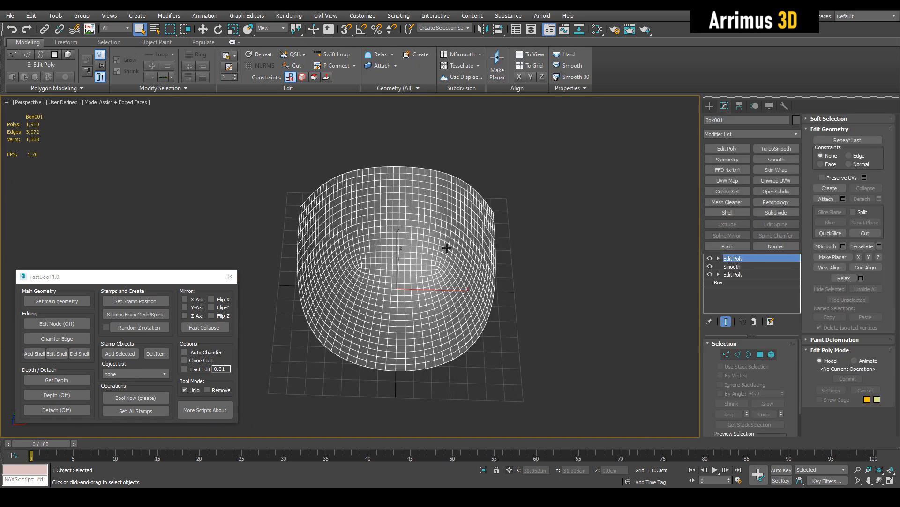
scroll(444, 246, "up", 3)
left_click(75, 303)
middle_click_drag(437, 273, 412, 261)
left_click(530, 264)
- In wireframe view, draw a closed seven-point line with a stepped edge crossing the dome and its remaining corners enclosing the front right area
key("l")
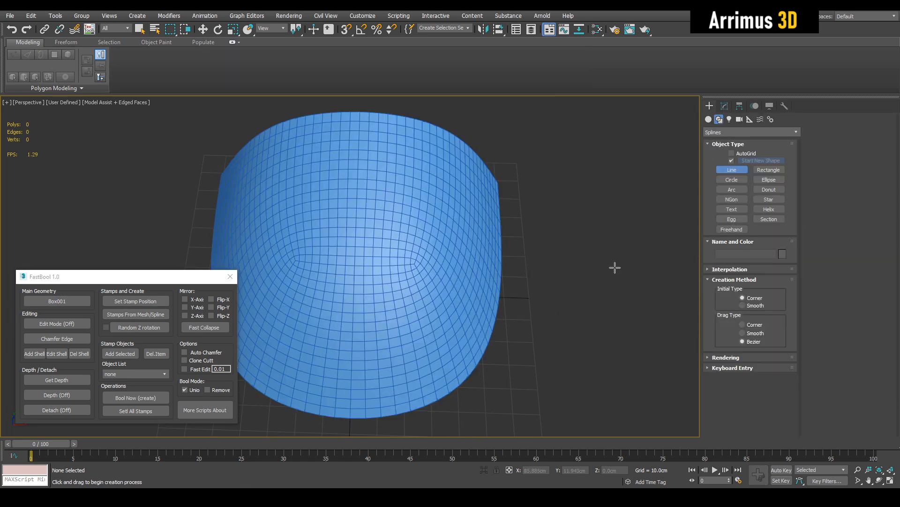
mouse_move(519, 243)
middle_mouse_down("alt")
mouse_move(521, 270)
mouse_move(541, 249)
mouse_move(549, 265)
middle_mouse_up("alt")
key("F3")
scroll(541, 249, "down", 3)
middle_click_drag(548, 264, 533, 247)
scroll(533, 246, "up", 3)
left_click(564, 201)
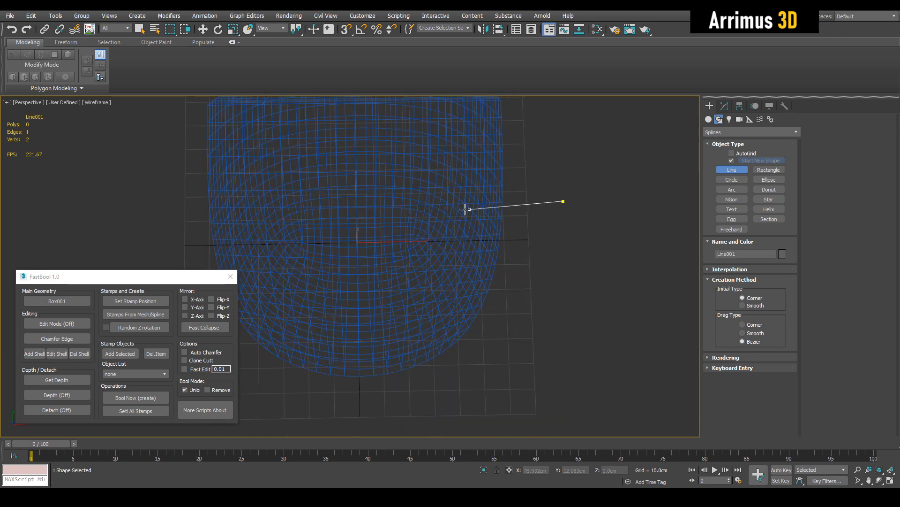
left_click(456, 202)
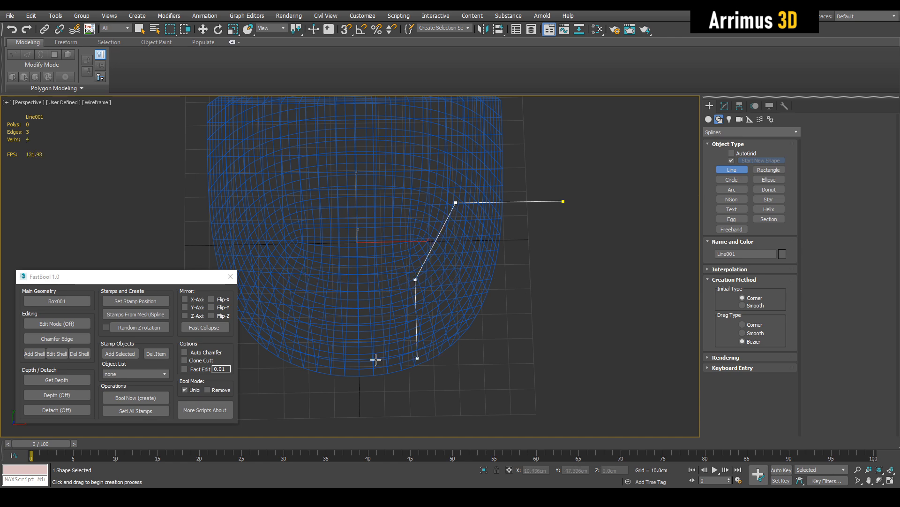
left_click(299, 283)
scroll(305, 283, "down", 3)
left_click(284, 367)
left_click(548, 419)
left_click(573, 246)
left_click(496, 208)
left_click(433, 256)
- Raise the closed spline above the dome to a Z position of about 58.1 cm
key("w")
middle_click_drag(440, 268, 429, 241, "alt")
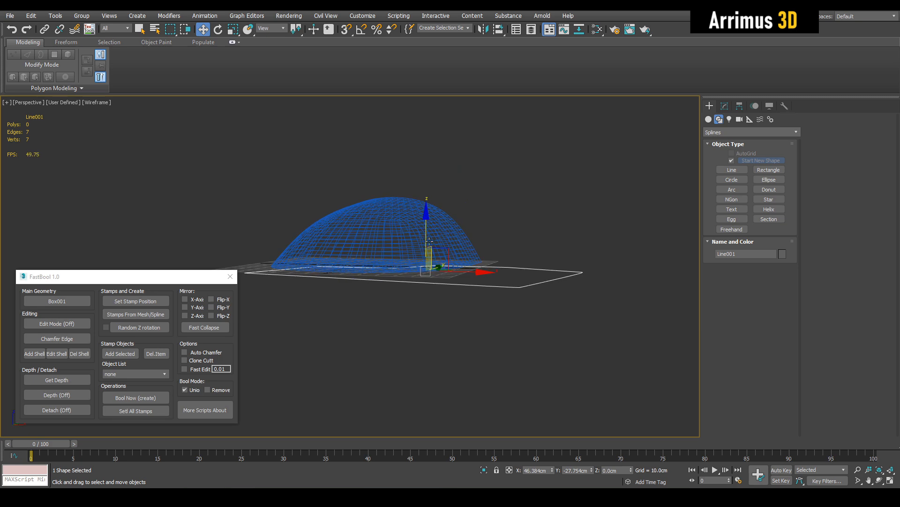
left_click_drag(427, 240, 427, 136)
middle_click_drag(444, 153, 459, 247, "alt")
scroll(459, 247, "up", 2)
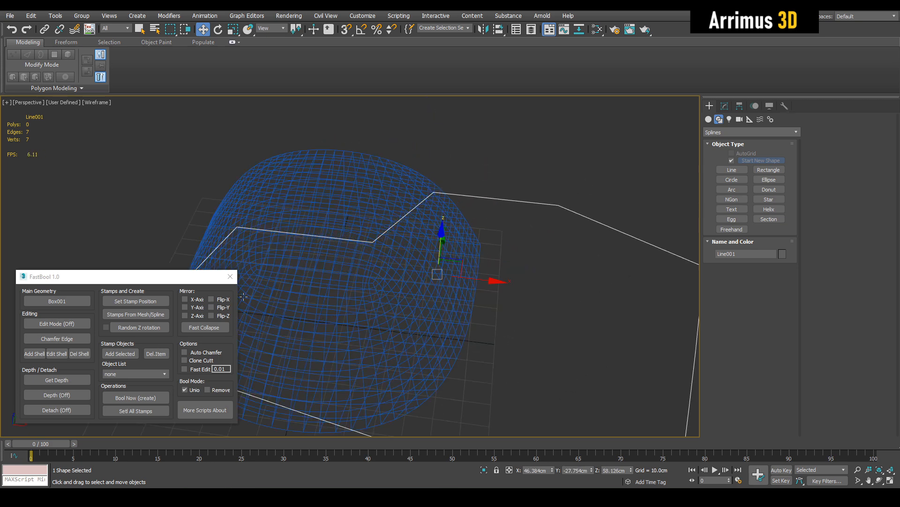
- Set FastBool to mirror on the X axis, clone the cutter and detach the cut part, and restore the shaded view
middle_click_drag(250, 309, 284, 296)
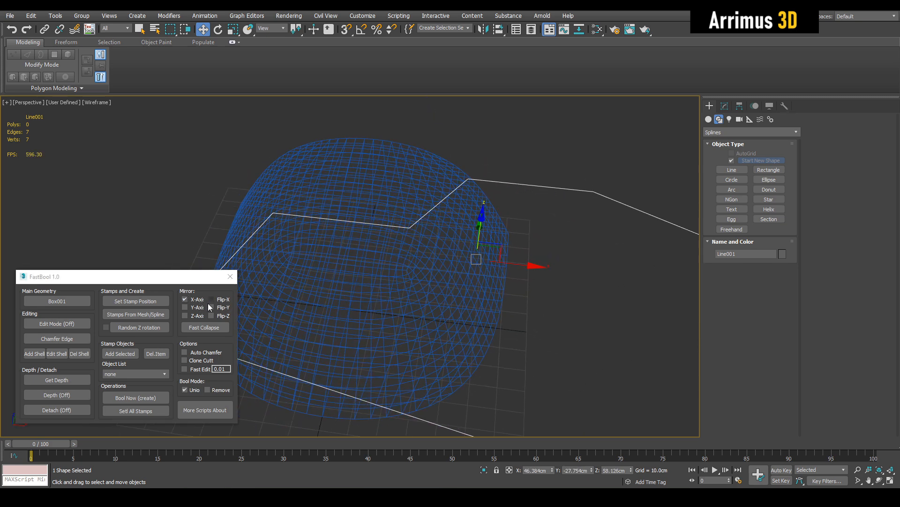
left_click(206, 360)
left_click(56, 410)
mouse_move(397, 276)
middle_mouse_down()
mouse_move(397, 287)
mouse_move(422, 272)
mouse_move(462, 275)
middle_mouse_up()
key("F3")
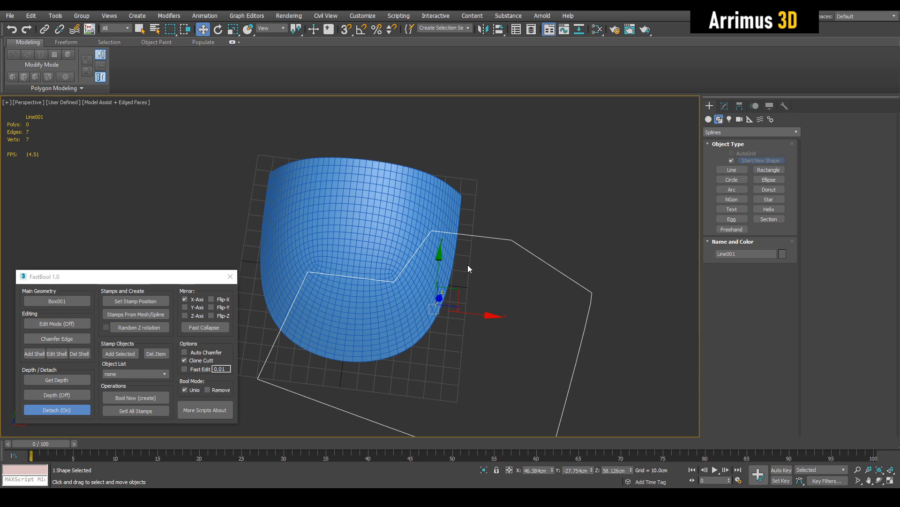
middle_click_drag(521, 202, 528, 202)
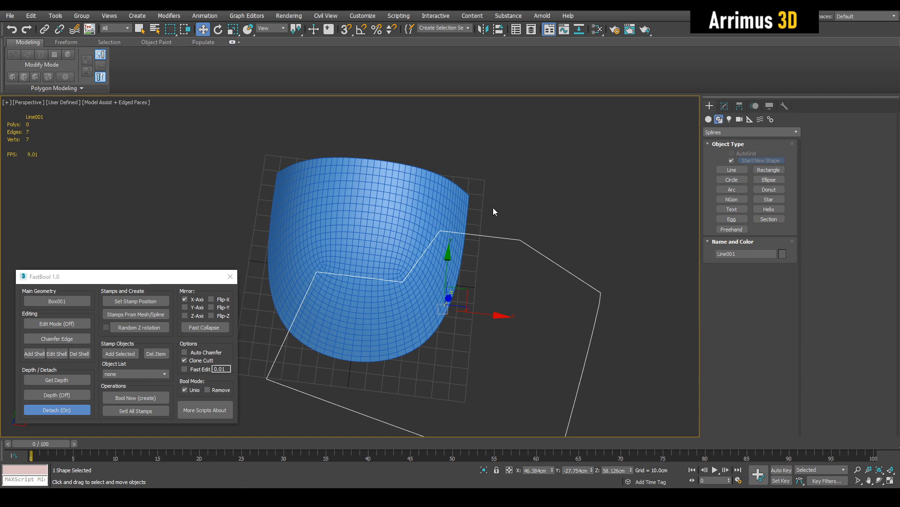
- Fillet the cutter spline's inner corner vertex near the middle of the dome
key("1")
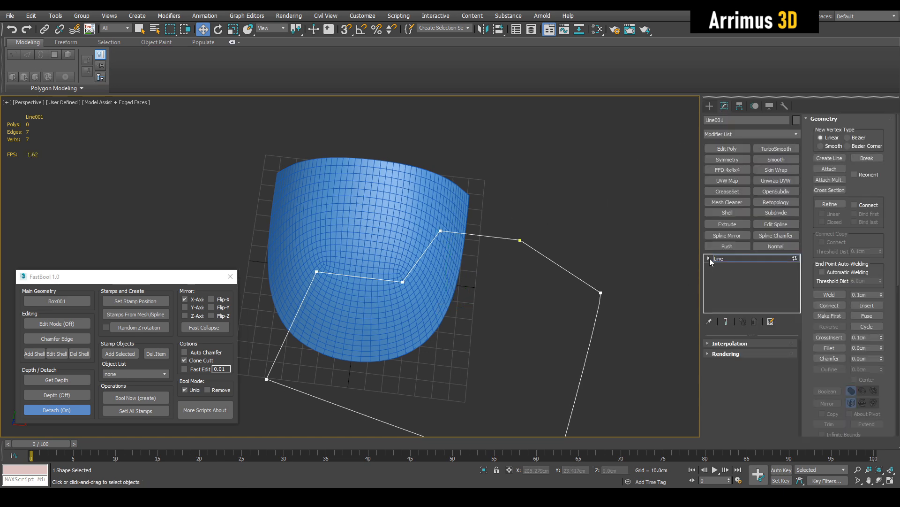
scroll(342, 338, "up", 4)
left_click(438, 250)
key("ctrl+shift+f")
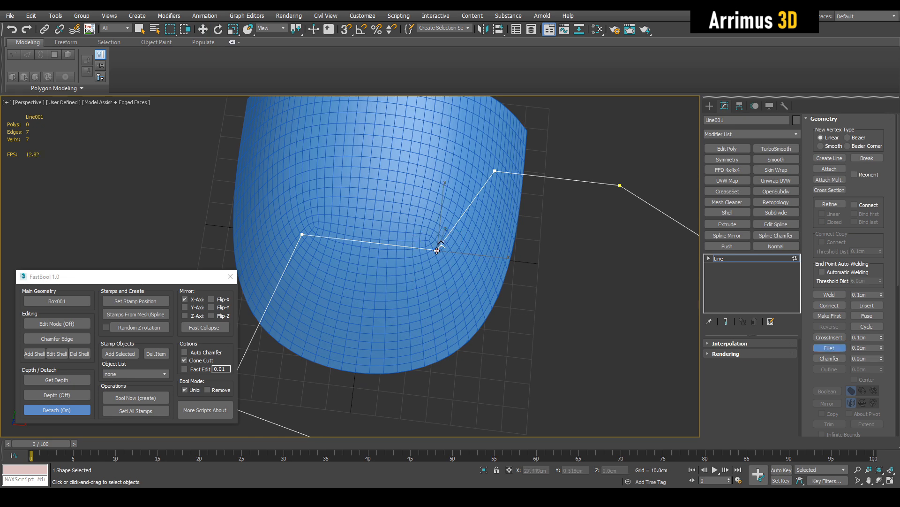
key("w")
middle_click_drag(451, 225, 489, 194, "alt")
scroll(448, 258, "down", 4)
key("1")
scroll(468, 231, "up", 3)
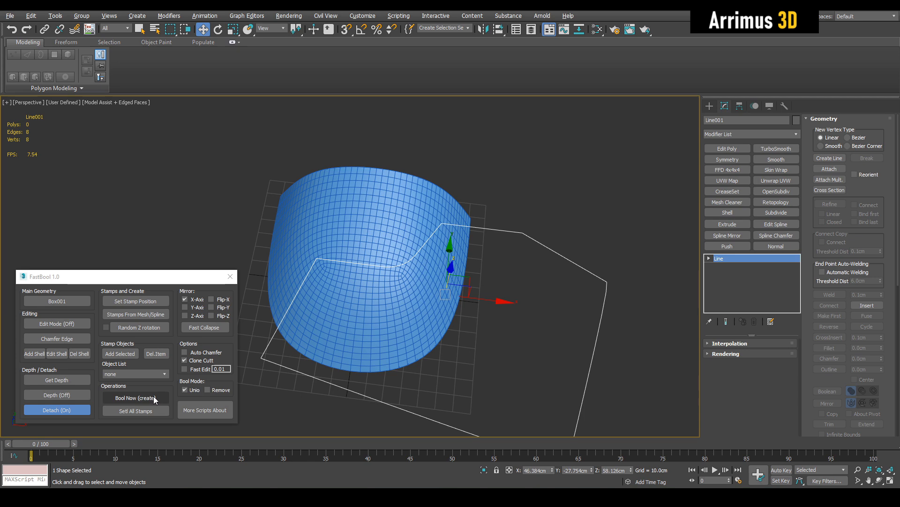
- Switch the boolean mode to Remove and cut the dome with the spline to detach the front section
left_click(208, 389)
left_click(158, 398)
middle_click_drag(488, 306, 455, 308, "alt")
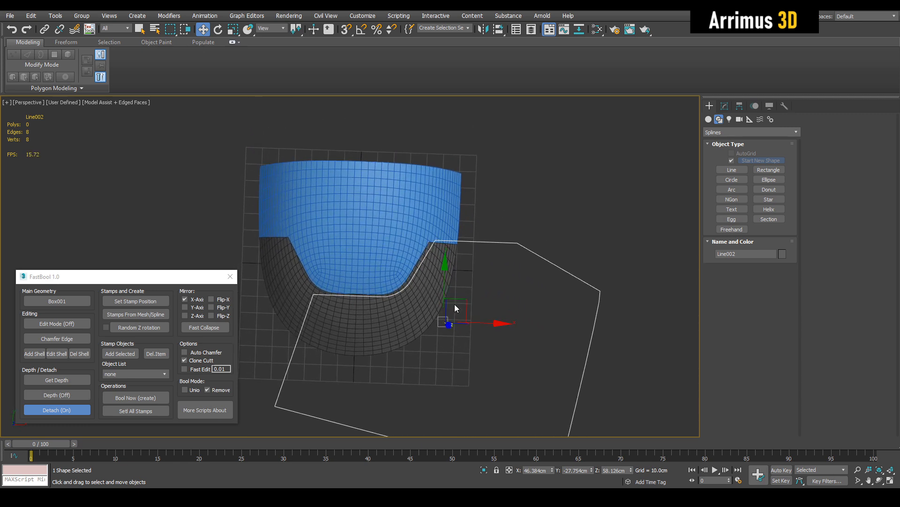
- Move the cloned cutter spline along Y to about -12.6 cm and run the boolean again to detach a middle band
left_click_drag(445, 293, 445, 263)
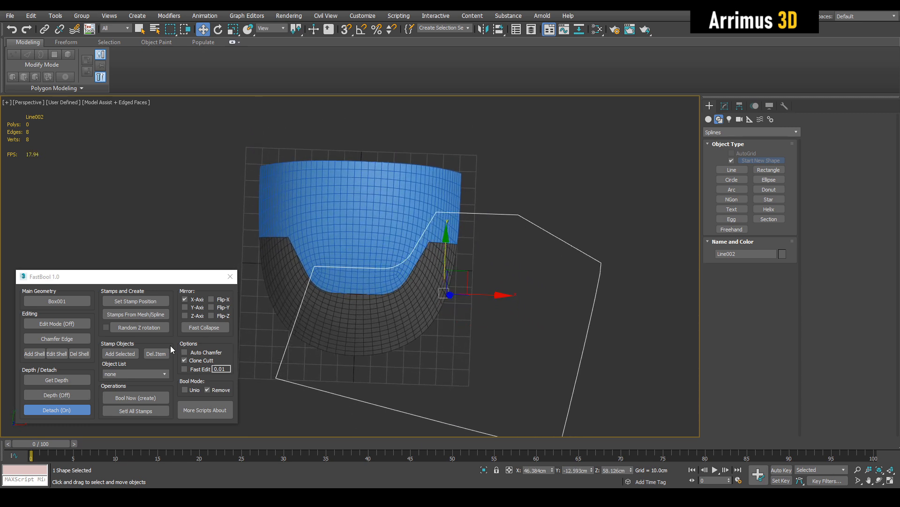
left_click(145, 396)
scroll(395, 267, "up", 3)
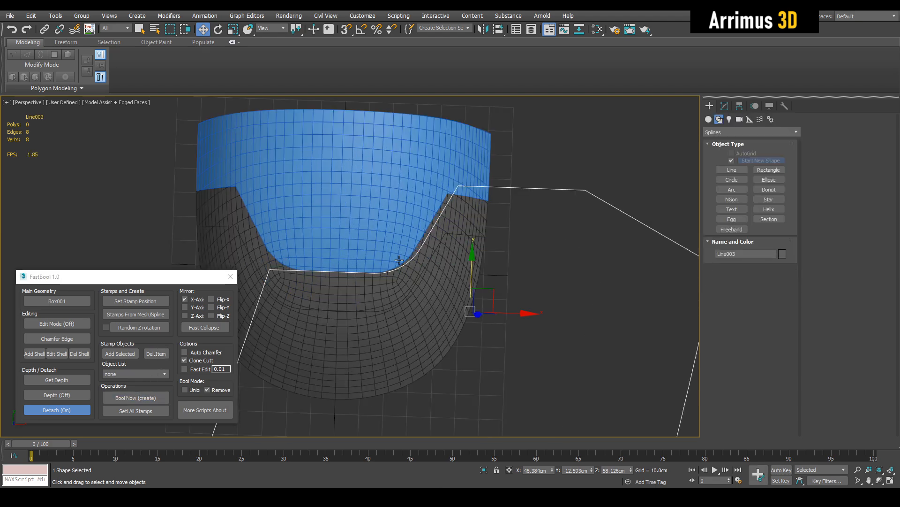
middle_click_drag(395, 267, 405, 250, "alt")
left_click(397, 273)
middle_click_drag(422, 296, 433, 267, "alt")
left_click(438, 333)
scroll(438, 333, "down", 2)
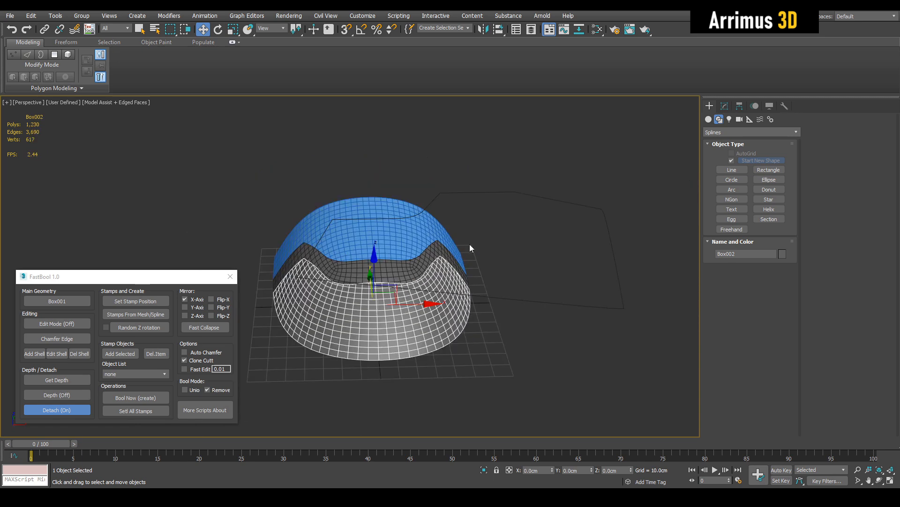
- Rotate the remaining cutter spline upright with angle snap so that it faces the front of the dome
left_click_drag(510, 225, 510, 225)
key("e")
middle_click_drag(487, 210, 414, 201, "alt")
key("a")
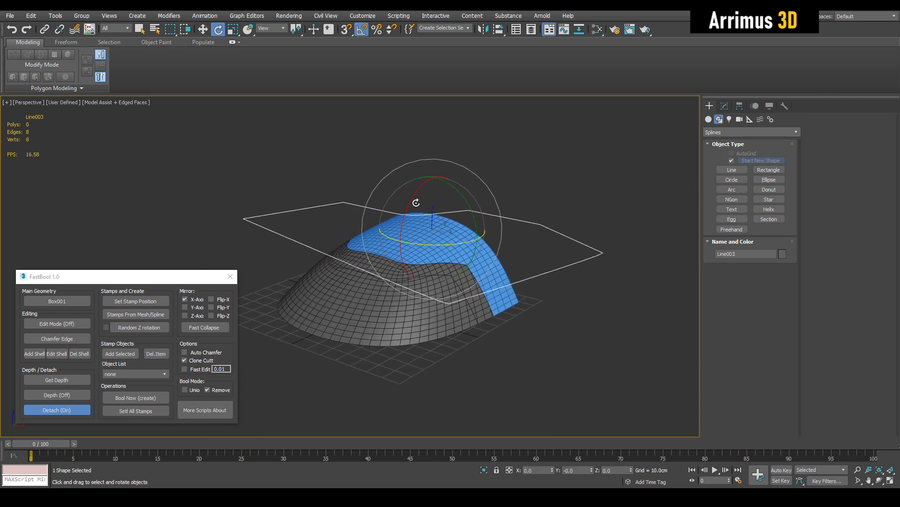
left_click_drag(410, 203, 412, 233)
key("a")
- Move the upright cutter spline into place across the front section of the dome
key("w")
middle_click_drag(430, 207, 404, 203, "alt")
middle_click_drag(404, 202, 422, 201)
left_click_drag(409, 190, 286, 314)
middle_click_drag(296, 291, 382, 257, "alt")
- Set the detached front section as main geometry and cut it with the upright spline to separate a central opening
left_click(381, 255)
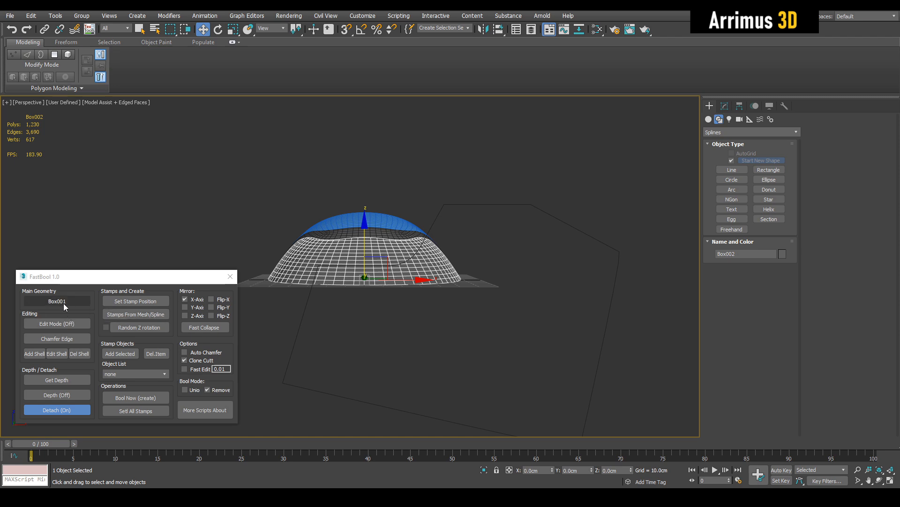
left_click(64, 305)
middle_click_drag(467, 203, 491, 218, "alt")
left_click(501, 241)
left_click(134, 399)
middle_click_drag(436, 257, 385, 277, "alt")
scroll(354, 276, "up", 5)
key("q")
scroll(422, 282, "down", 5)
- Select the front, middle and rear shell sections and isolate them, leaving out the main blue piece
left_click(472, 290)
left_click(483, 265, "ctrl")
left_click(491, 238, "ctrl")
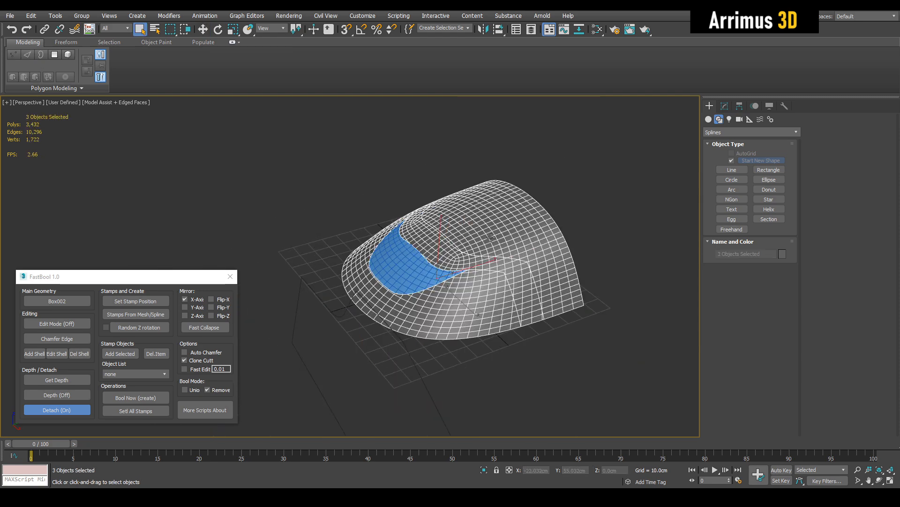
key("alt+q")
middle_click_drag(462, 256, 540, 250, "alt")
- Set the middle shell section, the curved band behind the front opening, as the main geometry
left_click(518, 271)
scroll(418, 292, "up", 5)
left_click(505, 246)
scroll(504, 244, "down", 5)
left_click(623, 371)
left_click(522, 217)
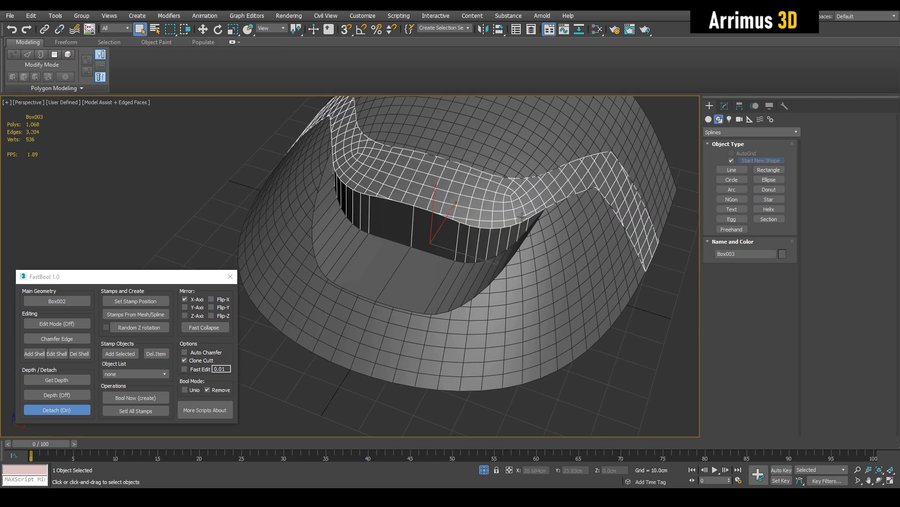
left_click(53, 302)
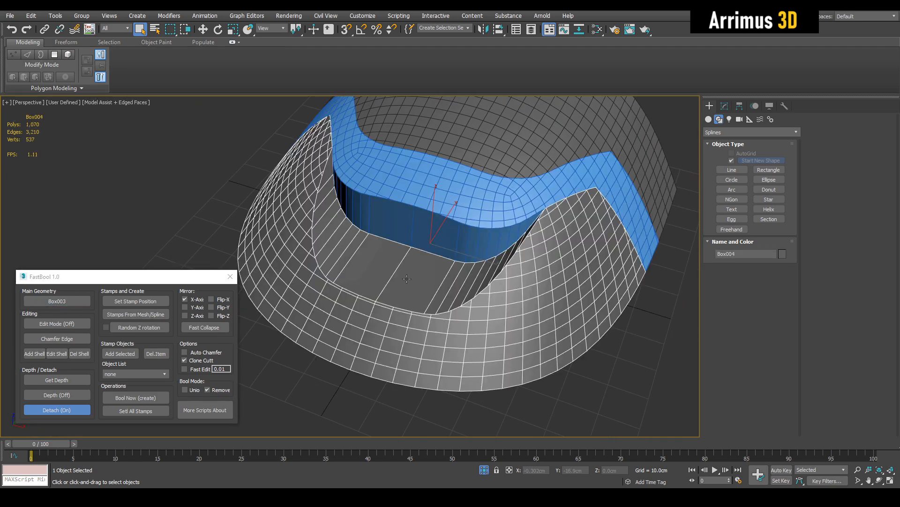
- Merge the front section into the middle section with a union and detaching off, and delete the leftover front piece
left_click(186, 390)
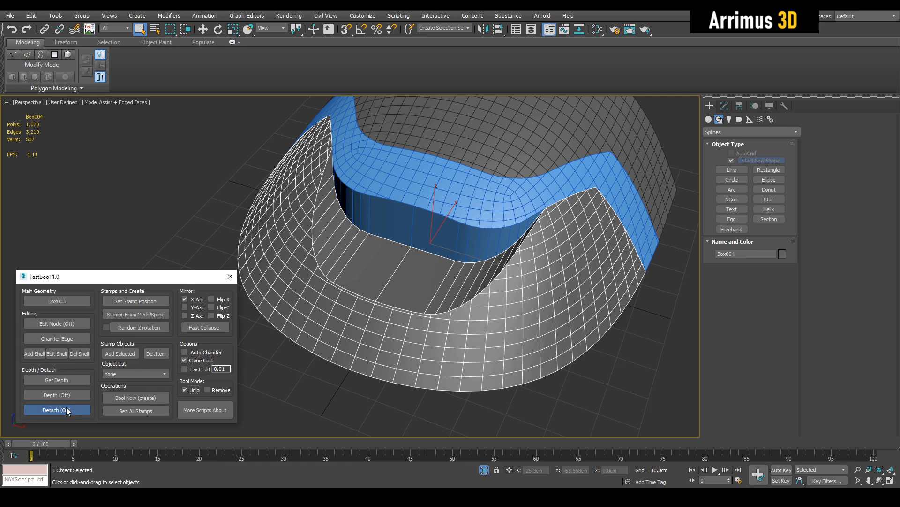
left_click(111, 398)
scroll(428, 276, "down", 5)
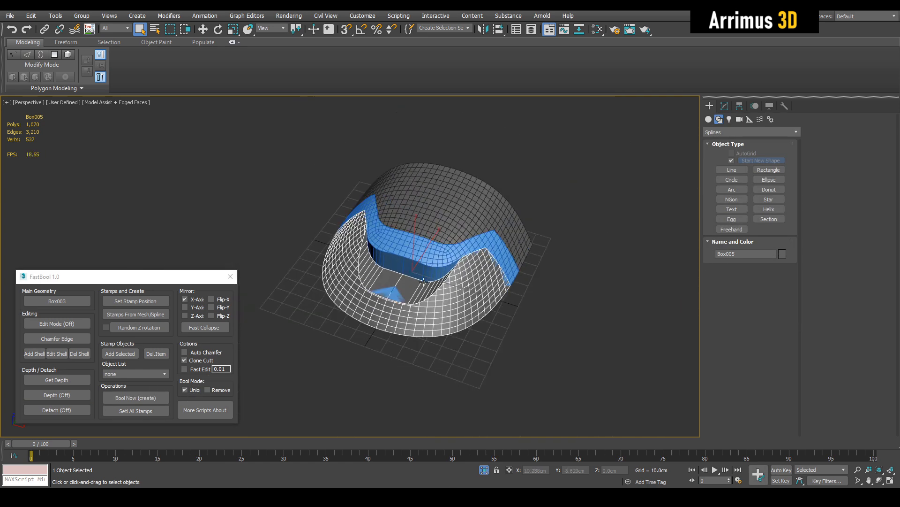
key("Delete")
- Examine the merged front section and the edges of its central opening from several angles
scroll(430, 276, "up", 5)
key("q")
left_click(440, 280)
middle_click_drag(440, 280, 453, 221, "alt")
scroll(469, 257, "up", 5)
middle_click_drag(473, 254, 445, 301, "alt")
scroll(443, 309, "down", 5)
scroll(445, 295, "up", 4)
middle_click_drag(520, 249, 487, 262, "alt")
scroll(495, 296, "down", 4)
middle_click_drag(495, 296, 468, 258, "alt")
scroll(468, 257, "up", 2)
- Start a line in the wireframe front view, running outward from the dome's centre line and rising to a peak near its upper edge
left_click(464, 186)
key("alt+w")
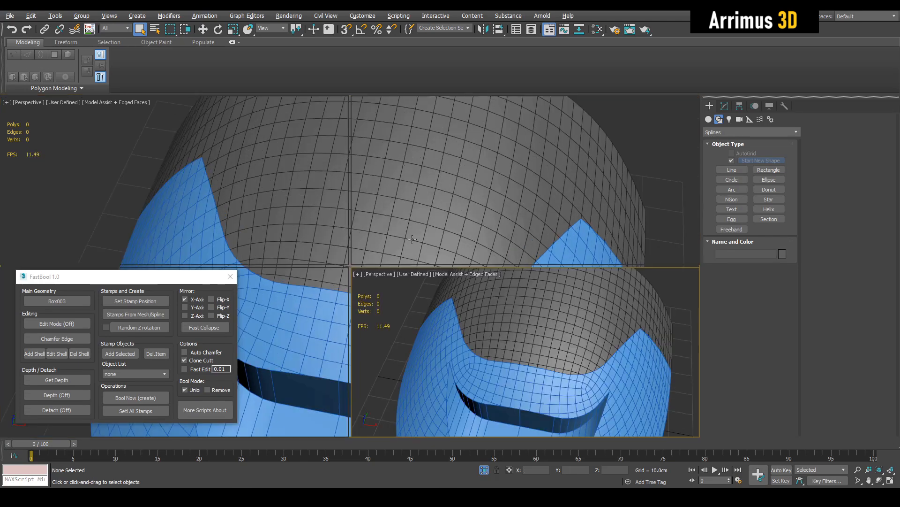
left_click(463, 183)
key("alt+w")
scroll(463, 183, "down", 4)
middle_click_drag(457, 191, 439, 173)
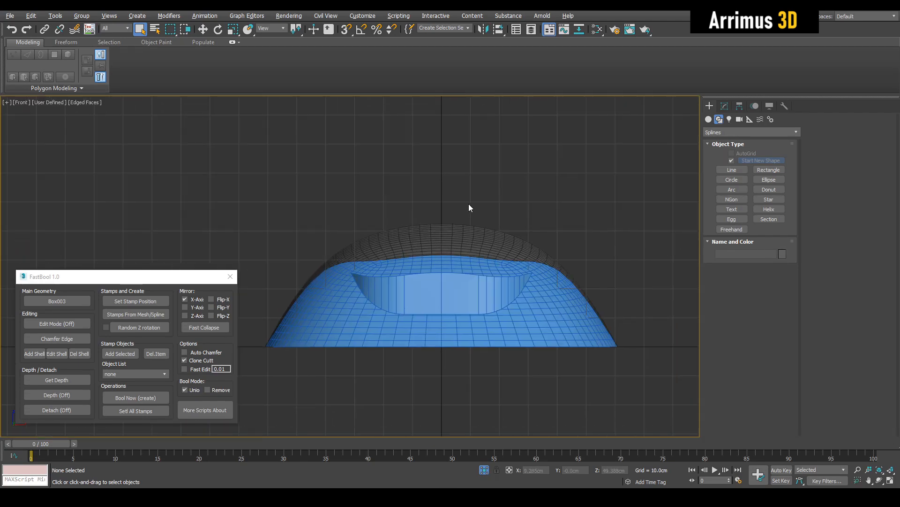
key("l")
scroll(457, 246, "up", 4)
middle_click_drag(432, 245, 385, 250)
key("F3")
left_click_drag(360, 251, 389, 245)
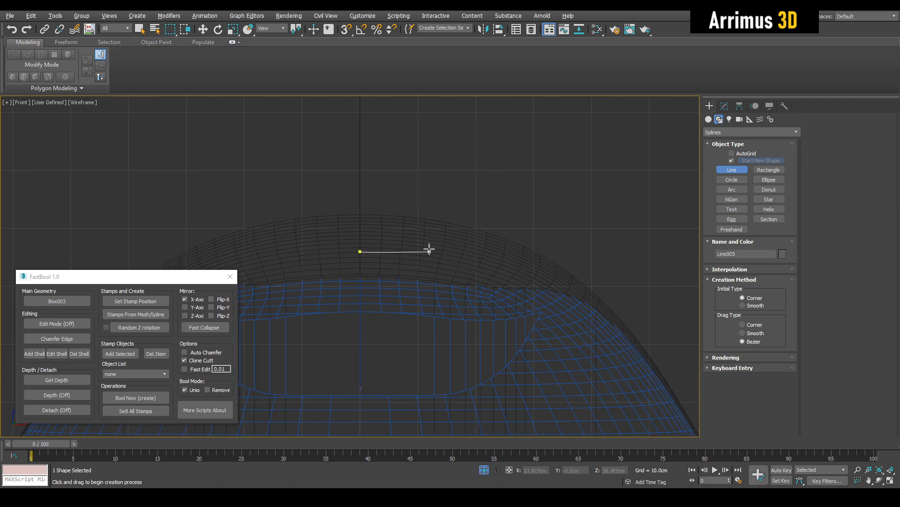
left_click(429, 252)
left_click(467, 234)
- Continue the line down the dome's side slope and close it as a loop extending above and outside the shell
scroll(459, 229, "up", 4)
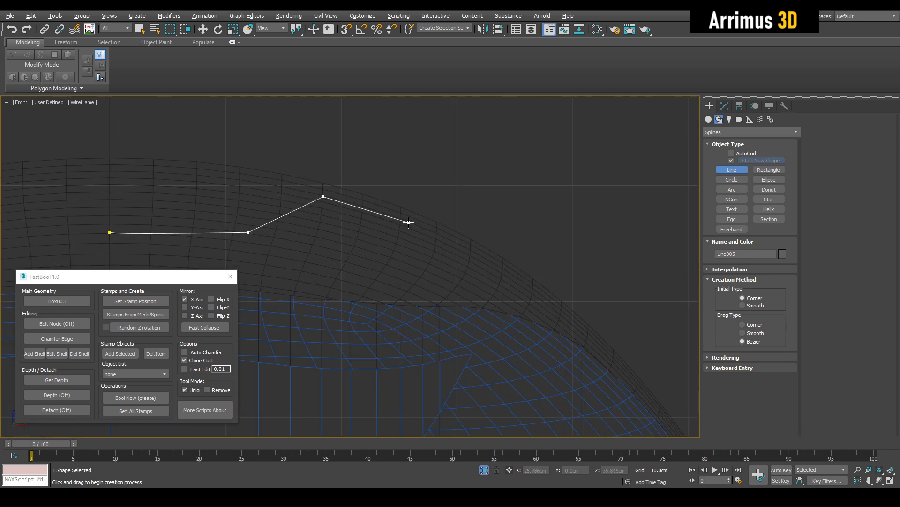
left_click(407, 222)
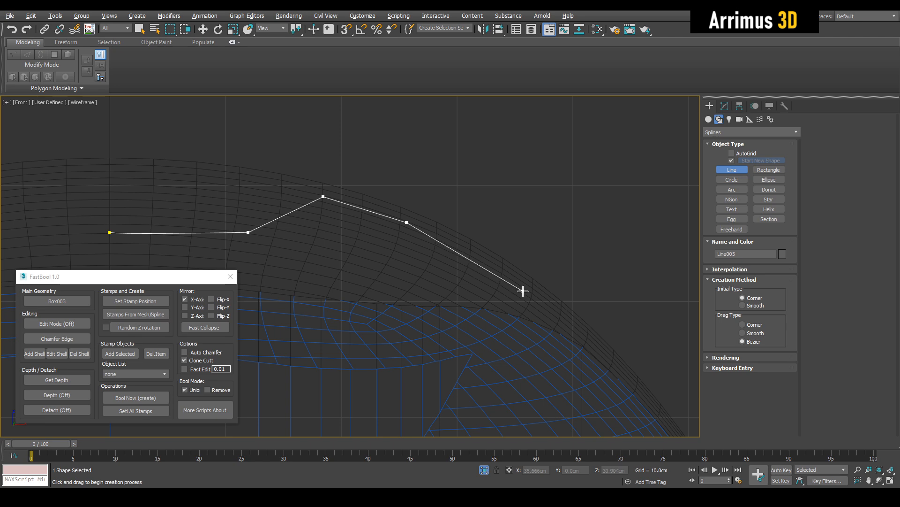
left_click(647, 291)
scroll(625, 254, "down", 4)
left_click(611, 166)
left_click(336, 150)
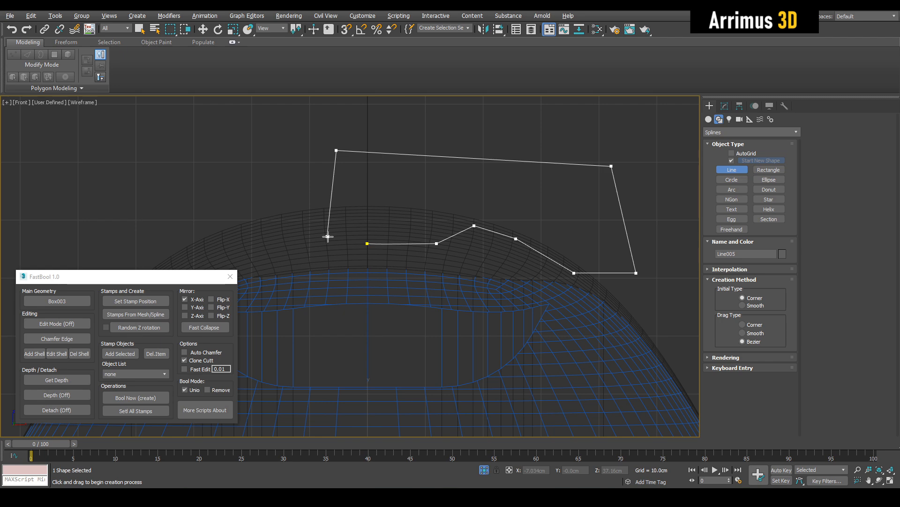
left_click(369, 242)
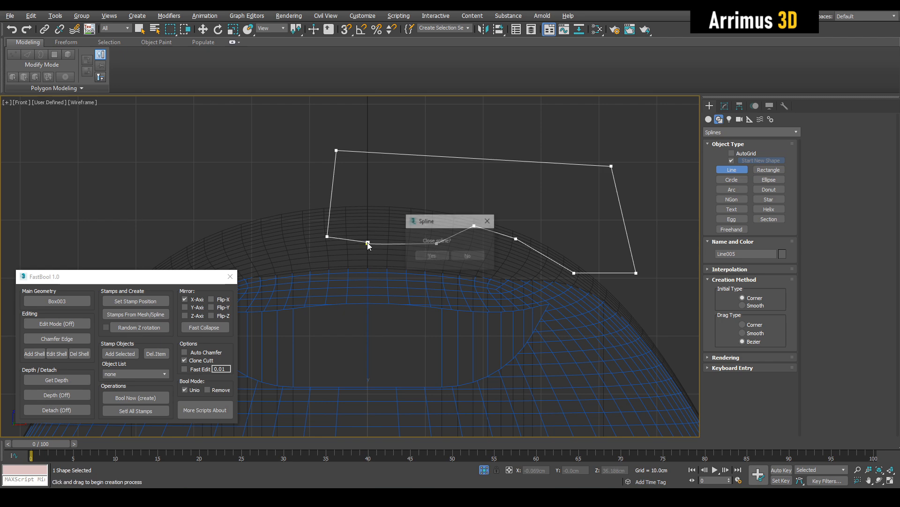
left_click(425, 257)
right_click(544, 214)
middle_click_drag(544, 214, 514, 218)
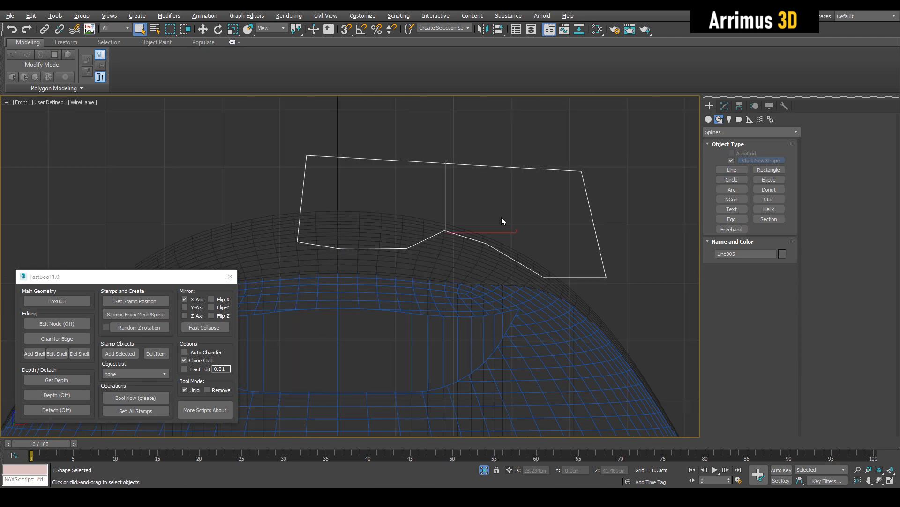
- Fillet the cutter spline's upper slope vertices, rounding the peak by about 1.3 cm
scroll(491, 237, "up", 4)
key("ctrl+shift+c")
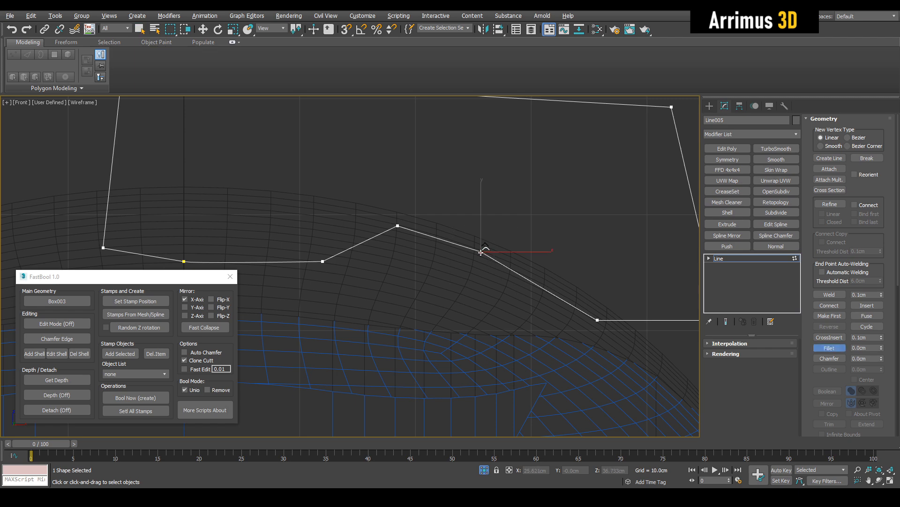
scroll(398, 213, "up", 2)
left_click(395, 240)
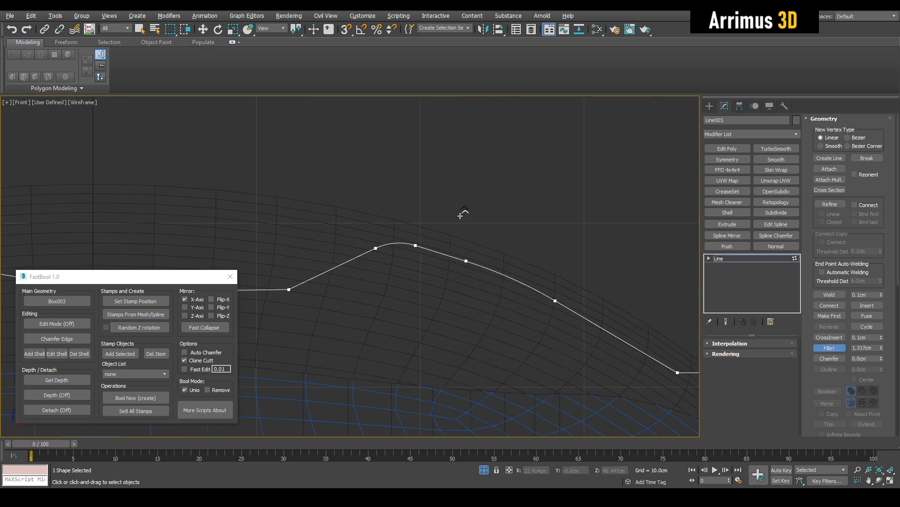
- Move the spline's lower slope vertex outward and down, and fillet the lower slope into a broad curve of about 7 cm
scroll(460, 216, "down", 4)
key("w")
middle_click_drag(500, 240, 467, 221)
left_click_drag(509, 254, 575, 309)
key("ctrl+shift+c")
left_click_drag(537, 276, 635, 196)
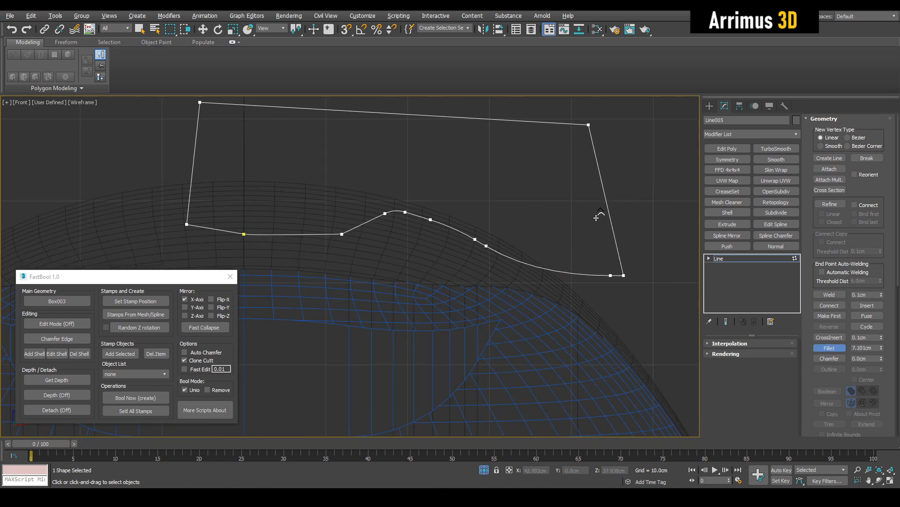
left_click_drag(596, 218, 596, 218)
- Cut the rear shell section as main geometry with the spline moved in front of the dome, using Remove mode with detaching on
key("w")
middle_click_drag(341, 196, 414, 203)
scroll(415, 203, "up", 2)
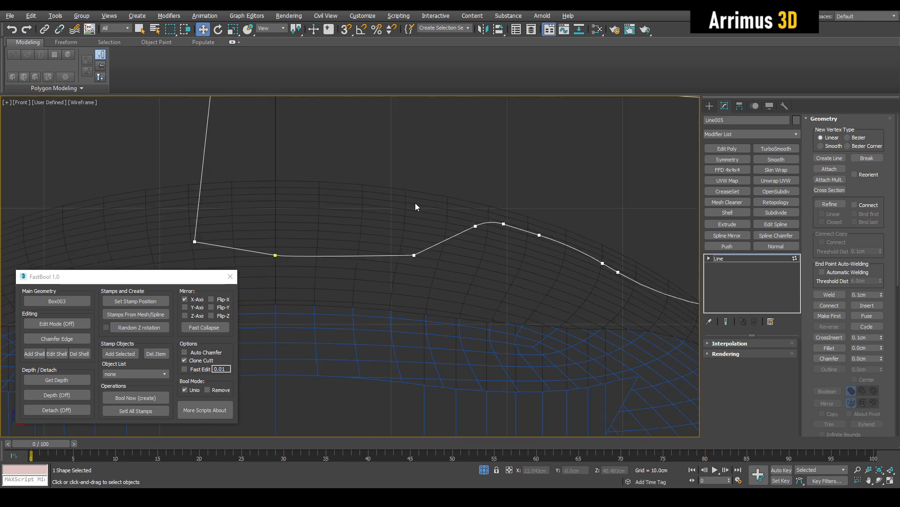
scroll(416, 204, "down", 6)
key("alt+w")
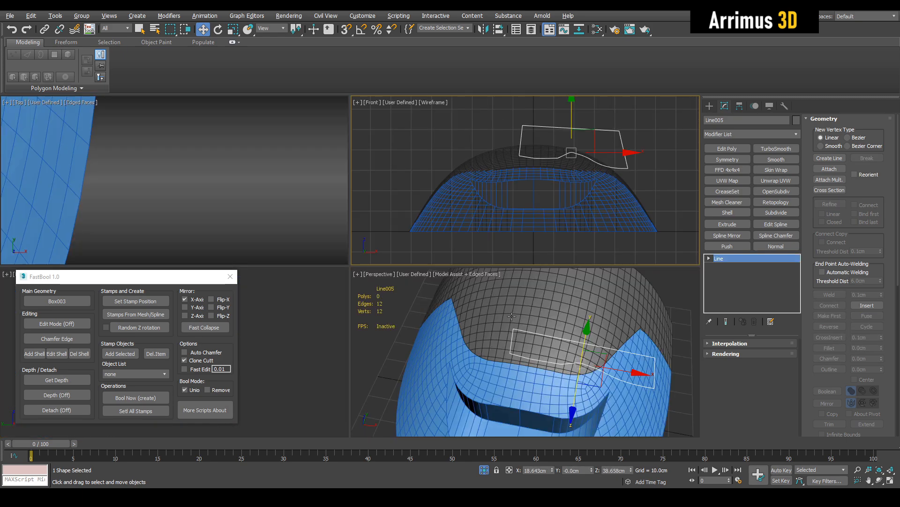
key("alt+w")
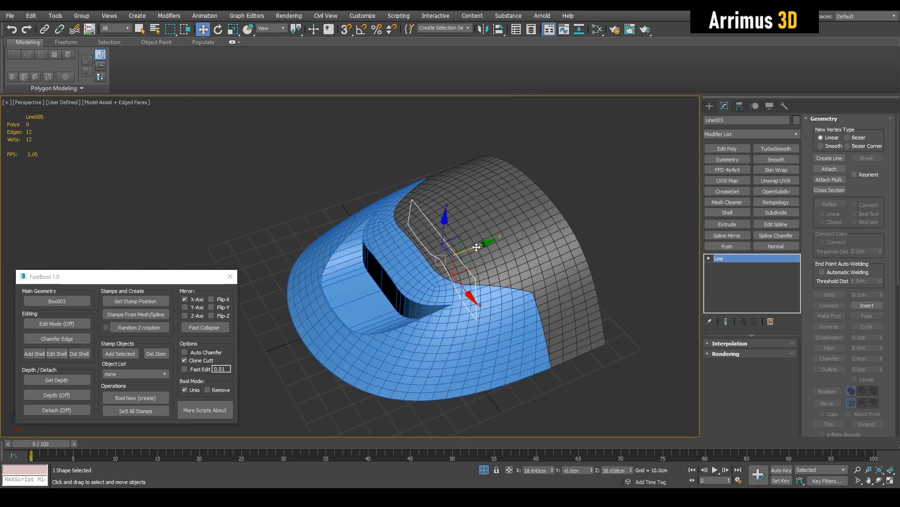
left_click(522, 200)
left_click(56, 302)
left_click_drag(304, 189, 333, 221)
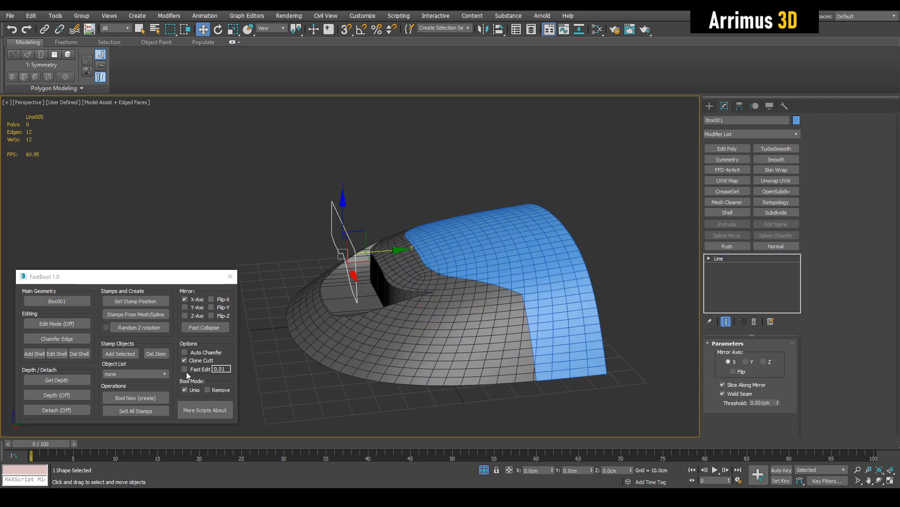
left_click(80, 413)
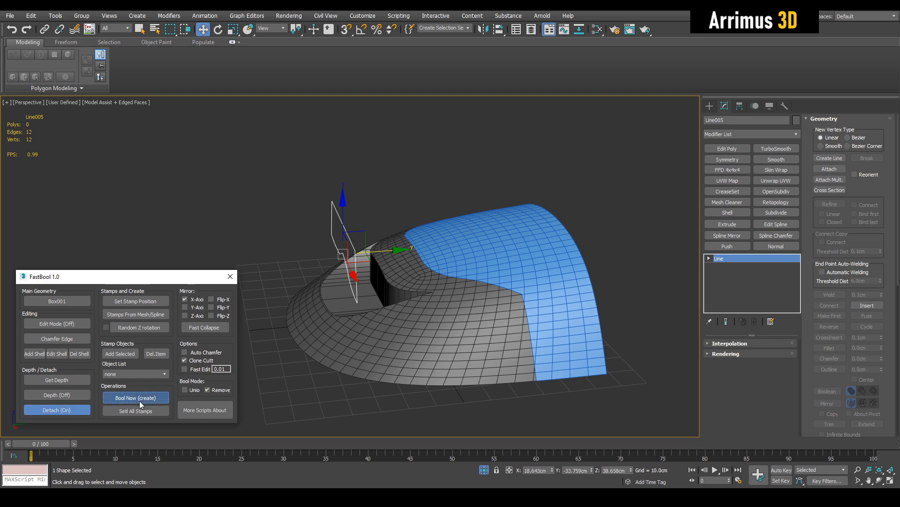
- Inspect the new cut across the top of the rear shell section from several angles
middle_click_drag(370, 227, 449, 243, "alt")
scroll(449, 243, "up", 3)
middle_click_drag(492, 206, 447, 252)
key("q")
left_click(442, 221)
middle_click_drag(440, 221, 451, 244, "alt")
scroll(450, 245, "up", 4)
scroll(511, 232, "down", 4)
middle_click_drag(511, 235, 472, 228, "alt")
right_click(470, 224)
left_click(356, 207)
middle_click_drag(357, 207, 376, 211, "alt")
scroll(495, 263, "down", 4)
key("w")
middle_click_drag(497, 263, 509, 277, "alt")
- Move the detached top panel about 125 cm along the negative X axis, away from the shell
left_click_drag(456, 355, 287, 260)
middle_click_drag(287, 260, 548, 261, "alt")
left_click(541, 233)
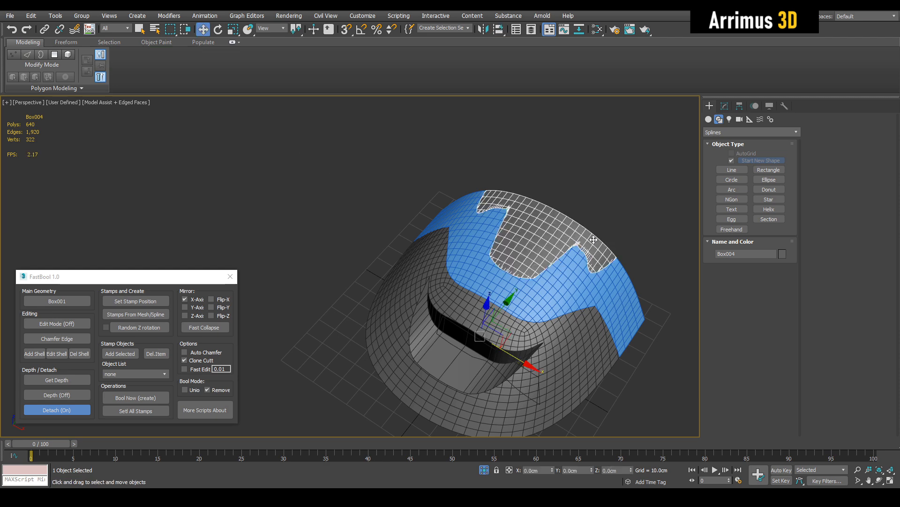
left_click_drag(516, 357, 310, 225)
- Examine the recess left in the rear shell section, viewing the surfaces without edges
key("F4")
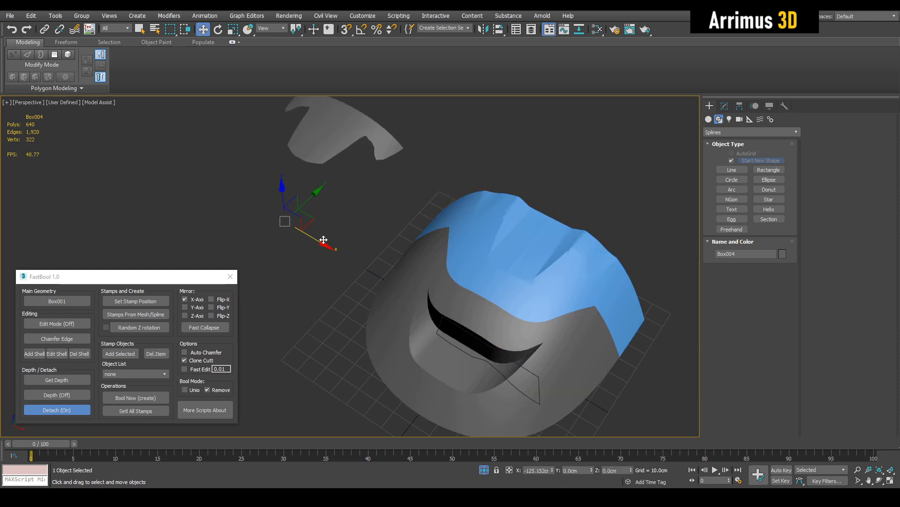
scroll(492, 271, "up", 6)
middle_click_drag(454, 200, 416, 245, "alt")
scroll(453, 295, "down", 5)
scroll(460, 324, "down", 3)
key("F4")
middle_click_drag(465, 296, 446, 326, "alt")
scroll(447, 326, "up", 3)
- Draw a closed spline over the side of the front shell and use it to detach a side panel
key("shift+l")
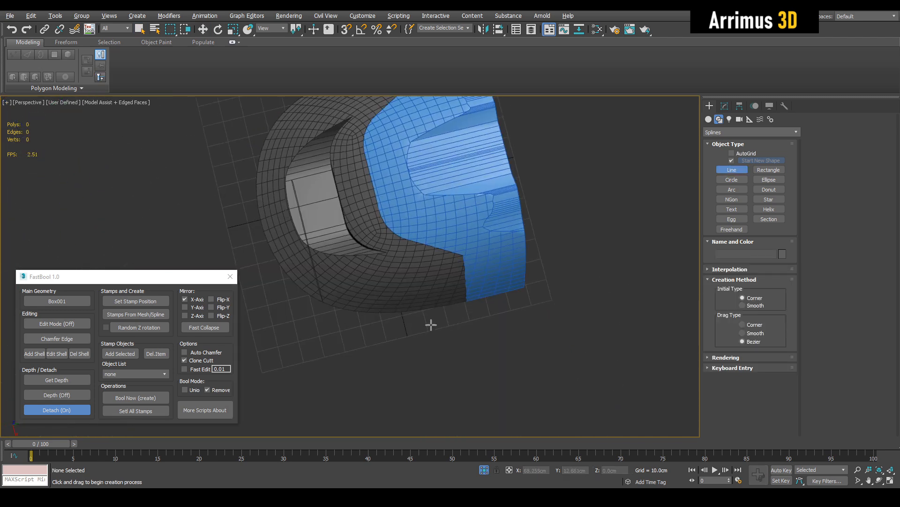
key("Return")
middle_click_drag(277, 348, 444, 341, "alt")
key("w")
scroll(418, 244, "down", 3)
key("shift+l")
key("ctrl+a")
left_click(481, 315)
key("w")
scroll(481, 316, "up", 3)
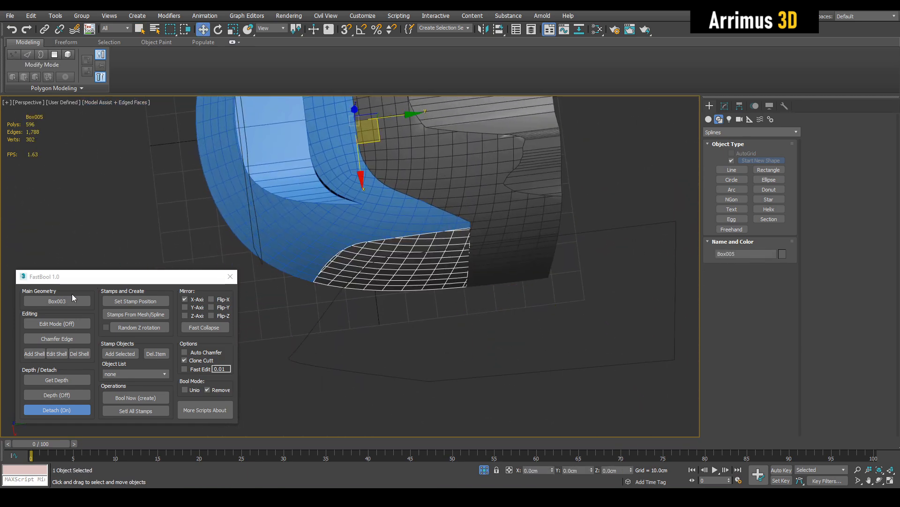
- Set the detached side panel as main geometry and draw a closed spline overlapping the side of the rear shell
left_click(57, 301)
middle_click_drag(375, 235, 338, 344, "alt")
key("q")
scroll(430, 246, "down", 4)
key("F4")
key("l")
left_click(339, 344)
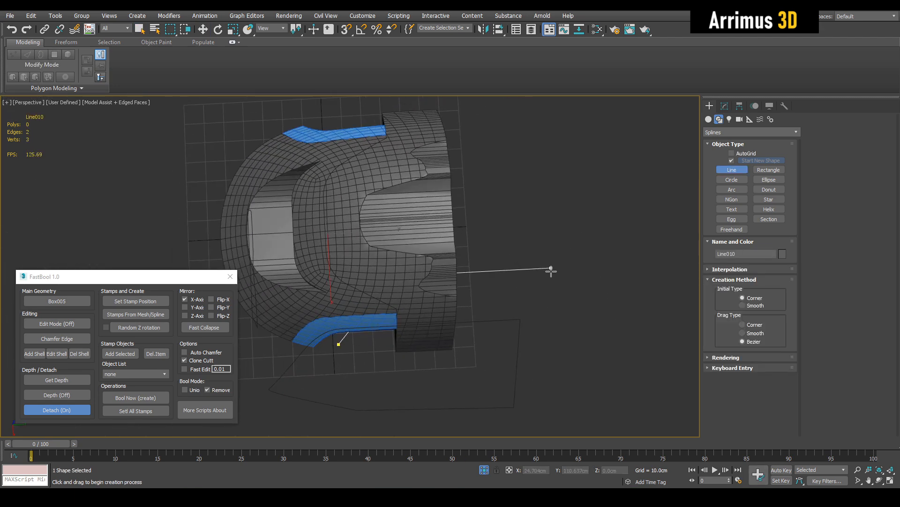
left_click(338, 346)
- Cut the rear shell section, as main geometry, with the new spline raised above it to separate its sides from the top
key("q")
key("F3")
key("F3")
middle_click_drag(437, 256, 556, 299, "alt")
key("w")
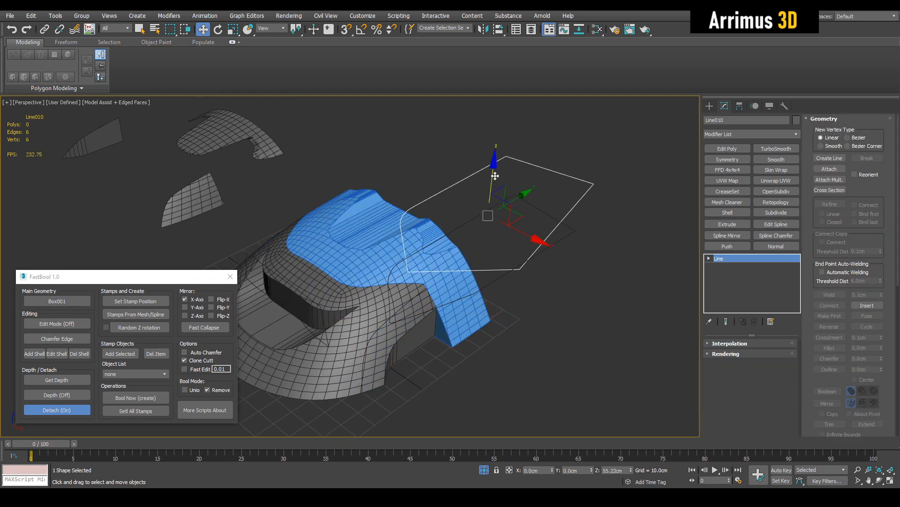
left_click(152, 398)
key("q")
left_click(434, 280)
middle_click_drag(488, 230, 466, 282, "alt")
right_click(433, 281)
left_click(466, 252)
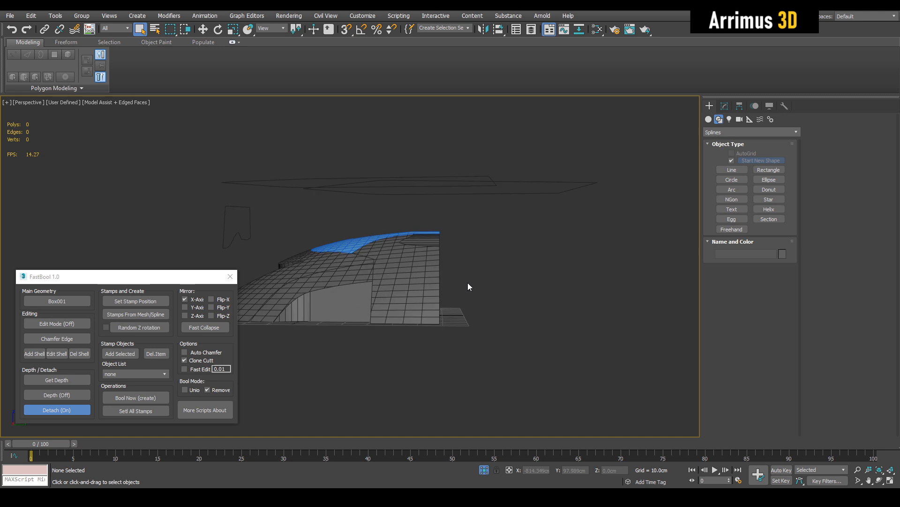
- Draw a closed cutter spline in the wireframe right view, overlapping the back end of the rear top section
key("F3")
left_click(21, 103)
left_click(42, 206)
key("shift+l")
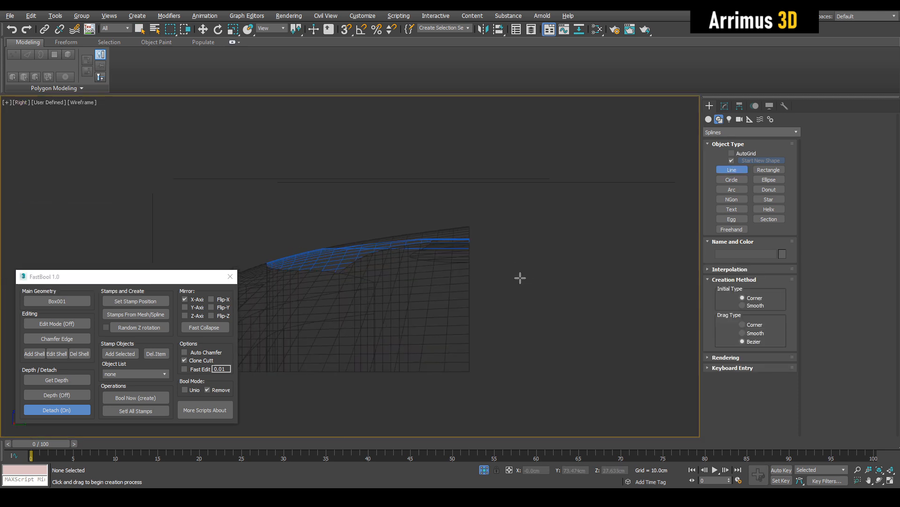
scroll(517, 307, "up", 2)
left_click(567, 299)
left_click(634, 182)
left_click(595, 287)
left_click(567, 299)
left_click(432, 255)
left_click_drag(388, 270, 437, 322)
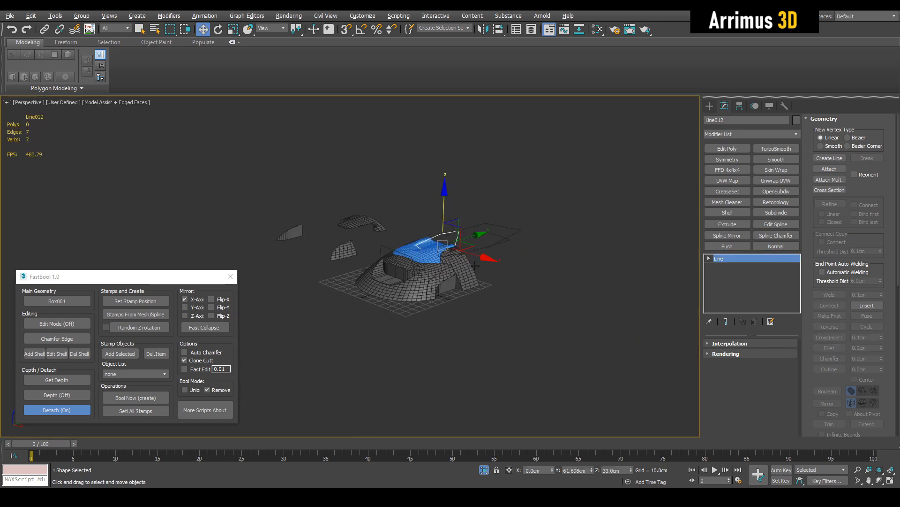
- Cut the rear top section with the side-view spline, and cut the rear side section as the new main geometry
left_click(140, 398)
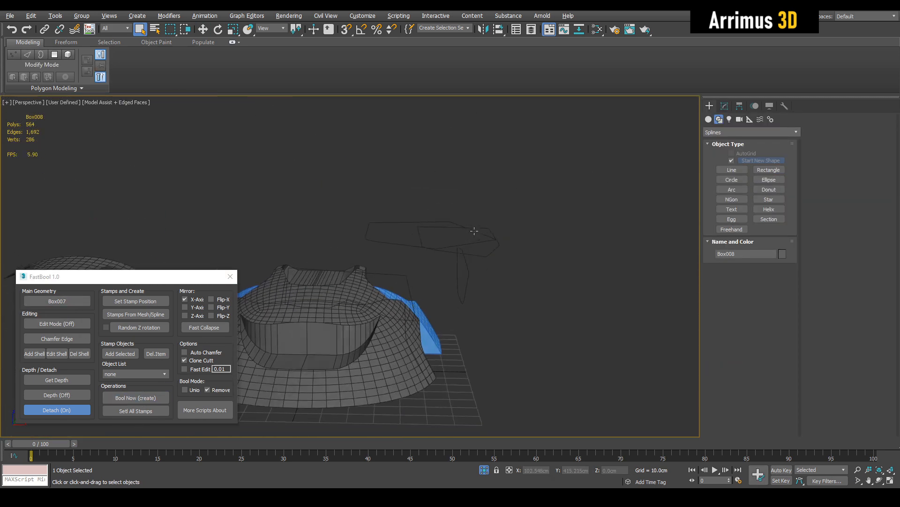
middle_click_drag(474, 231, 562, 221, "alt")
left_click_drag(401, 291, 401, 291)
middle_click_drag(471, 268, 448, 270, "alt")
left_click(448, 270)
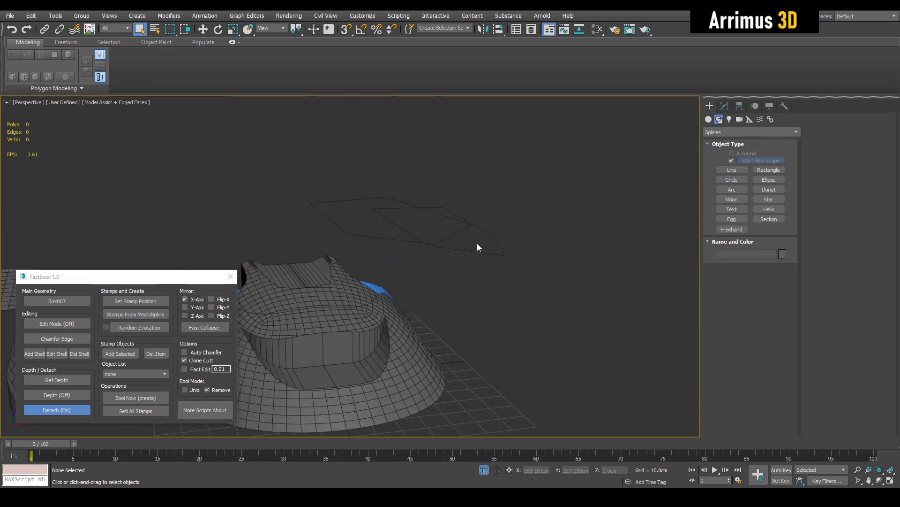
middle_click_drag(501, 247, 451, 241, "alt")
- Select the five-sided cutter spline above the rear side section and extrude it into a tall solid block
key("w")
left_click(491, 266)
middle_click_drag(491, 266, 446, 193, "alt")
left_click(724, 105)
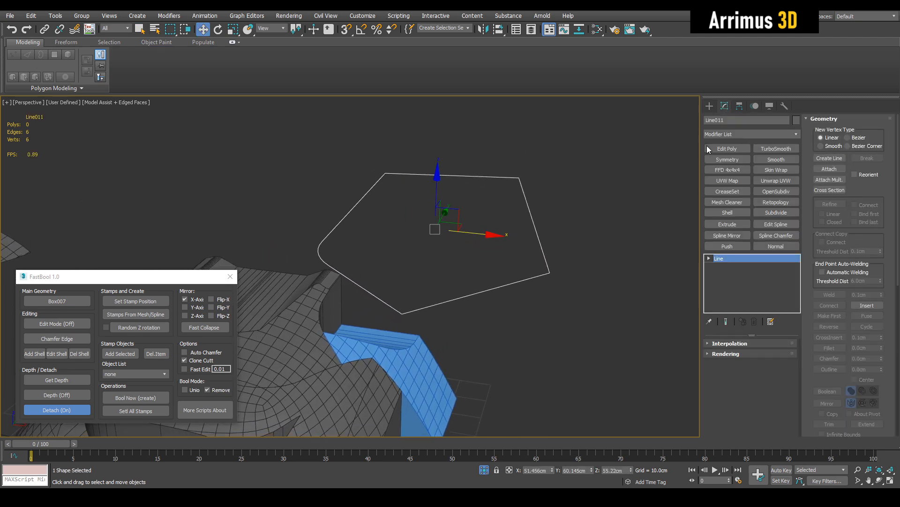
left_click(745, 223)
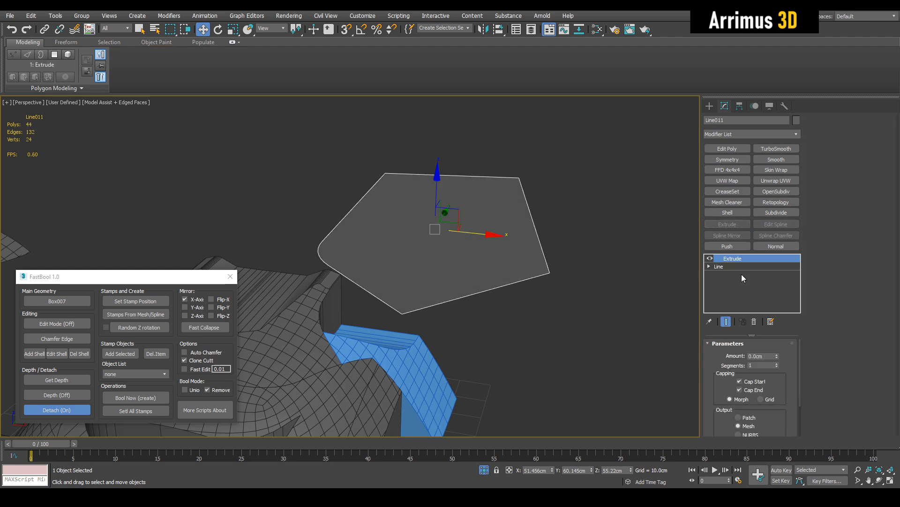
left_click_drag(777, 357, 781, 329)
- Add an Edit Poly modifier to the cutter block and chamfer its connected inner bottom edges into a multi-segment rounded edge
key("ctrl+e")
mouse_move(465, 236)
middle_mouse_down()
mouse_move(492, 221)
mouse_move(462, 238)
middle_mouse_up()
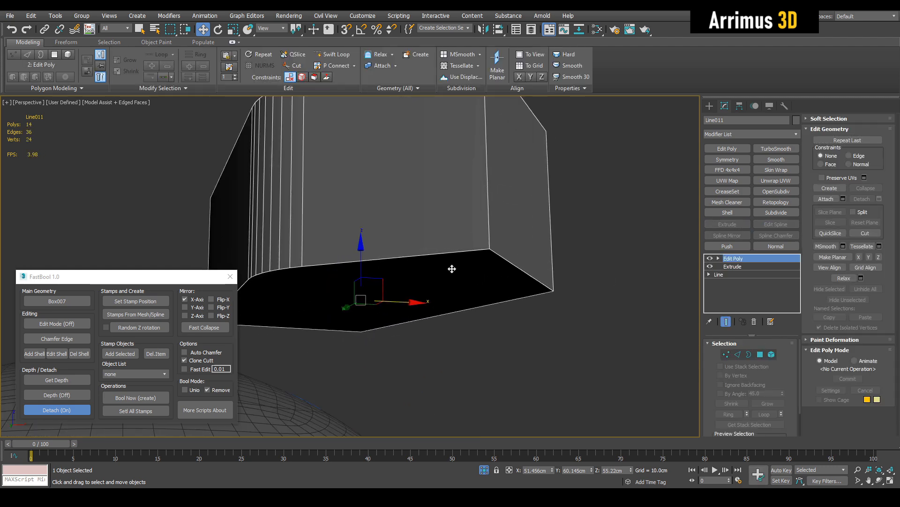
middle_click_drag(448, 267, 465, 257)
key("2")
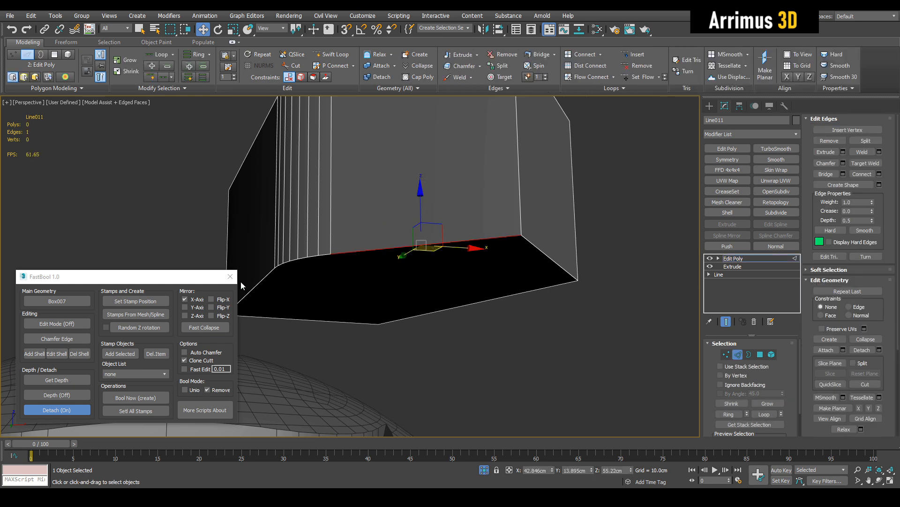
middle_click_drag(266, 276, 298, 268, "alt")
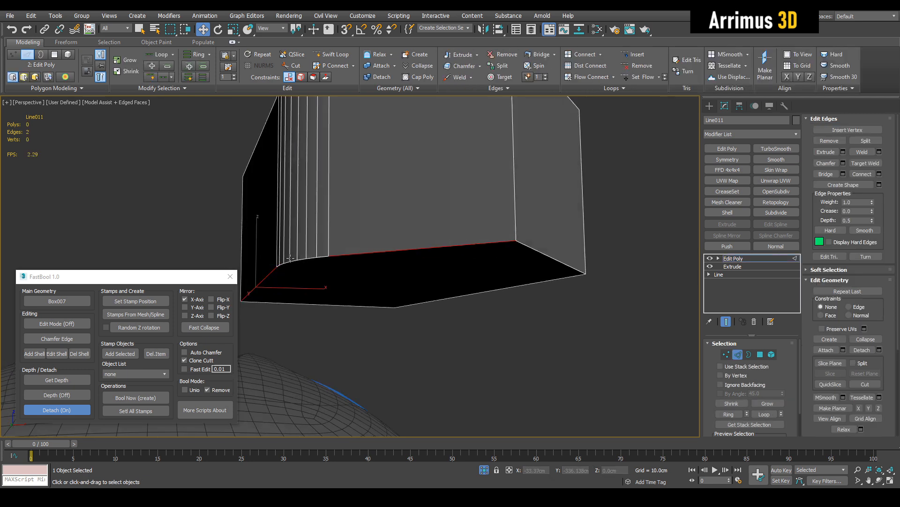
key("q")
key("alt+x")
key("alt+x")
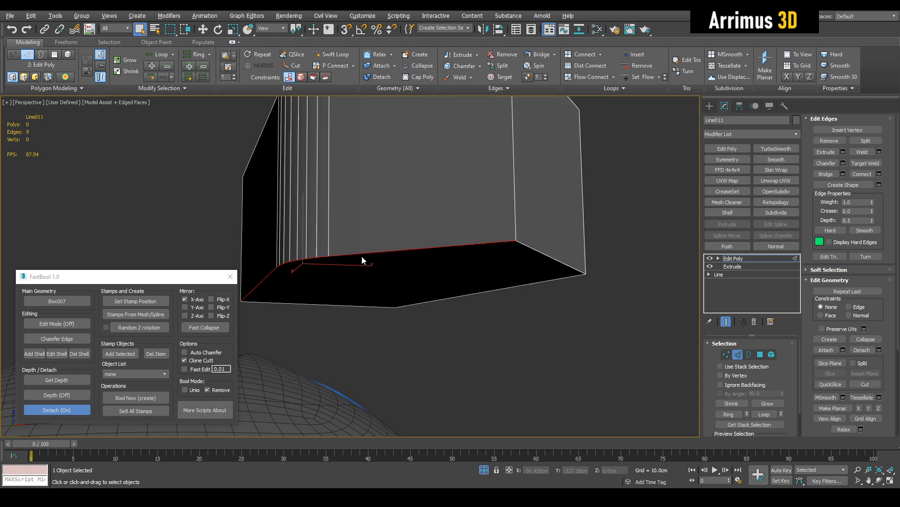
left_click_drag(358, 254, 405, 219)
left_click_drag(511, 228, 534, 232)
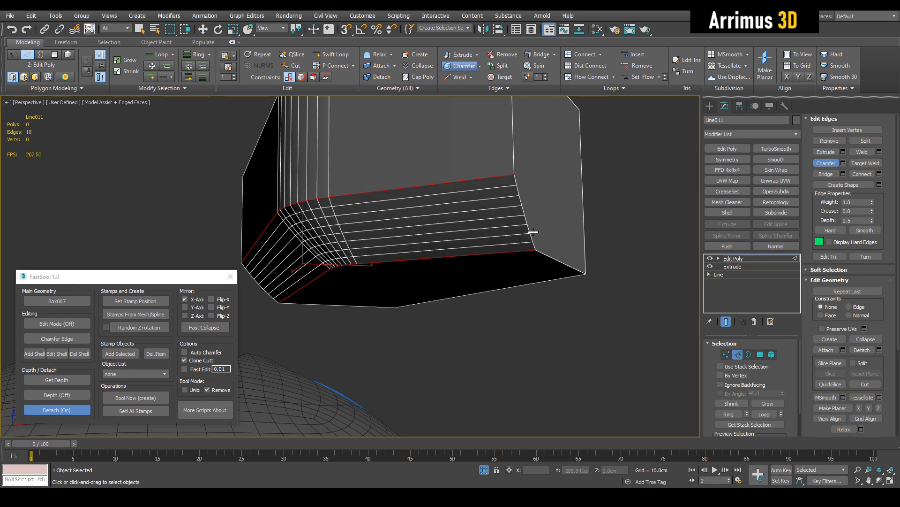
left_click(472, 217)
right_click(471, 218)
scroll(462, 227, "down", 3)
key("2")
- Lower the rounded cutter block onto the rear side section, cut the section with it, and move the cloned cutter aside
key("w")
middle_click_drag(462, 227, 452, 305, "alt")
key("r")
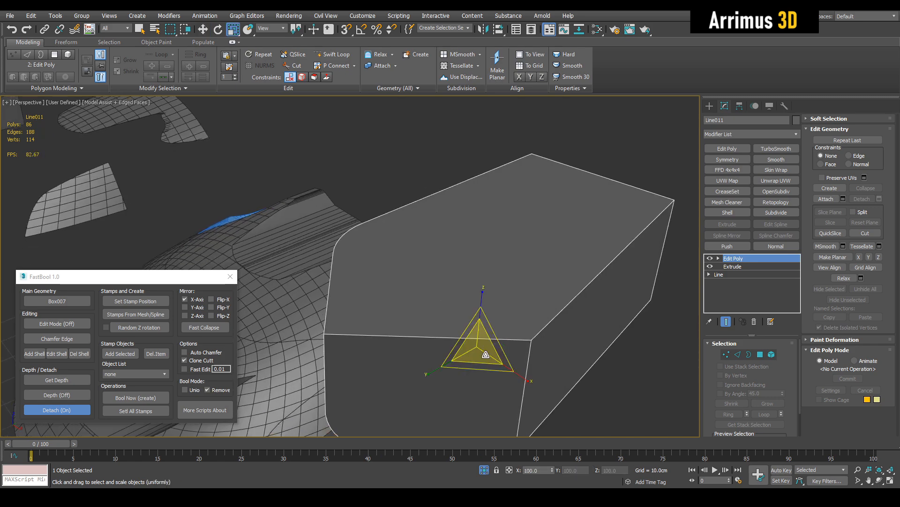
key("w")
middle_click_drag(489, 374, 500, 207, "alt")
left_click(149, 398)
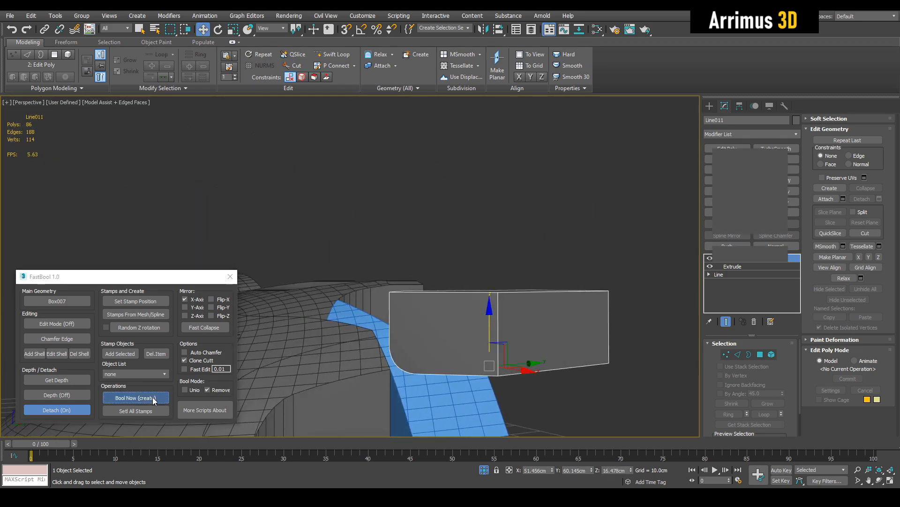
mouse_move(466, 322)
middle_mouse_down("alt")
mouse_move(485, 355)
mouse_move(469, 320)
middle_mouse_up("alt")
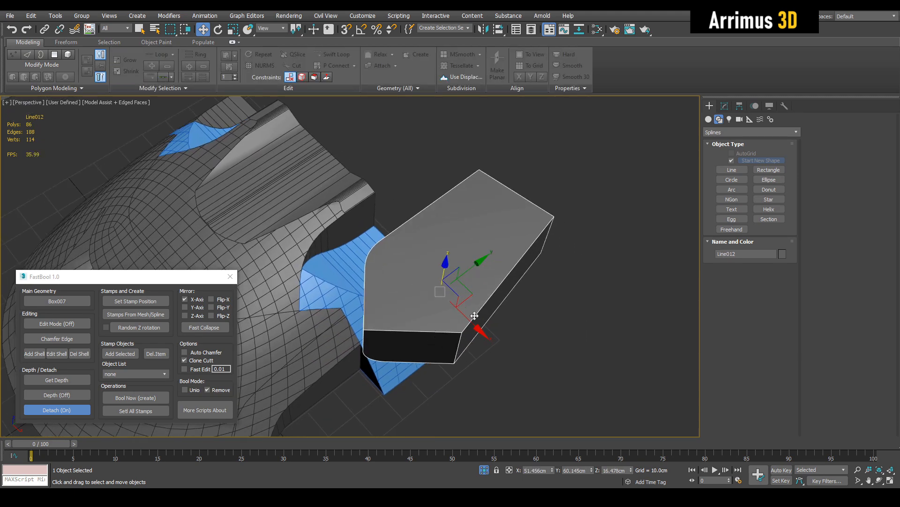
left_click_drag(470, 298, 594, 299)
middle_click_drag(554, 293, 478, 293, "alt")
- Select the rear top section and set it as the main geometry in FastBool
key("q")
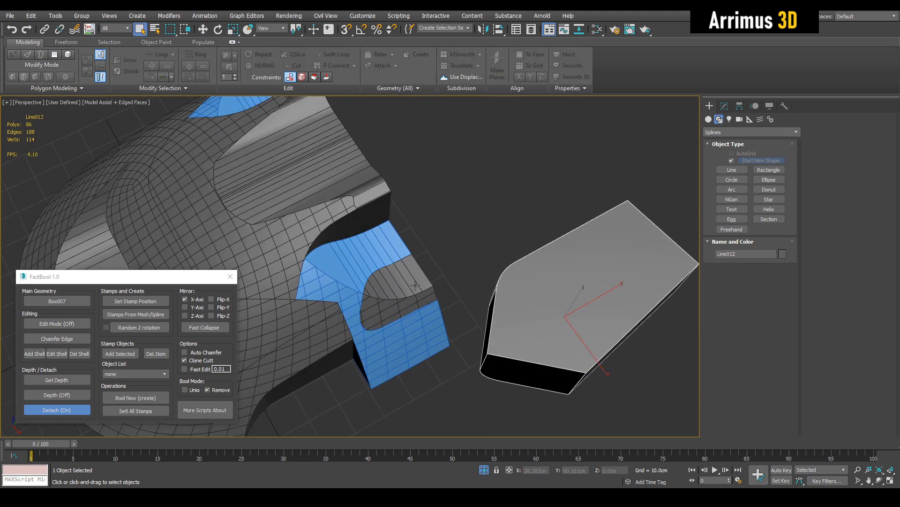
left_click(415, 285)
right_click(415, 285)
left_click(440, 258)
mouse_move(440, 253)
middle_mouse_down("alt")
mouse_move(365, 268)
mouse_move(327, 260)
mouse_move(428, 276)
mouse_move(455, 246)
middle_mouse_up("alt")
left_click(534, 247)
middle_click_drag(535, 247, 391, 241, "alt")
left_click(231, 260)
left_click(56, 304)
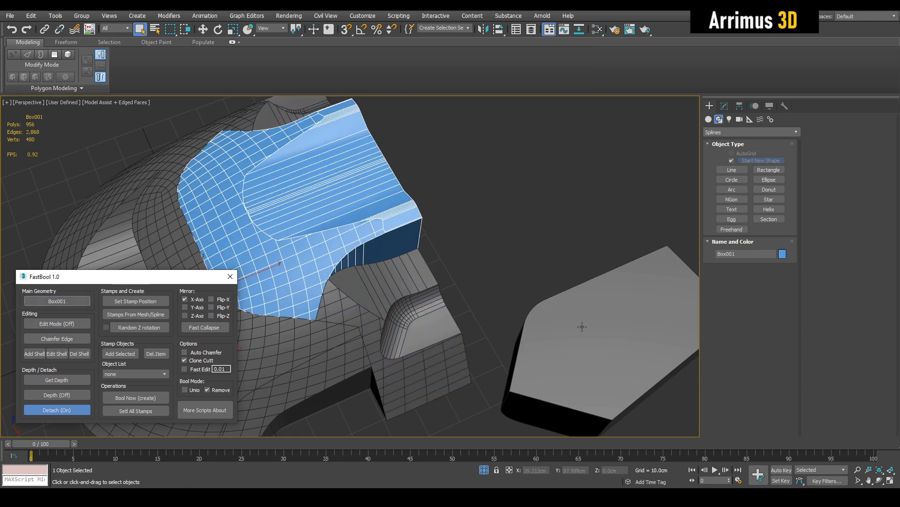
- Move the cutter block up against the side corner of the rear top section and cut the section with it
left_click(566, 326)
key("w")
middle_click_drag(603, 309, 597, 324, "alt")
left_click_drag(615, 368, 458, 255)
middle_click_drag(458, 255, 452, 231, "alt")
left_click_drag(446, 265, 445, 187)
middle_click_drag(446, 188, 334, 271, "alt")
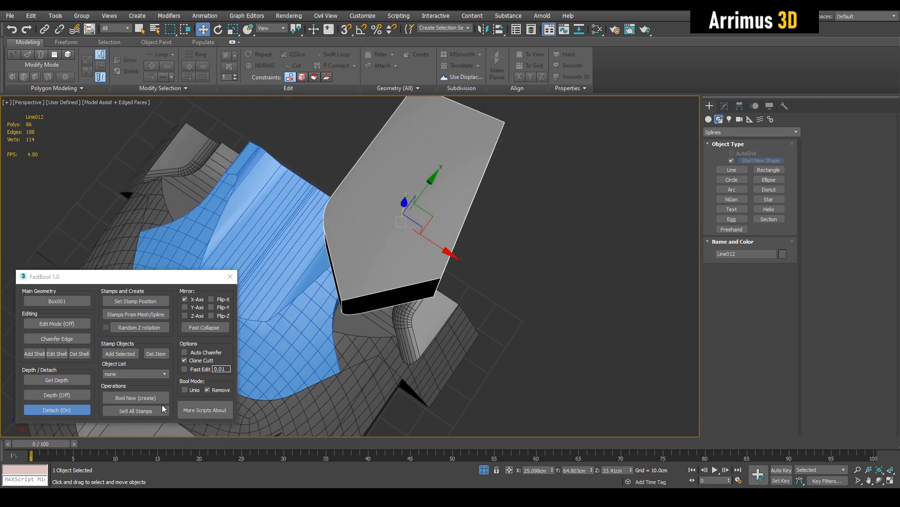
left_click(148, 403)
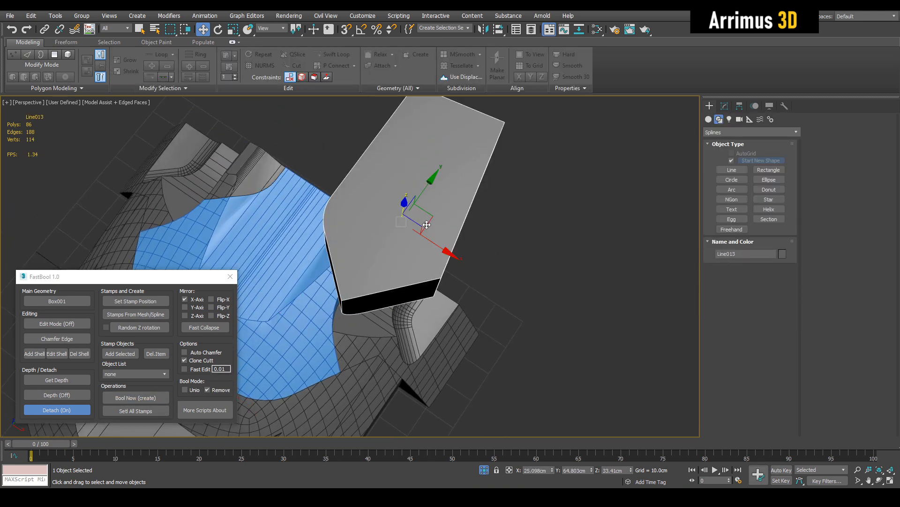
- Move the cloned cutter block away from the model, deselect it and inspect the cut rear sections with edge display toggled
left_click_drag(431, 211, 602, 188)
left_click(360, 239)
right_click(358, 235)
left_click(387, 206)
key("F4")
middle_click_drag(386, 208, 479, 221, "alt")
key("F4")
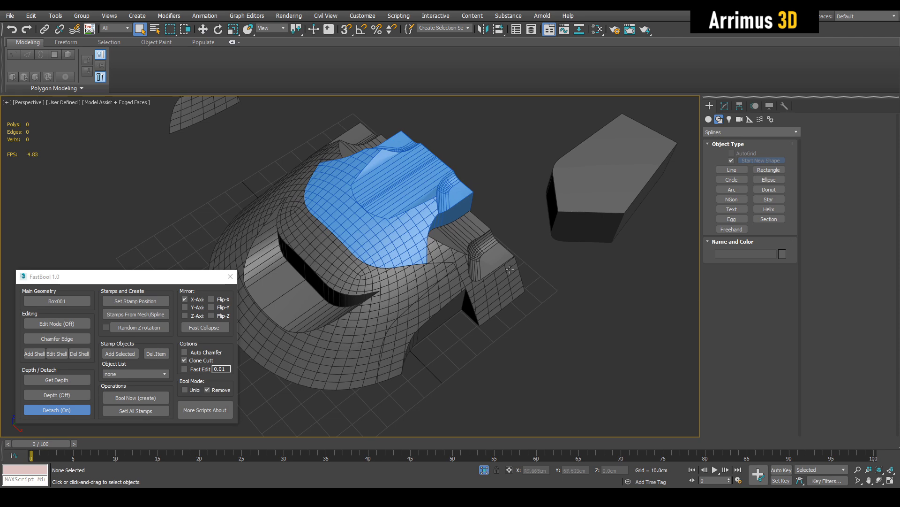
- Create a box about 18.9 cm long and 7.3 cm wide on the grid beside the shell's side arch
key("b")
middle_click_drag(489, 298, 513, 238)
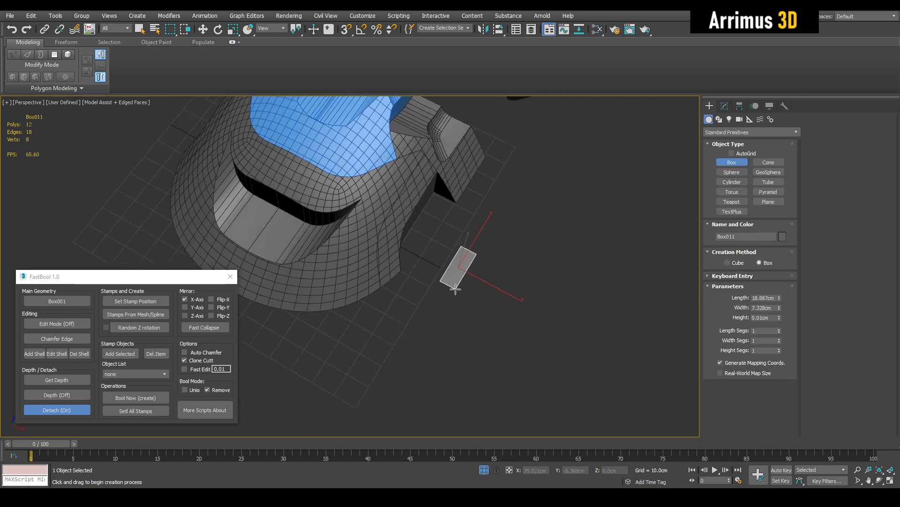
left_click(454, 276)
key("z")
key("w")
left_click(724, 106)
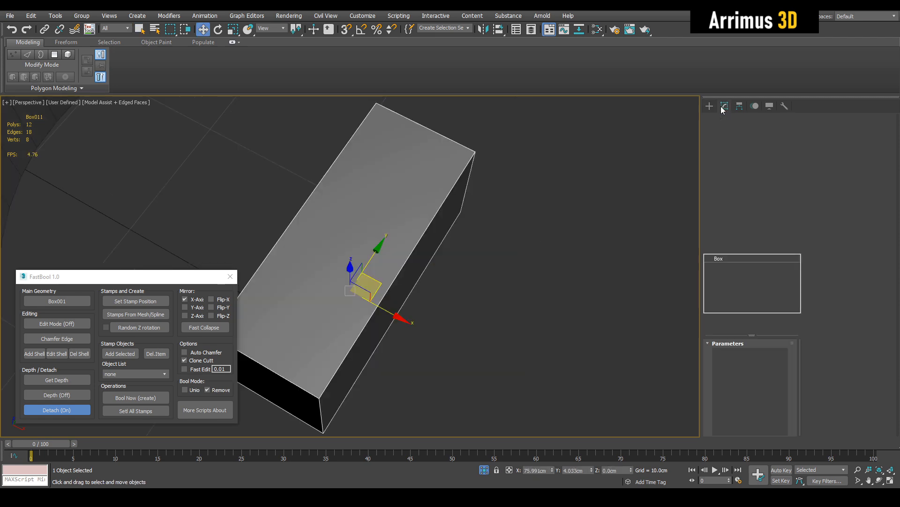
scroll(554, 173, "down", 4)
middle_click_drag(550, 201, 556, 179, "alt")
- Add Edit Poly to the box and give its sides and bottom a shared smoothing group, leaving out the top face
key("ctrl+e")
key("4")
key("q")
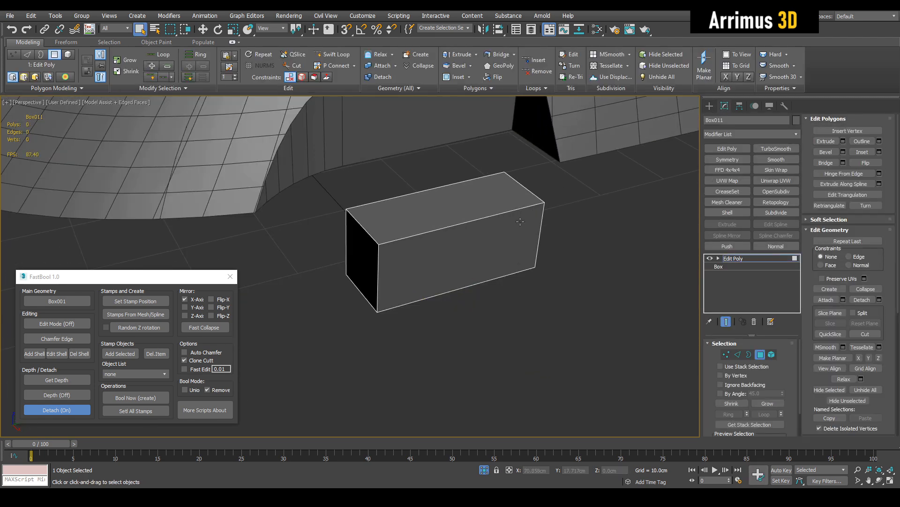
middle_click_drag(359, 282, 353, 242, "alt")
left_click_drag(352, 242, 608, 333)
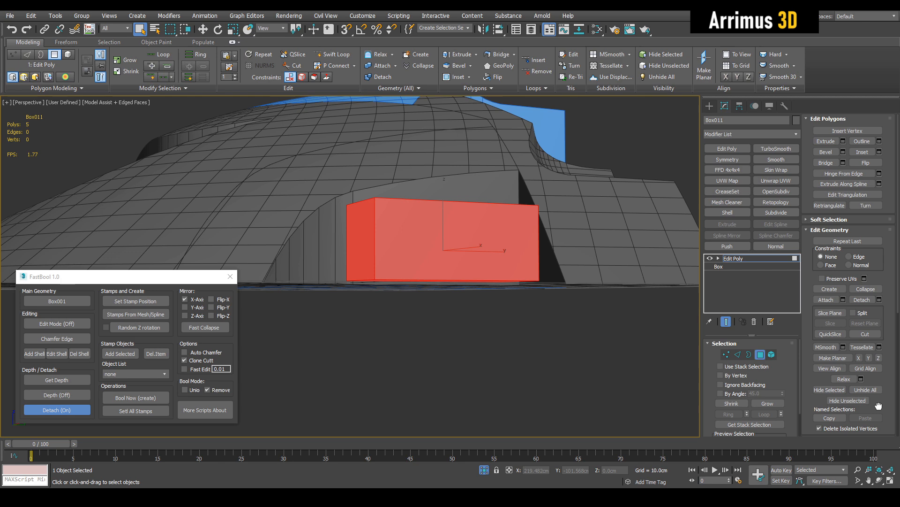
scroll(878, 406, "down", 5)
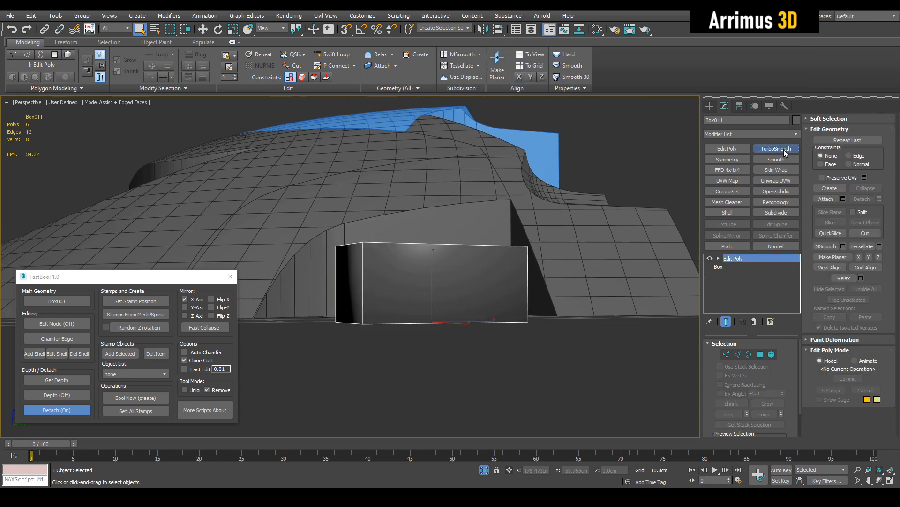
- Apply TurboSmooth to the box with 3 iterations, separated by smoothing groups
left_click(777, 149)
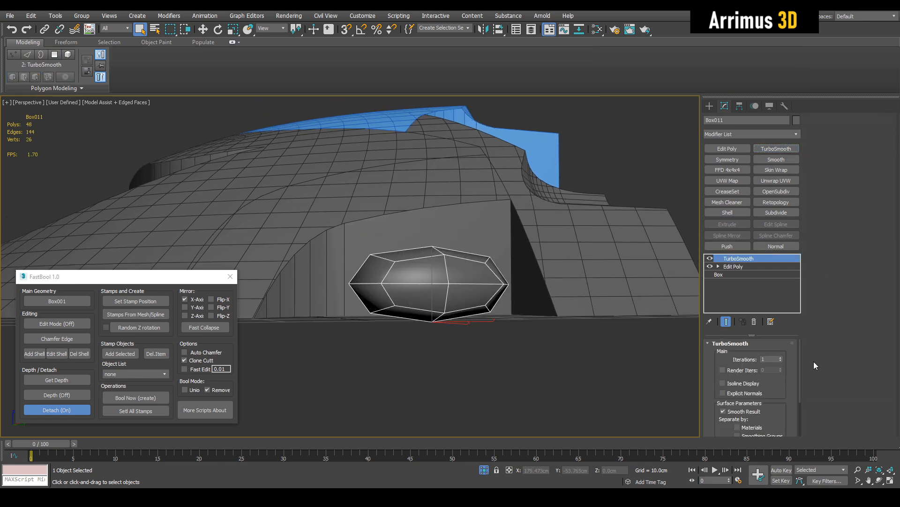
left_click(781, 357)
left_click(781, 357)
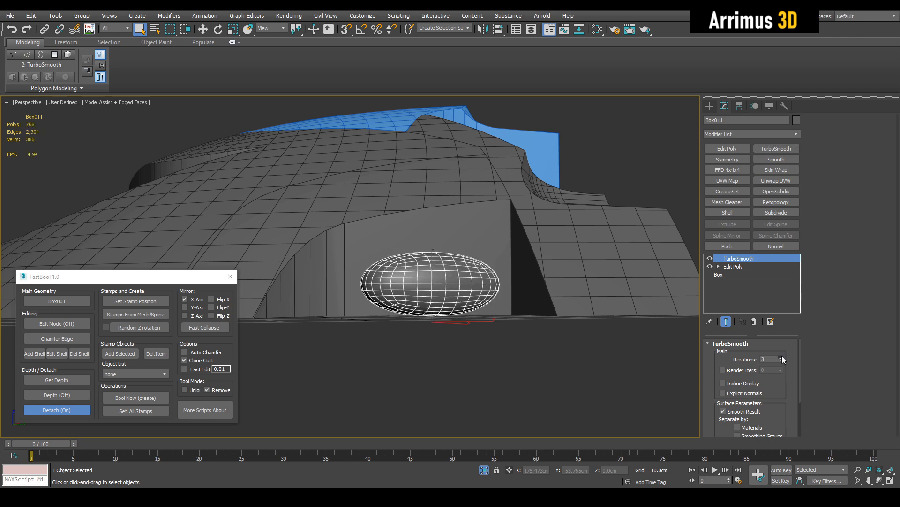
scroll(777, 404, "down", 1)
left_click(772, 417)
middle_click_drag(621, 287, 650, 368, "alt")
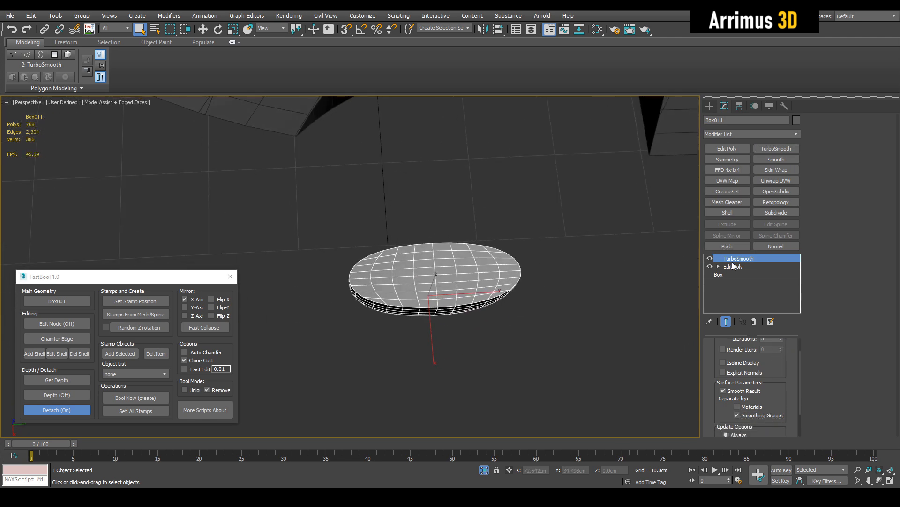
- Insert an Edit Poly beneath TurboSmooth and connect the box's lengthwise edges with 2 segments to form a pill shape
key("shift+e")
key("2")
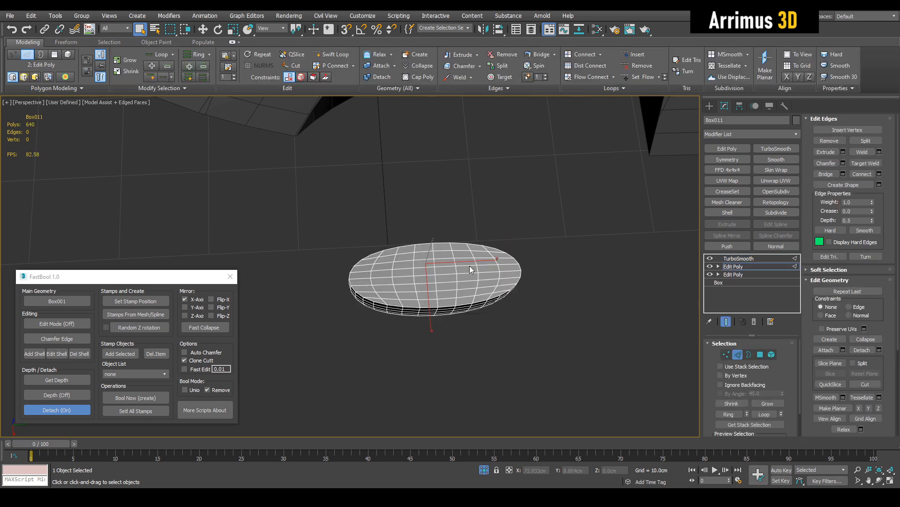
key("ctrl+shift+e")
middle_click_drag(510, 171, 534, 194, "alt")
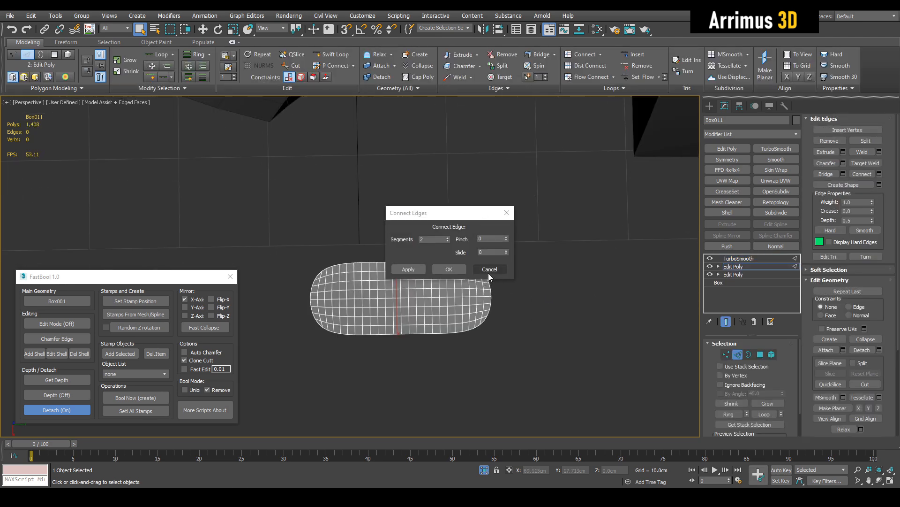
left_click(462, 268)
- Raise the pill's vertices above its pivot point
key("1")
middle_click_drag(463, 276, 310, 286, "alt")
key("space")
left_click_drag(413, 286, 416, 251)
key("1")
middle_click_drag(421, 255, 480, 303, "alt")
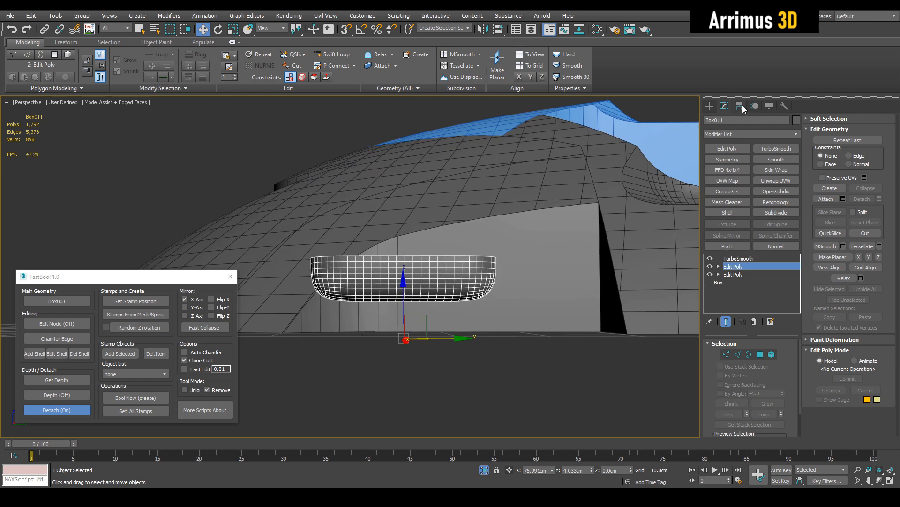
- Lower all of the pill's vertices so that its pivot sits just below the flat top
key("1")
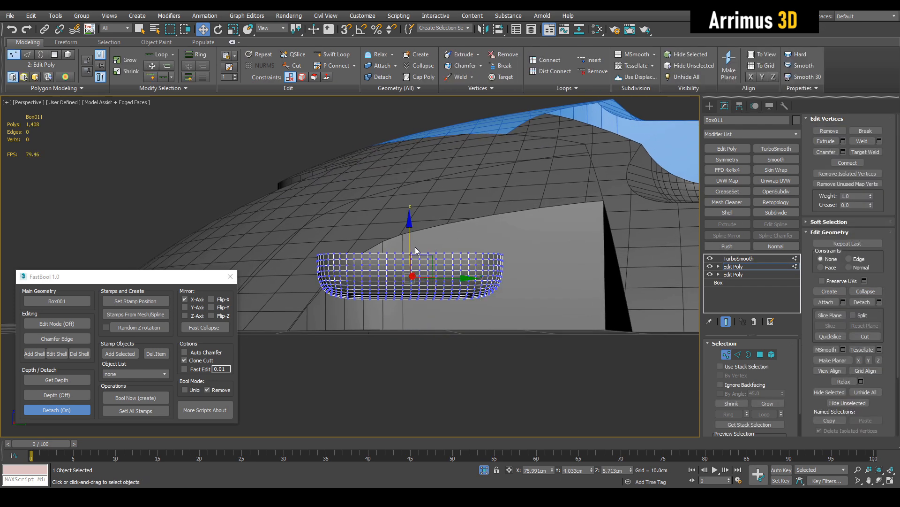
key("1")
middle_click_drag(410, 240, 469, 302, "alt")
key("1")
key("1")
scroll(424, 280, "up", 4)
key("1")
key("1")
key("1")
mouse_move(417, 287)
middle_mouse_down("alt")
mouse_move(416, 323)
mouse_move(392, 298)
mouse_move(411, 306)
mouse_move(422, 296)
mouse_move(413, 304)
middle_mouse_up("alt")
key("1")
key("1")
key("1")
key("1")
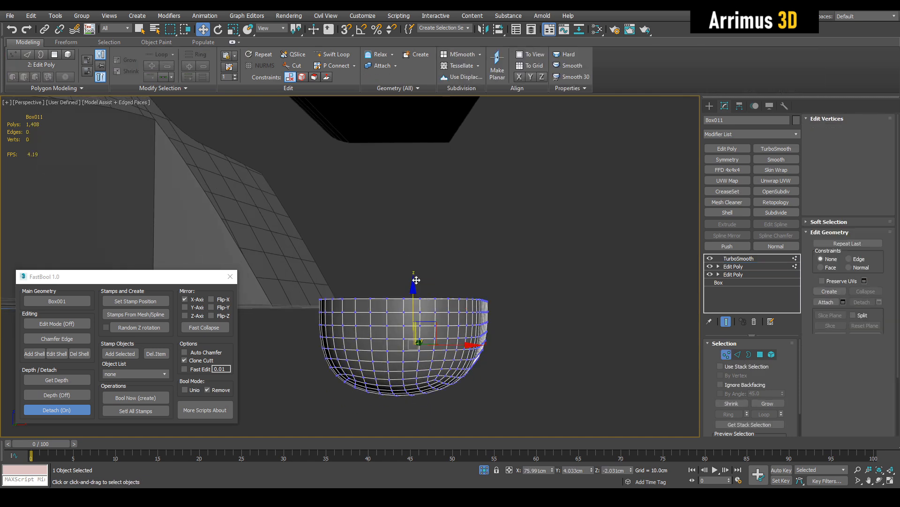
key("1")
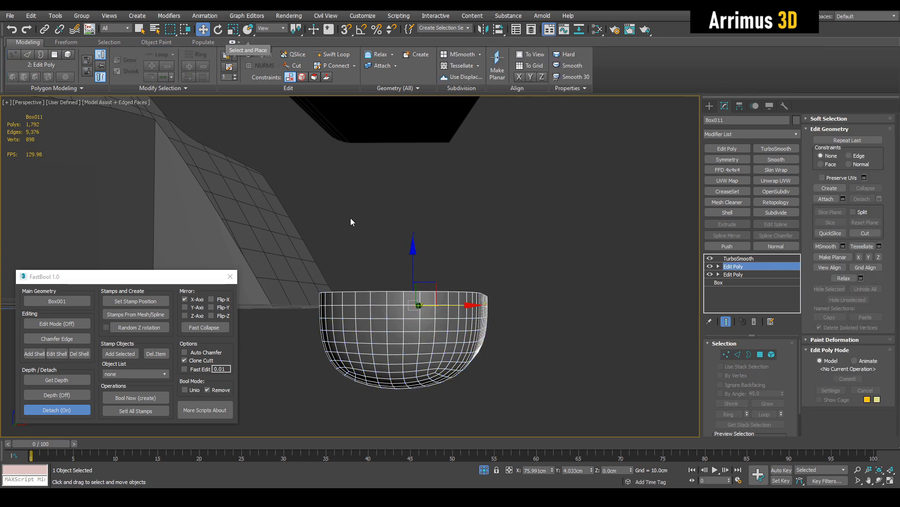
- Use Select and Place to set the pill on the lower front of the side arch panel, and nudge it into the surface
scroll(420, 245, "down", 6)
middle_click_drag(421, 244, 361, 254, "alt")
scroll(371, 253, "down", 2)
scroll(378, 253, "up", 4)
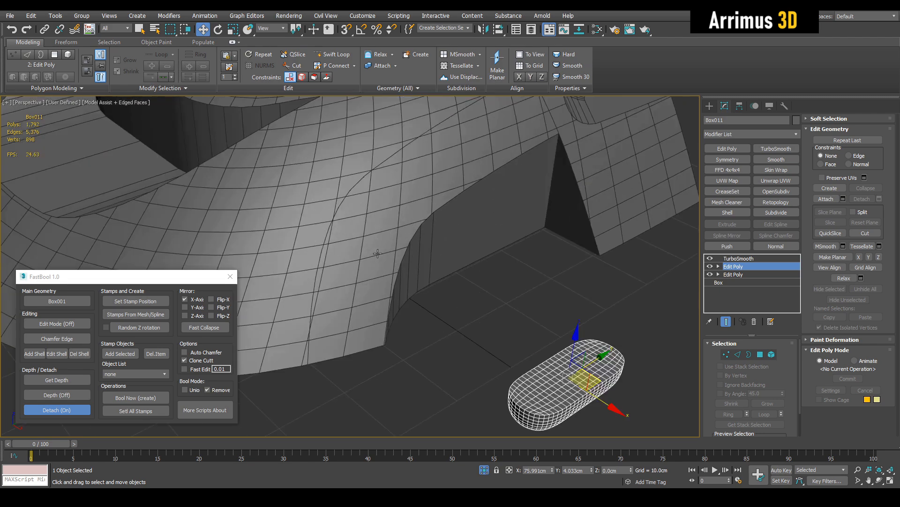
mouse_move(364, 276)
left_mouse_down()
mouse_move(347, 281)
mouse_move(358, 293)
left_mouse_up()
key("w")
middle_click_drag(359, 292, 348, 264, "alt")
scroll(364, 248, "up", 4)
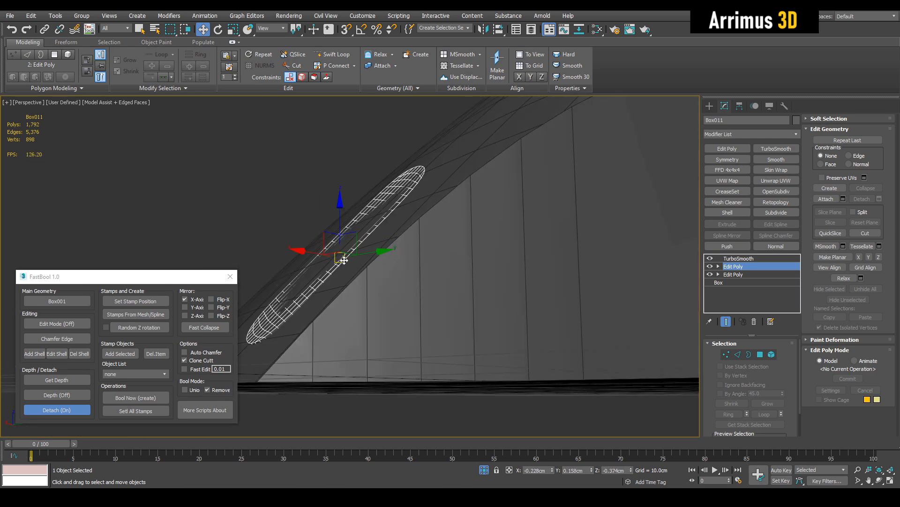
left_click_drag(345, 260, 343, 261)
middle_click_drag(332, 231, 398, 279, "alt")
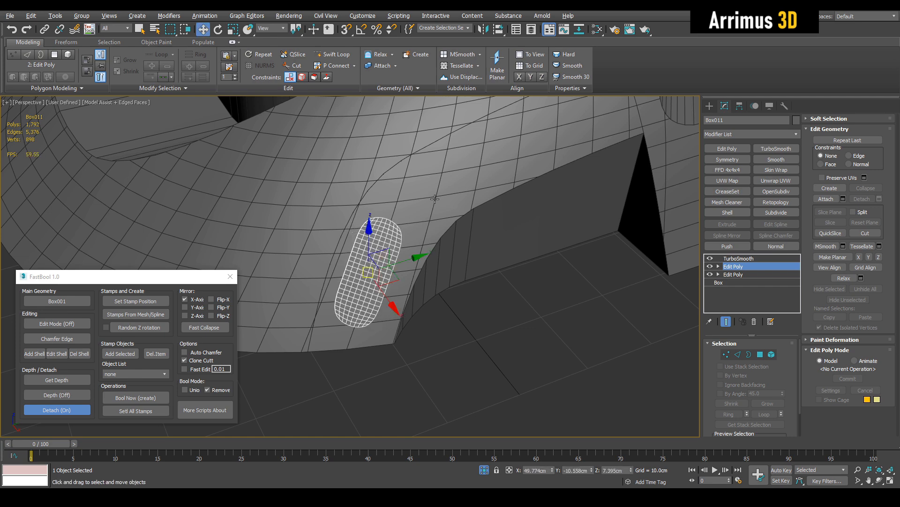
- Set the side arch panel as main geometry and cut a recess into it with the pill, with Detach turned off
left_click(260, 240)
left_click(54, 301)
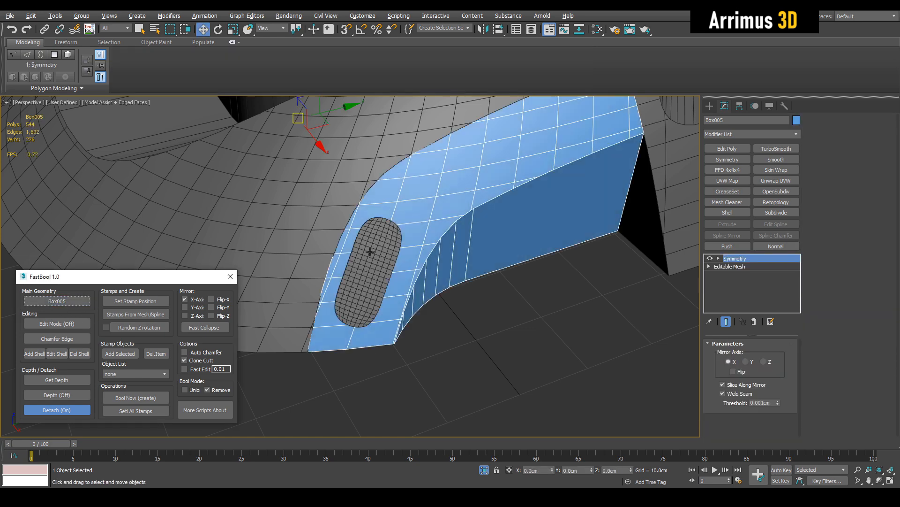
left_click(367, 297)
middle_click_drag(344, 282, 384, 362)
middle_click_drag(375, 363, 385, 310)
left_click(80, 410)
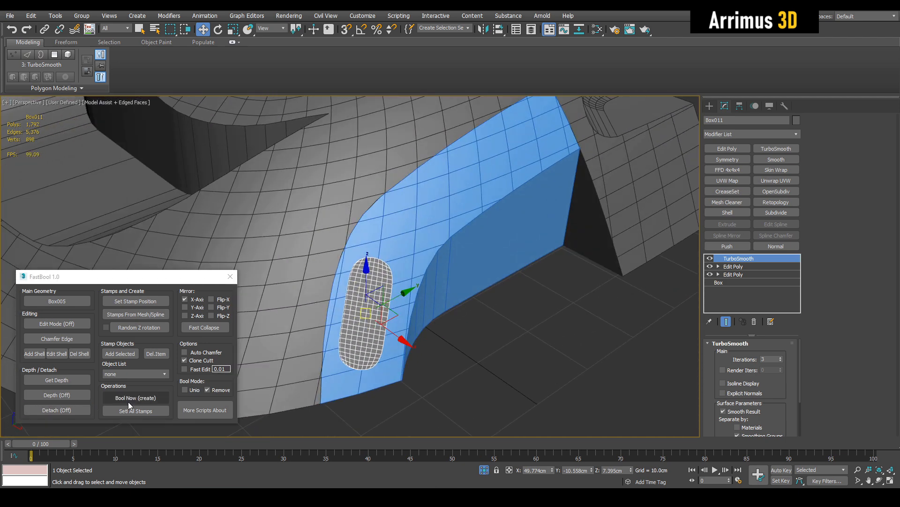
left_click(128, 402)
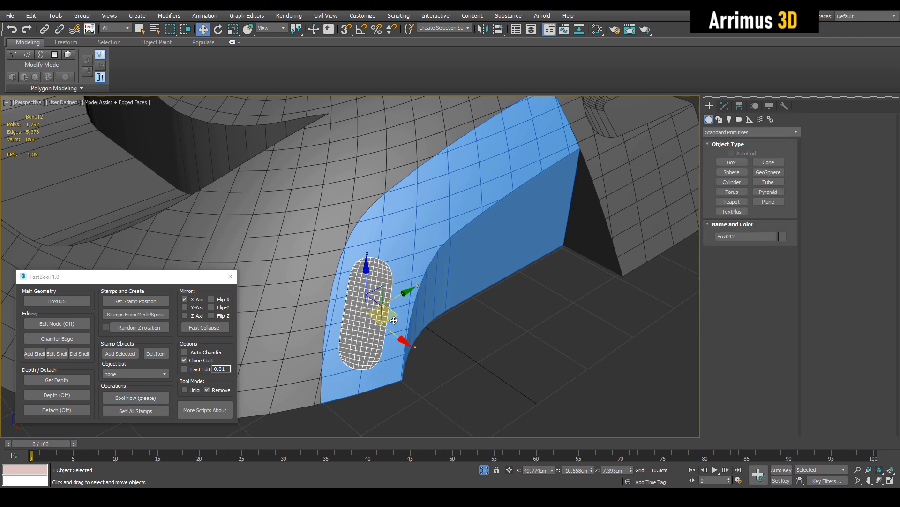
- Move the cloned pill onto the arch panel's flat recessed side near its rear end and rotate it to a slant
left_click_drag(381, 313, 488, 339)
scroll(486, 337, "down", 5)
middle_click_drag(486, 337, 509, 245, "alt")
scroll(507, 300, "up", 5)
left_click(484, 281)
key("e")
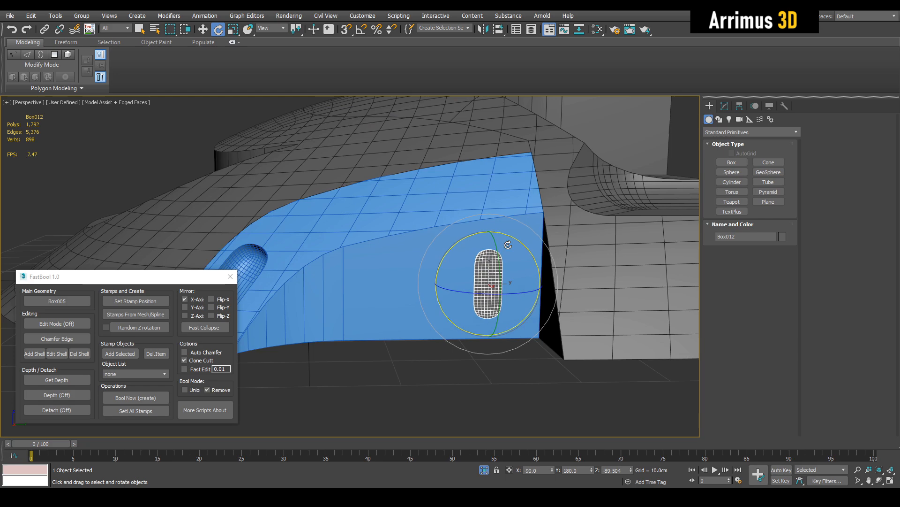
scroll(508, 279, "up", 3)
- Cut the slanted pill recess into the arch panel's flat side and slide the cloned cutter forward beside it
left_click(136, 398)
left_click_drag(499, 286, 401, 294)
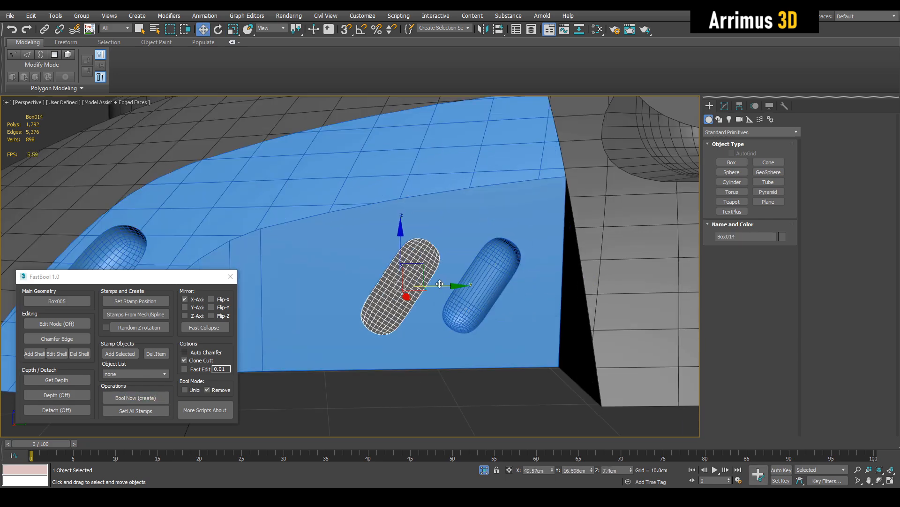
- Cut another slanted pill recess into the arch panel's flat side and stand the cloned cutter against the front panel's step wall
left_click(136, 398)
scroll(300, 281, "down", 5)
key("q")
middle_click_drag(300, 281, 366, 305, "alt")
scroll(367, 306, "up", 8)
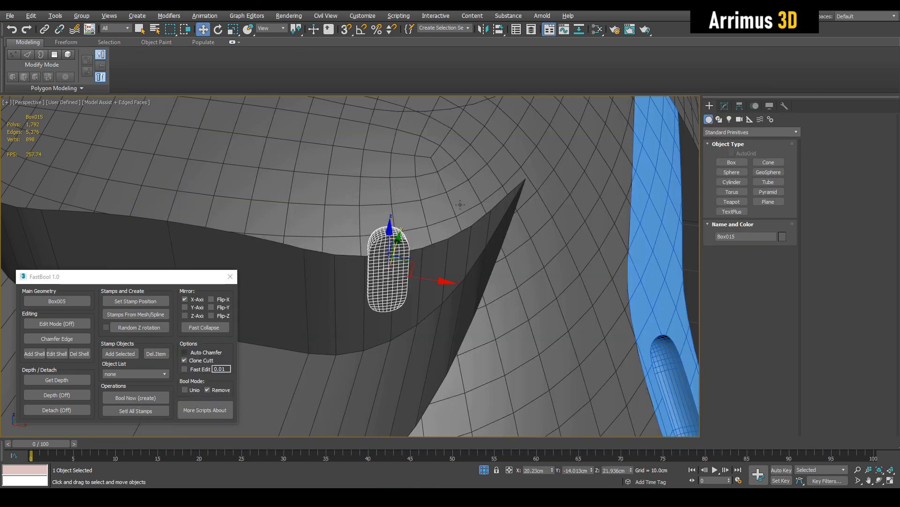
- Set the front panel as main geometry and cut pill recesses into its step wall and, with the clone laid flat, its front face
left_click(460, 205)
left_click(67, 301)
left_click(407, 260)
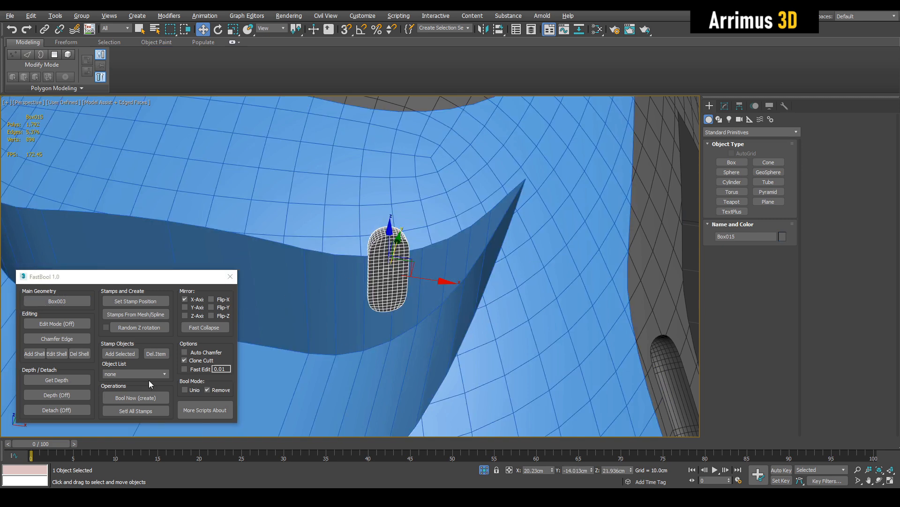
middle_click_drag(337, 324, 404, 289, "alt")
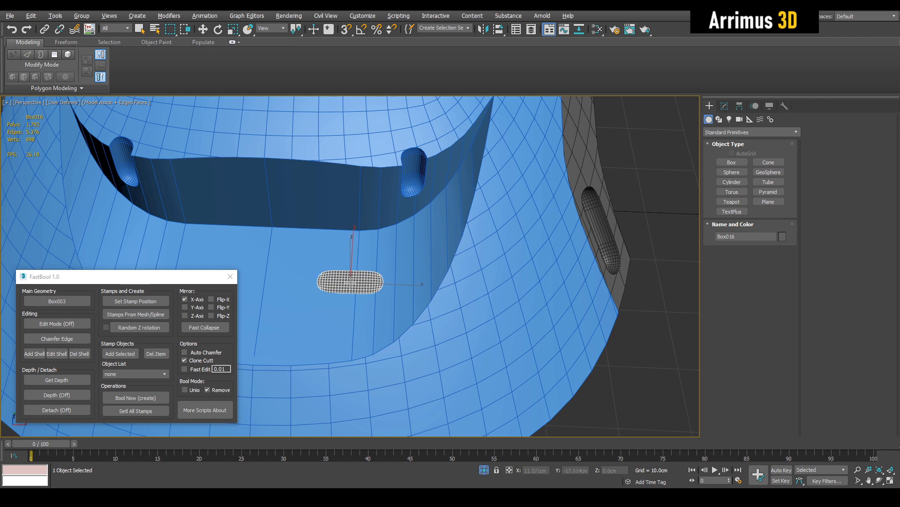
key("w")
middle_click_drag(365, 259, 352, 274, "alt")
left_click(135, 398)
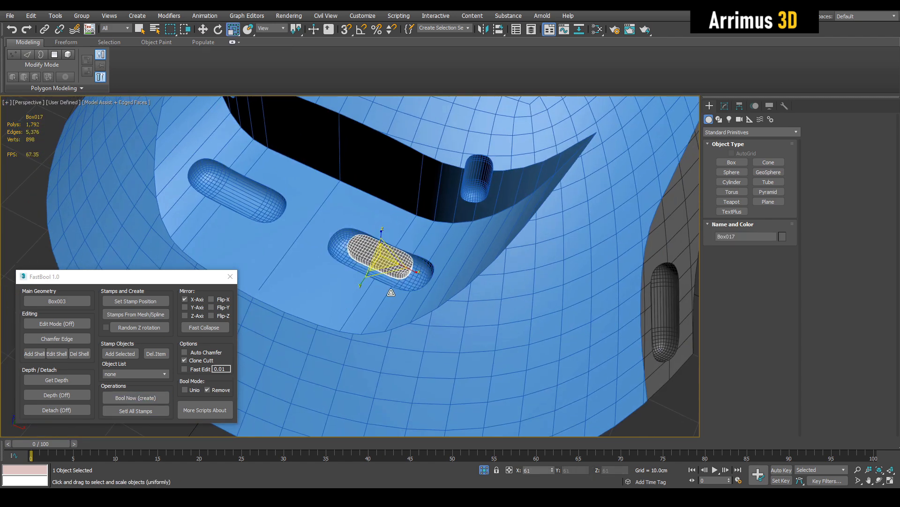
- Resize the cloned pill and cut smaller recesses around the front panel, plus a large slanted one on its side
key("w")
middle_click_drag(446, 312, 504, 206, "alt")
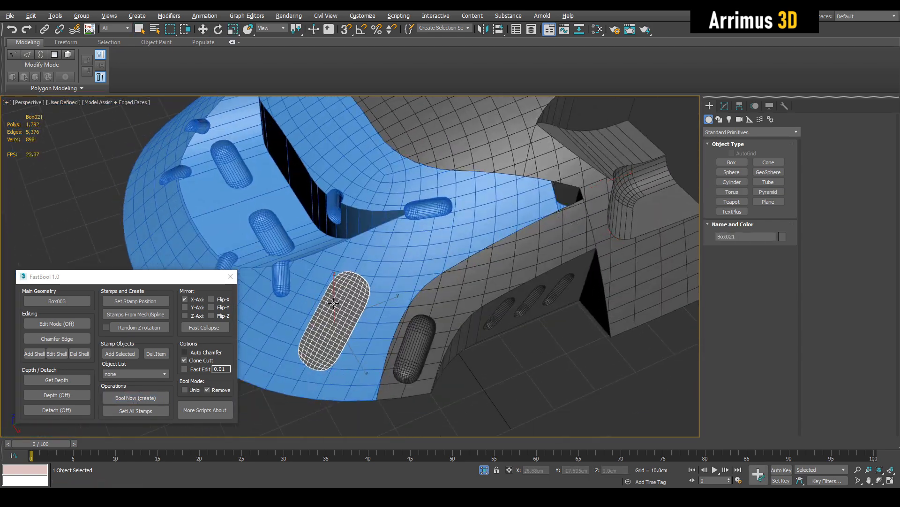
key("w")
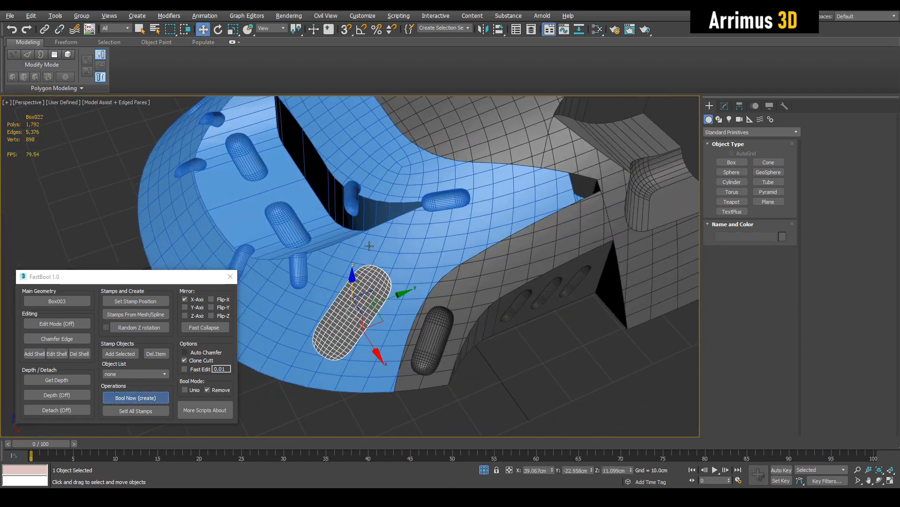
- Turn off TurboSmooth on the cloned pill to make a box cutter and position it on the top panel beside the raised centre
left_click(725, 106)
key("q")
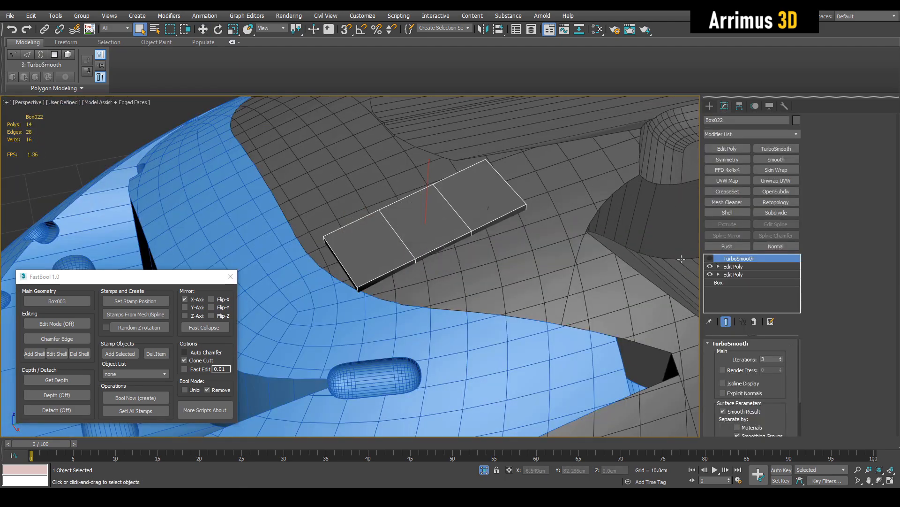
middle_click_drag(682, 258, 453, 233, "alt")
left_click_drag(442, 218, 432, 215)
middle_click_drag(461, 201, 469, 197, "alt")
mouse_move(401, 262)
middle_mouse_down("alt")
mouse_move(393, 217)
mouse_move(399, 264)
middle_mouse_up("alt")
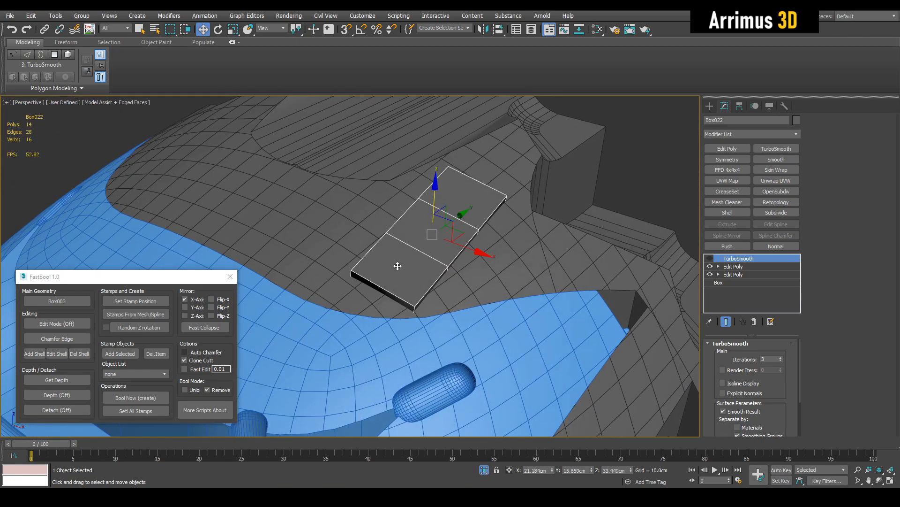
- Set the top panel as main geometry and cut a rectangular recess into it with the box
left_click(274, 251)
left_click(72, 304)
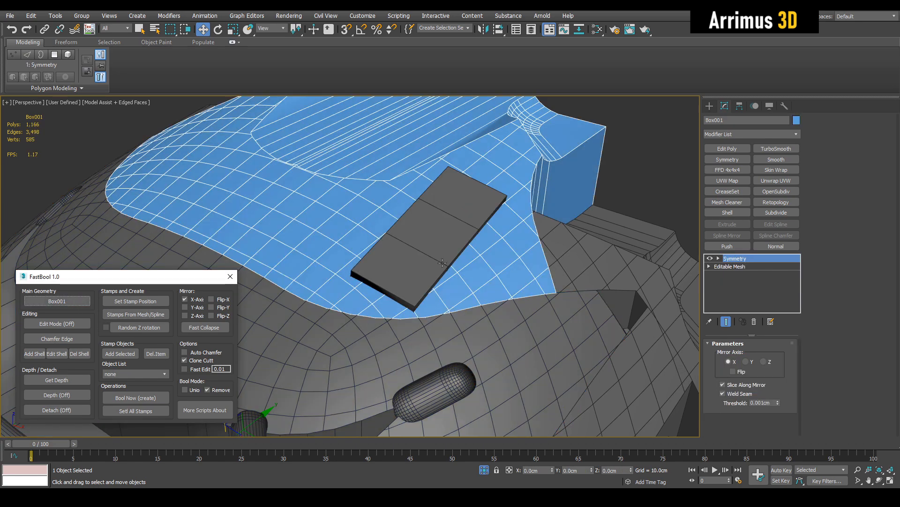
left_click(436, 233)
left_click(142, 397)
middle_click_drag(399, 276, 441, 270, "alt")
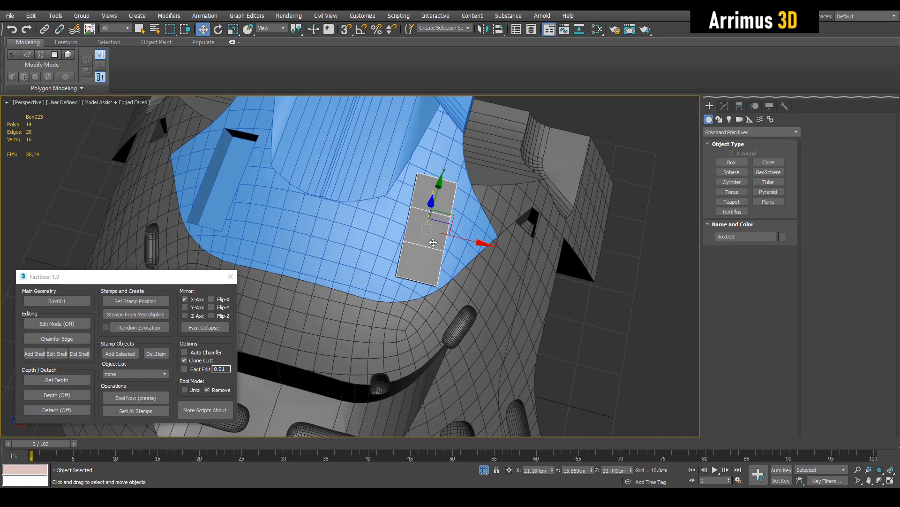
- Scale the cloned box down to about 57% and lower it onto the floor of the rectangular recess
scroll(433, 243, "up", 3)
key("r")
left_click_drag(431, 226, 435, 254)
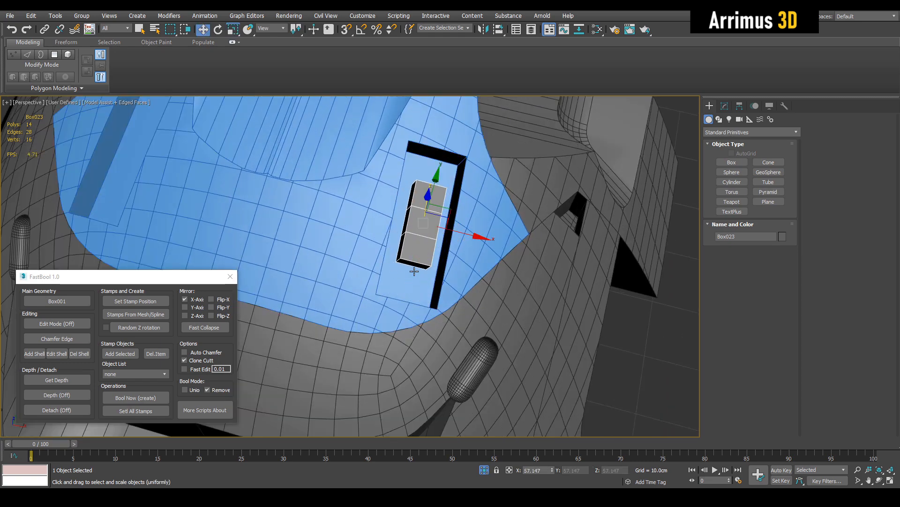
key("w")
scroll(436, 270, "up", 2)
middle_click_drag(438, 269, 459, 234, "alt")
scroll(458, 239, "up", 3)
middle_click_drag(502, 257, 464, 243)
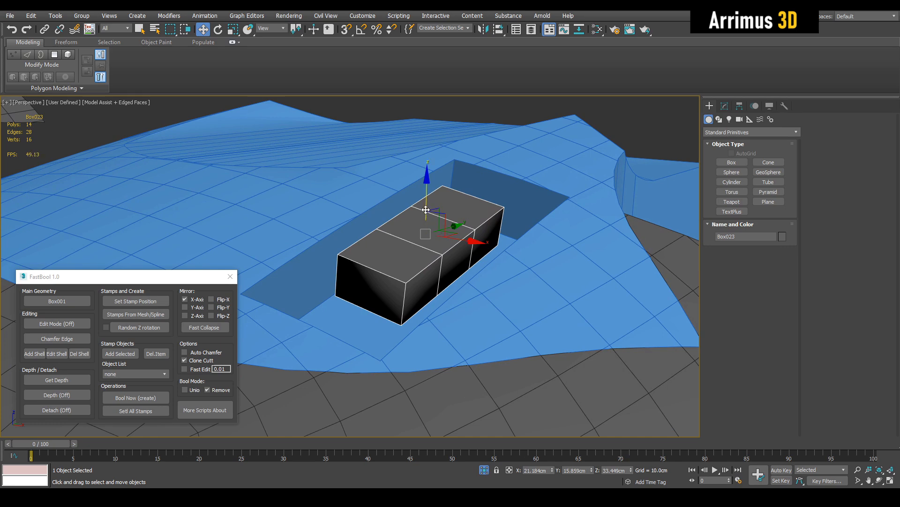
left_click_drag(430, 195, 425, 246)
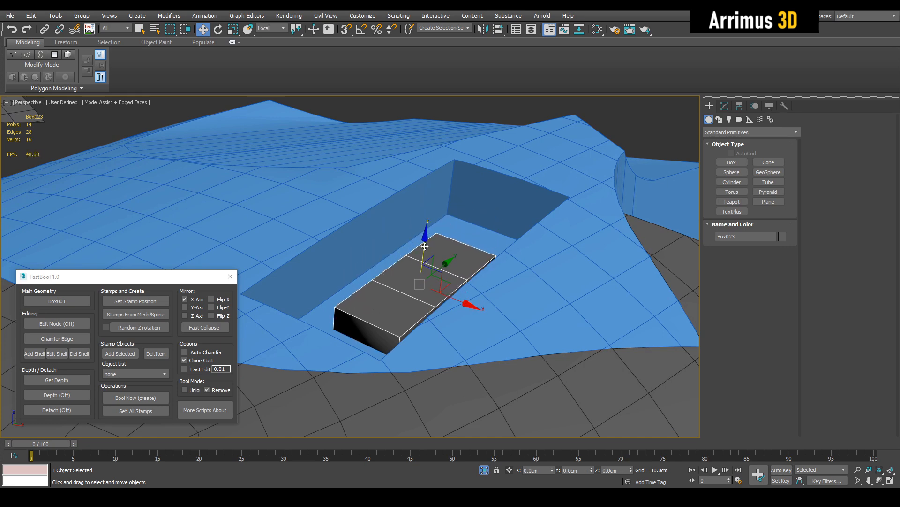
- Switch the bool mode to union, join the small box to the top panel, and move its clone out of the recess
middle_click_drag(424, 246, 351, 338, "alt")
left_click(189, 393)
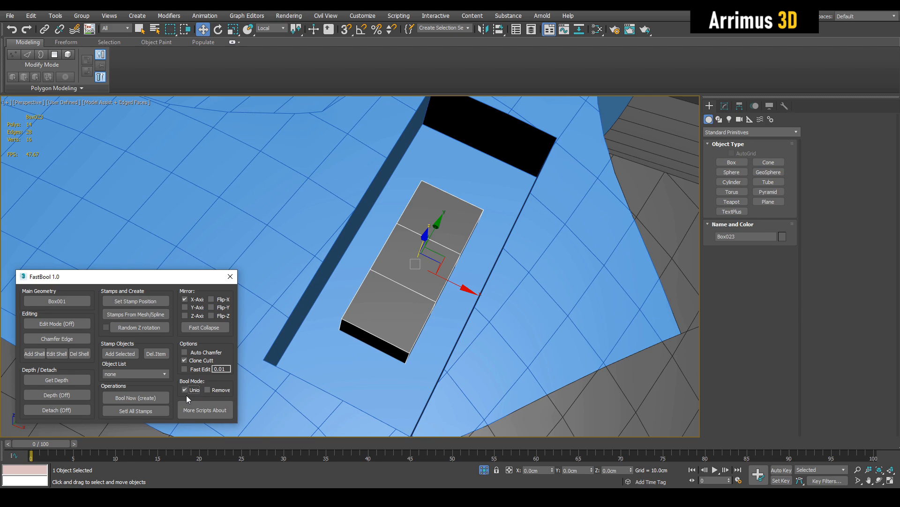
left_click(150, 399)
left_click_drag(443, 263, 574, 324)
- Isolate the cloned box and reset its rotation to 0 on all three axes
scroll(445, 287, "down", 3)
mouse_move(446, 289)
middle_mouse_down("alt")
mouse_move(450, 311)
mouse_move(439, 281)
middle_mouse_up("alt")
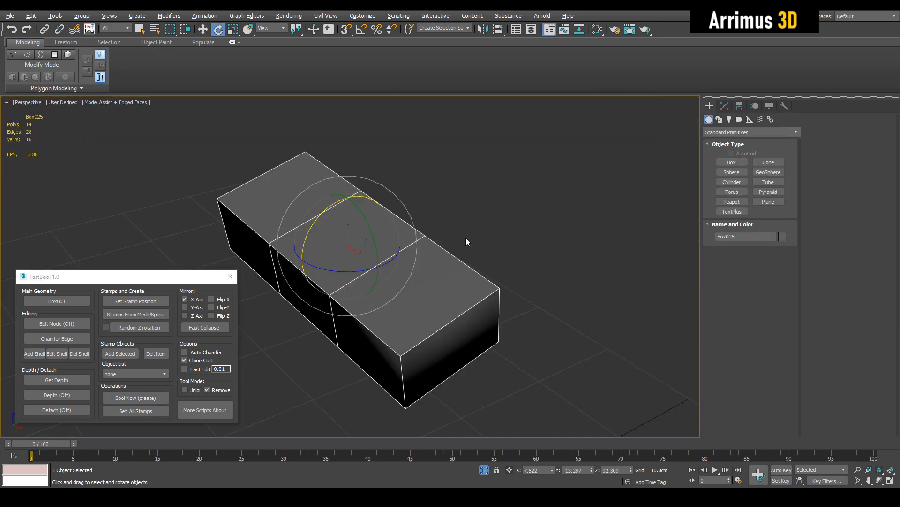
right_click(552, 472)
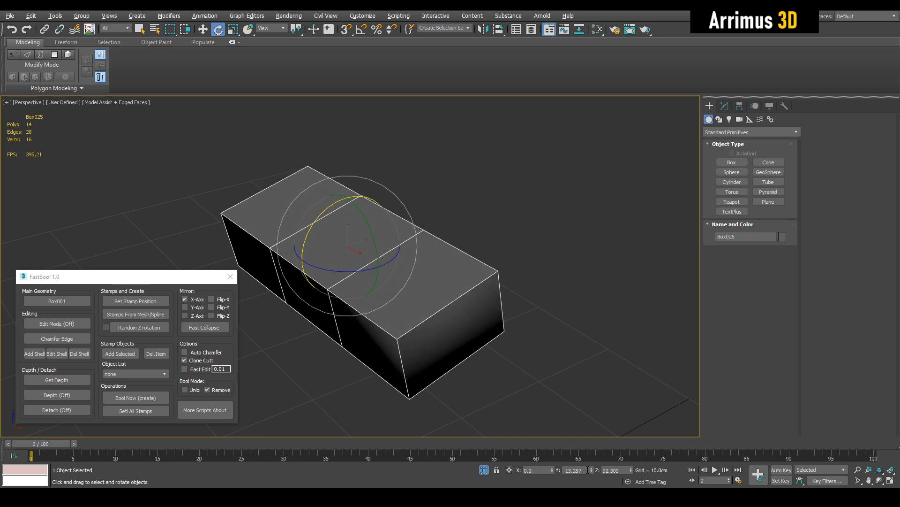
right_click(591, 471)
right_click(631, 471)
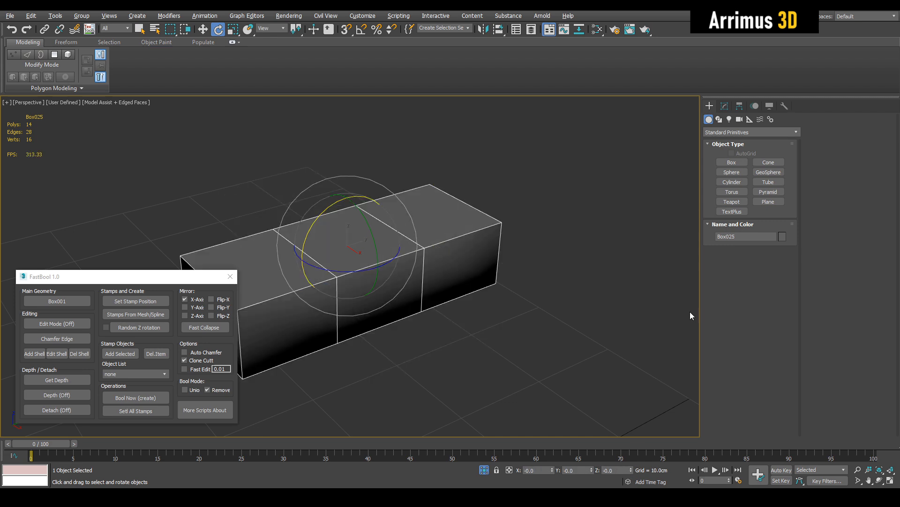
- Add an Edit Poly modifier below TurboSmooth on the box cutter and start editing its vertices
left_click(724, 106)
left_click(739, 269)
middle_click_drag(496, 265, 528, 258)
key("ctrl+e")
key("1")
middle_click_drag(348, 253, 375, 199, "alt")
- Reshape the box cutter's vertices so its upper edge overhangs at one end with a slanted face
left_click_drag(260, 179, 494, 254)
middle_click_drag(494, 254, 507, 296, "alt")
key("r")
left_click_drag(422, 221, 463, 233)
middle_click_drag(463, 232, 437, 243, "alt")
scroll(436, 243, "down", 2)
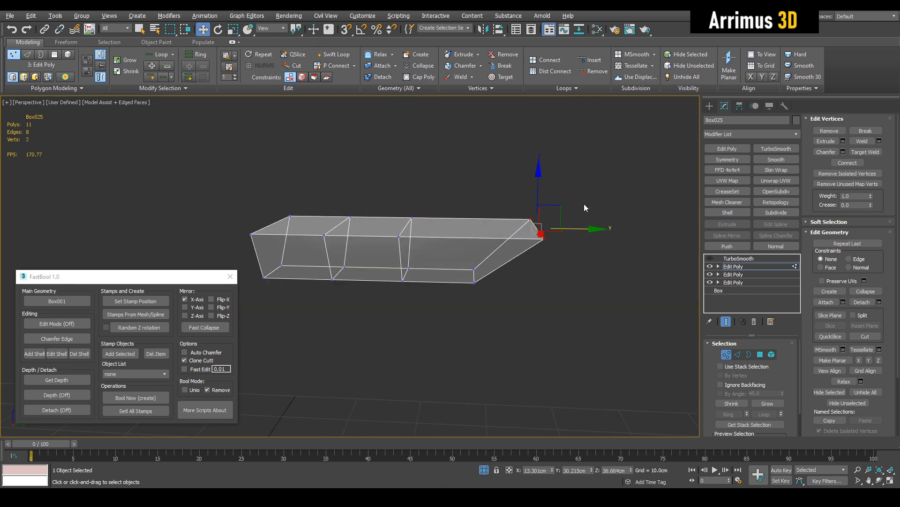
key("1")
- Turn TurboSmooth back on to round off the reshaped cutter
left_click(736, 259)
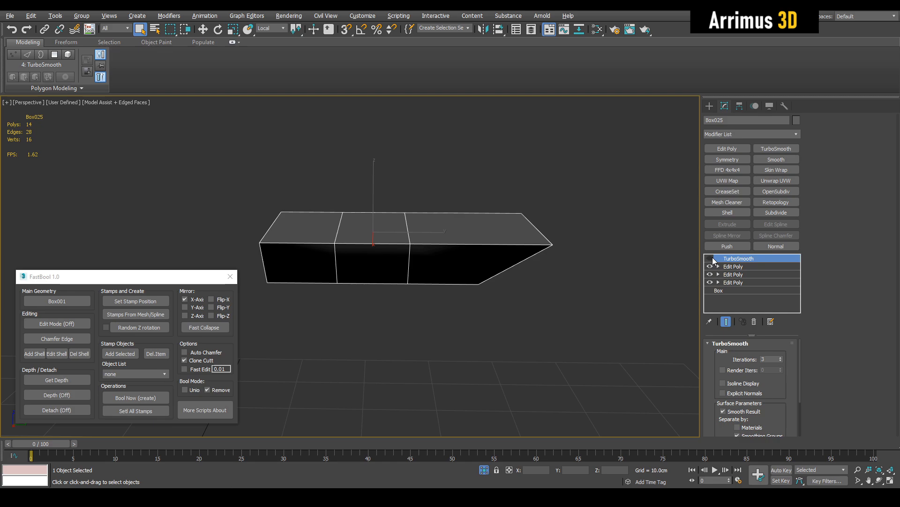
left_click(710, 258)
middle_click_drag(658, 266, 591, 300, "alt")
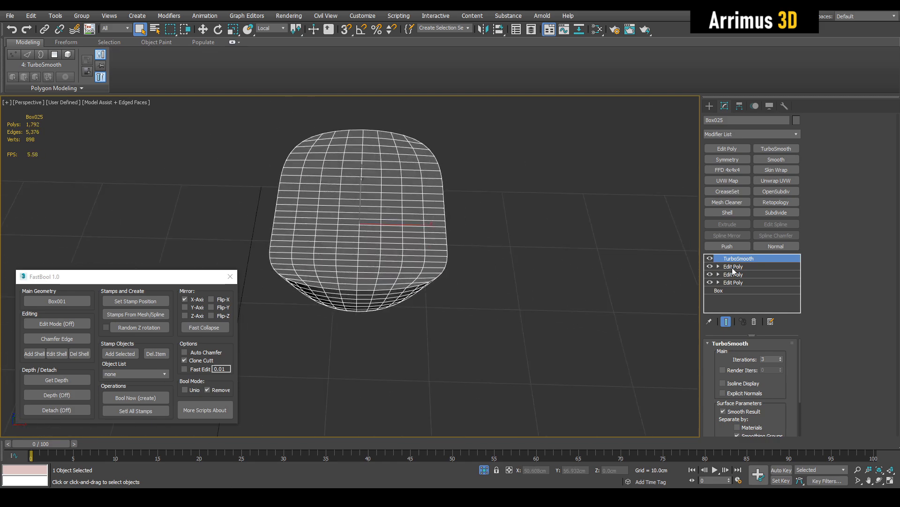
- Return to the upper Edit Poly and widen the cutter into a nearly square block
left_click(734, 267)
left_click_drag(419, 234, 438, 240)
middle_click_drag(438, 239, 423, 277, "alt")
- Connect the cutter's crosswise edges with lengthwise loops and return to the smoothed result
key("grave")
key("2")
key("q")
left_click_drag(375, 138, 384, 166)
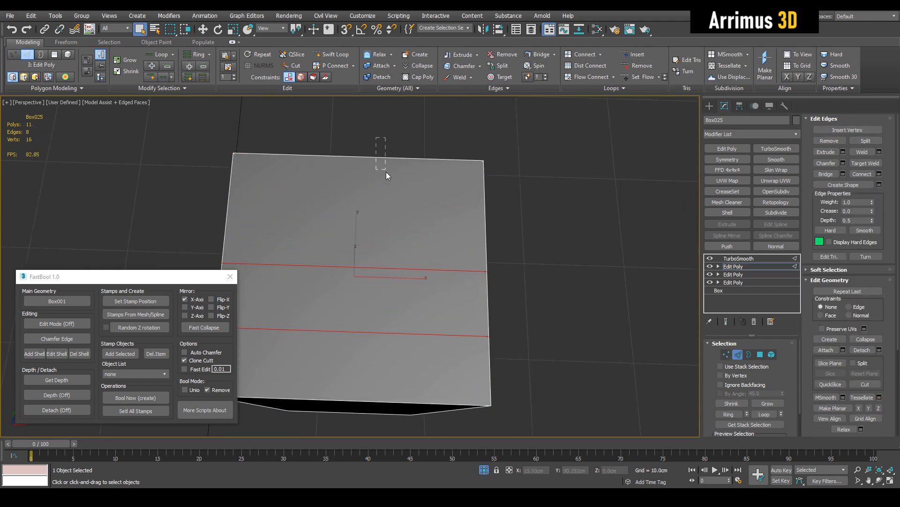
key("ctrl+shift+e")
left_click(451, 269)
key("Page_Up")
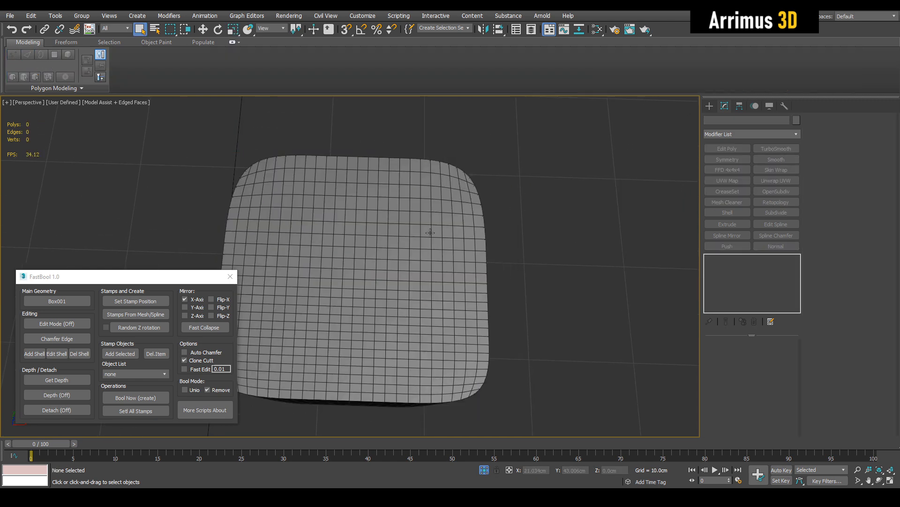
- End the isolation and move the rounded square cutter over the front centre of the top panel
key("alt+q")
scroll(412, 283, "down", 2)
key("w")
key("z")
middle_click_drag(424, 241, 357, 283, "alt")
scroll(446, 269, "down", 5)
scroll(446, 270, "down", 3)
key("z")
mouse_move(360, 225)
middle_mouse_down("alt")
mouse_move(352, 235)
mouse_move(363, 236)
middle_mouse_up("alt")
scroll(363, 236, "down", 2)
left_click_drag(319, 231, 359, 217)
- Tilt the rounded cutter to follow the top panel's slope and sink it into the surface
key("w")
middle_click_drag(359, 217, 372, 201, "alt")
key("e")
left_click_drag(385, 189, 382, 165)
key("w")
middle_click_drag(353, 206, 365, 212, "alt")
left_click_drag(363, 197, 360, 250)
middle_click_drag(360, 250, 390, 286, "alt")
- Cut the rounded square recess into the top panel and slide the cloned cutter aside
left_click(137, 398)
scroll(345, 282, "down", 3)
left_click_drag(386, 280, 642, 310)
- Examine the shading and edges around the corner of the new rounded recess with the wireframe on and off
key("F4")
middle_click_drag(407, 286, 349, 296, "alt")
scroll(408, 268, "up", 5)
middle_click_drag(448, 172, 387, 268, "alt")
key("F4")
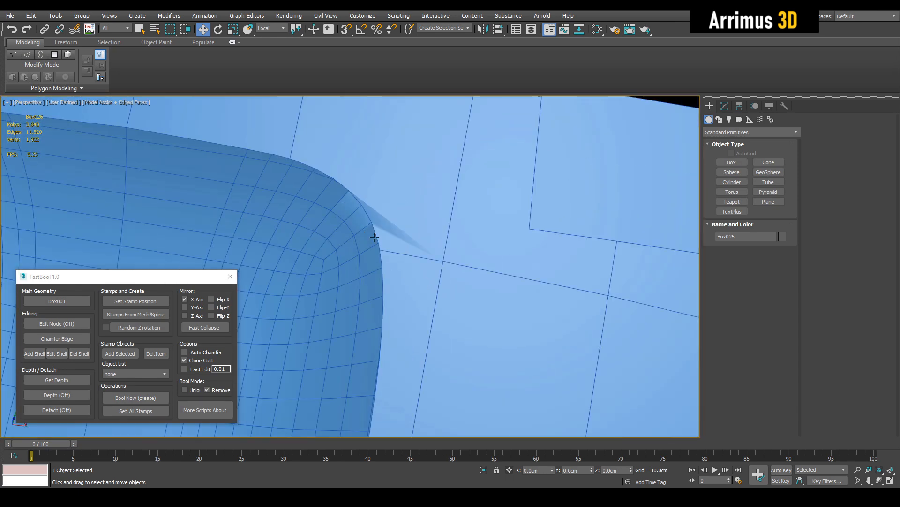
scroll(366, 221, "down", 8)
key("F4")
mouse_move(438, 226)
middle_mouse_down("alt")
mouse_move(457, 278)
mouse_move(406, 276)
mouse_move(417, 244)
mouse_move(433, 235)
middle_mouse_up("alt")
- Hide the detached panel that covers the recessed front face
key("q")
left_click(407, 248)
right_click(408, 248)
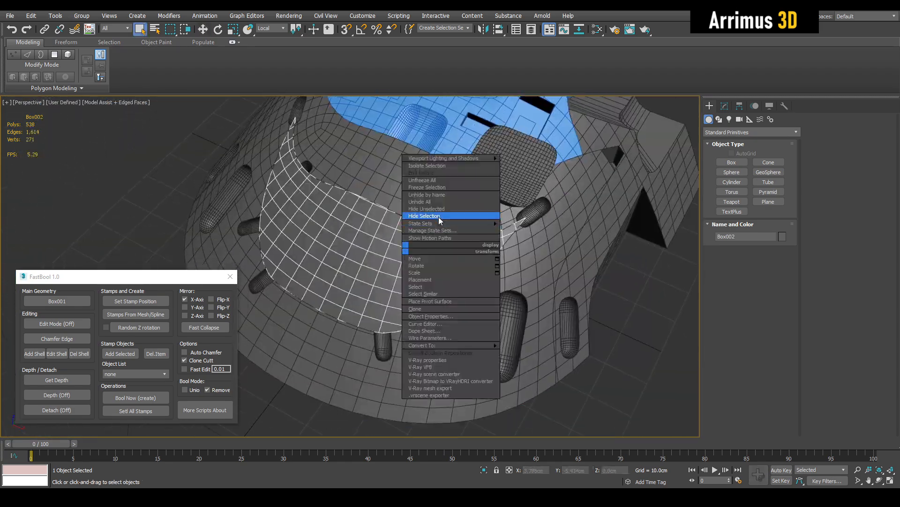
left_click(440, 216)
middle_click_drag(469, 197, 475, 182, "alt")
- Set the front panel as main geometry and Quick Align the rounded square cutter to it
left_click(376, 202)
left_click(71, 302)
left_click(493, 164)
key("shift+a")
left_click(345, 283)
middle_click_drag(345, 283, 305, 281, "alt")
key("w")
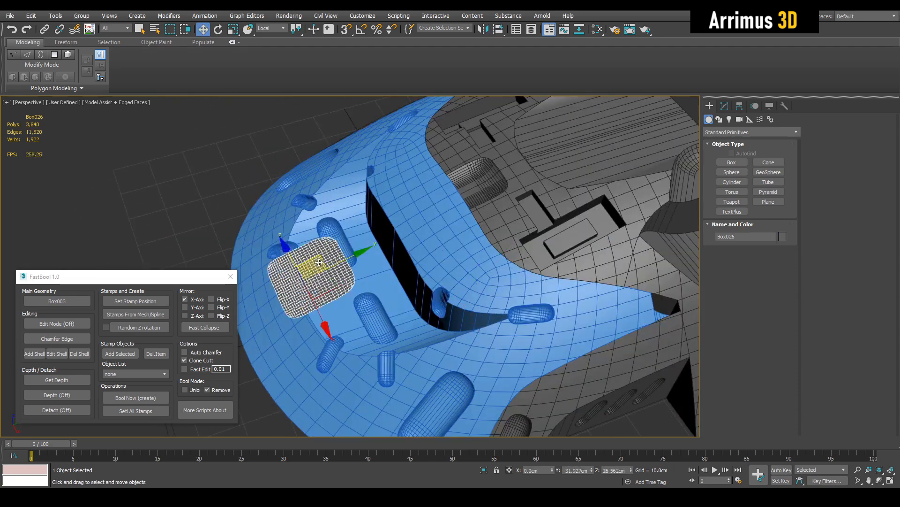
- Position the rounded cutter between the two front pill recesses, cut the recess, and slide the clone away
middle_click_drag(370, 296, 354, 259, "alt")
left_click_drag(332, 245, 343, 213)
left_click(136, 398)
middle_click_drag(328, 281, 399, 319, "alt")
left_click_drag(399, 263, 656, 323)
mouse_move(483, 248)
middle_mouse_down("alt")
mouse_move(507, 276)
mouse_move(354, 240)
mouse_move(337, 211)
middle_mouse_up("alt")
- Move the cloned cutter to the centre of the front panel's lower edge, rotate it, and cut a notch there
scroll(466, 264, "down", 4)
left_click_drag(342, 253, 328, 265)
key("e")
mouse_move(338, 300)
left_mouse_down()
mouse_move(322, 272)
mouse_move(304, 286)
left_mouse_up()
key("r")
key("w")
left_click(135, 398)
middle_click_drag(323, 262, 352, 319, "alt")
- Move the cloned rounded cutter clear of the front panel to reveal the lower notch
left_click_drag(329, 307, 508, 350)
mouse_move(509, 349)
middle_mouse_down("alt")
mouse_move(483, 269)
mouse_move(413, 276)
middle_mouse_up("alt")
key("F4")
key("F4")
scroll(413, 276, "down", 6)
left_click_drag(420, 340, 535, 426)
middle_click_drag(436, 343, 419, 308, "alt")
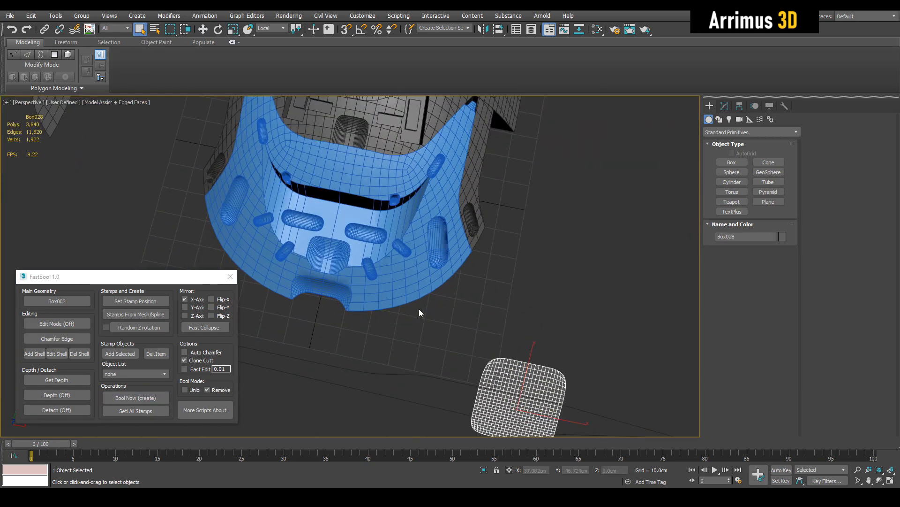
- In wireframe view, draw a closed line from beside the front notch, inside the side pill recess, and around the panel's outer corner
scroll(418, 312, "up", 2)
key("F3")
scroll(316, 308, "up", 3)
left_click(283, 353)
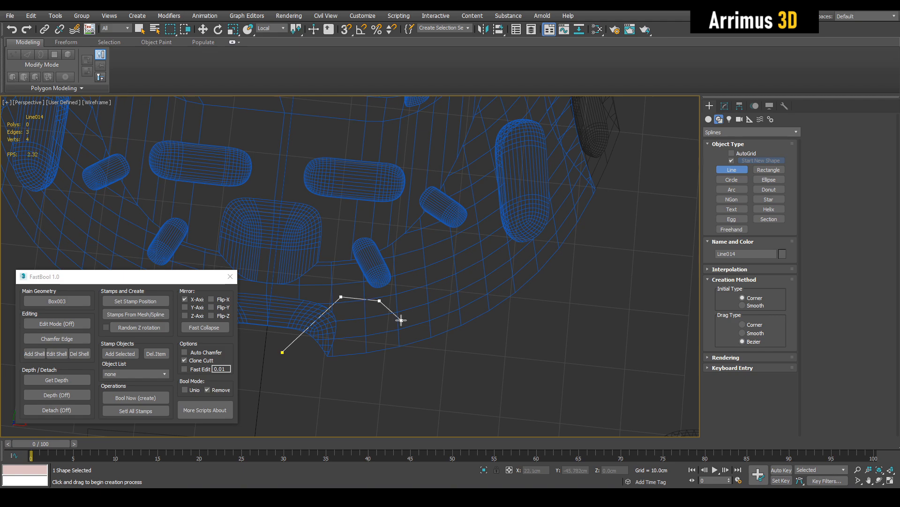
left_click(491, 277)
middle_click_drag(491, 276, 416, 357)
left_click(565, 134)
left_click(604, 392)
middle_click_drag(392, 434, 493, 326)
left_click(404, 352)
left_click(316, 299)
left_click(429, 256)
- Fillet the inner corners of the closed outline freehand and finish editing its vertices
left_click(829, 348)
left_click_drag(490, 254, 499, 245)
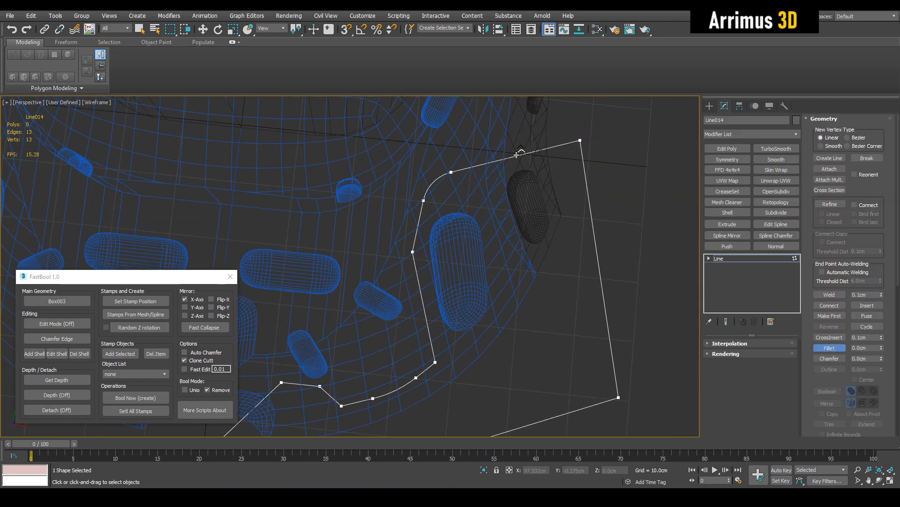
left_click_drag(445, 238, 449, 222)
key("w")
middle_click_drag(323, 371, 403, 276)
left_click(360, 288)
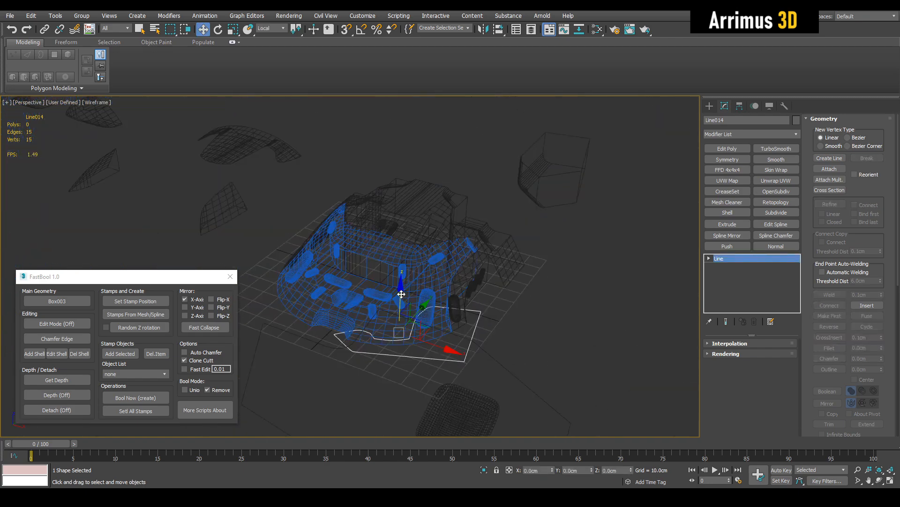
- Set the blue corner panel as the main geometry and cut it with the rounded box cutter in Detach mode
left_click(458, 277)
middle_click_drag(457, 276, 500, 272, "alt")
key("Delete")
key("ctrl+z")
left_click(539, 339)
left_click(436, 240)
key("w")
middle_click_drag(436, 239, 454, 229, "alt")
key("q")
left_click(488, 305)
left_click(57, 301)
left_click(422, 230)
left_click(136, 398)
- Move the cloned rounded cutter clear of the blue corner panel and deselect it
key("w")
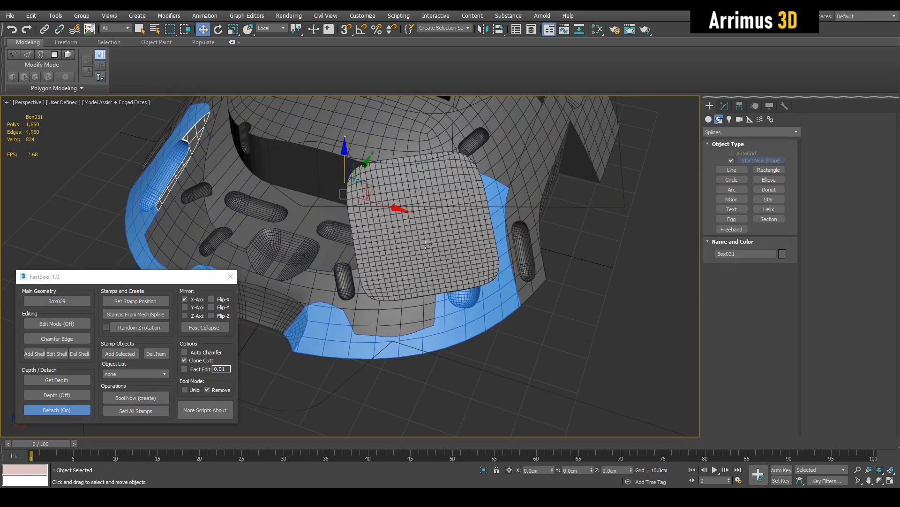
left_click(429, 230)
left_click_drag(429, 225, 593, 291)
key("q")
left_click(440, 227)
- Examine the mirrored corner panels and pill recesses from several angles, with and without edged faces
middle_click_drag(469, 262, 494, 248, "alt")
key("F4")
scroll(490, 182, "down", 5)
scroll(419, 256, "up", 5)
key("F4")
key("F4")
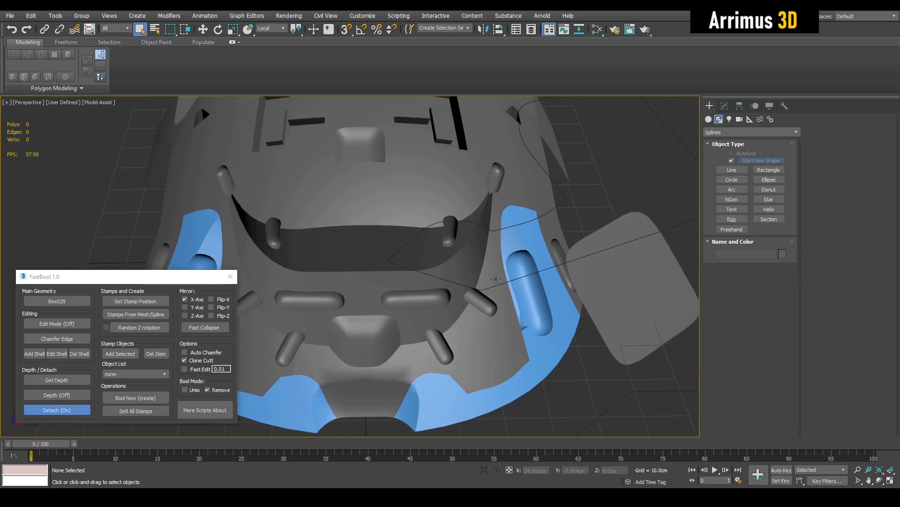
scroll(495, 280, "down", 4)
middle_click_drag(491, 287, 454, 256, "alt")
scroll(459, 257, "up", 5)
key("F4")
key("F4")
scroll(453, 250, "down", 3)
key("F4")
scroll(451, 271, "down", 3)
- Isolate the grey main body and delete the polygons of one mirrored half
left_click(431, 263)
key("alt+q")
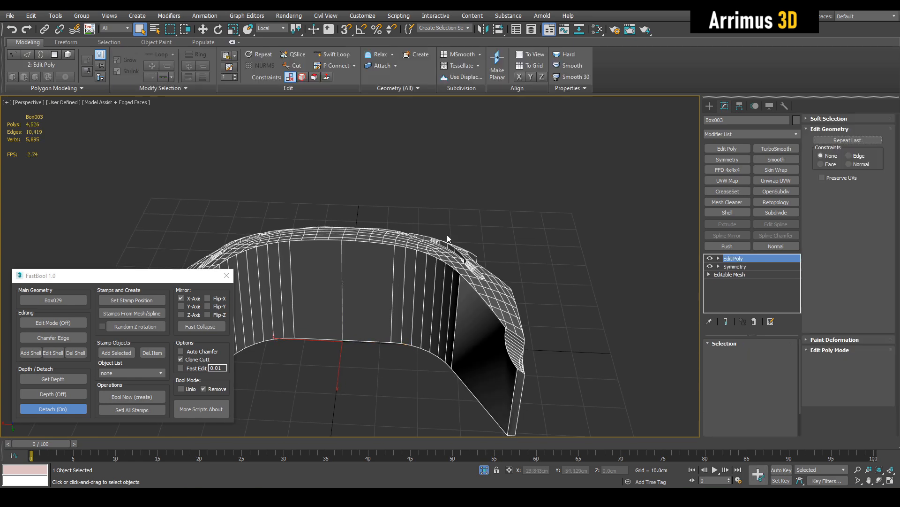
key("4")
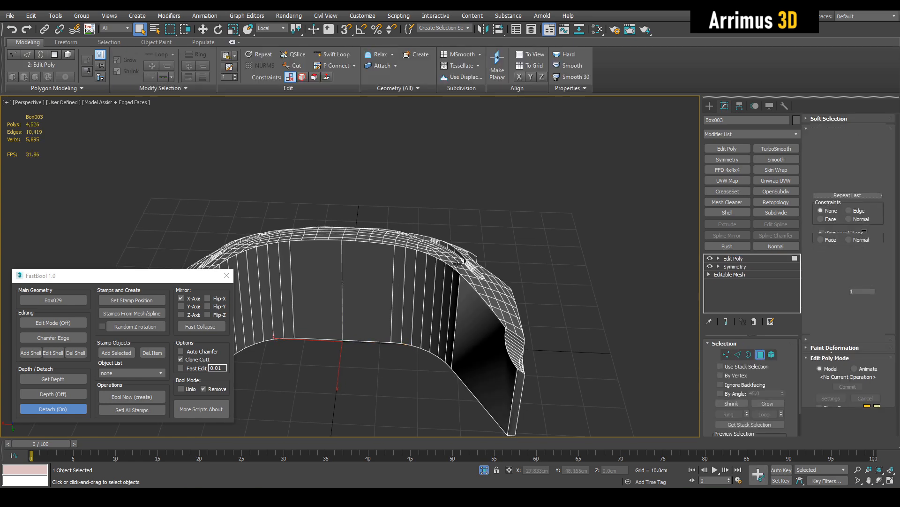
left_click_drag(351, 393, 345, 390)
key("Delete")
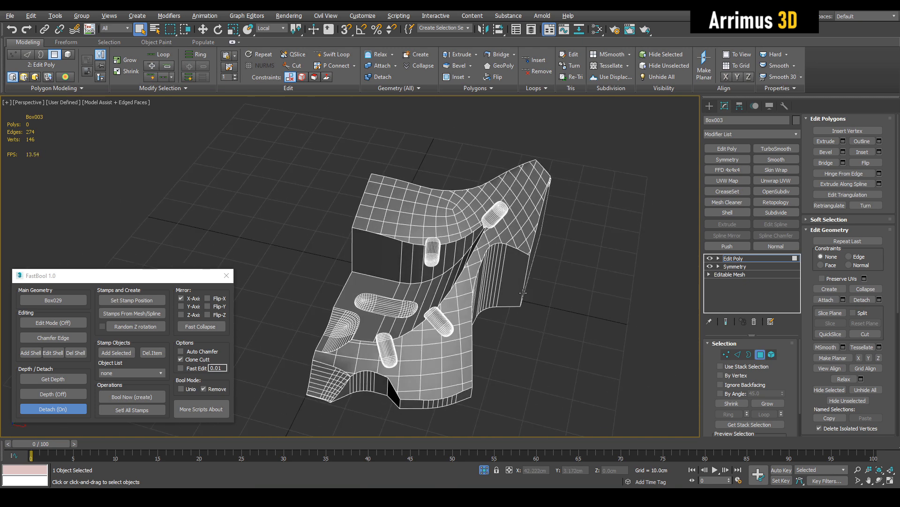
key("F4")
key("4")
- Add a Smooth modifier to the half body with Auto Smooth on and a threshold of 24.4
middle_click_drag(357, 300, 405, 249)
scroll(405, 249, "up", 2)
key("F4")
scroll(443, 324, "up", 4)
key("F4")
middle_click_drag(488, 315, 443, 363)
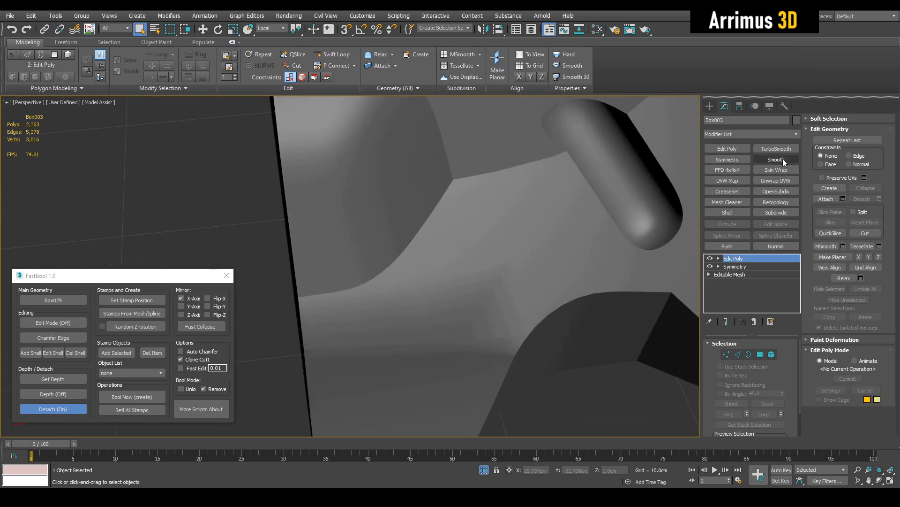
left_click(783, 159)
left_click(746, 355)
middle_click_drag(603, 305, 590, 280)
key("F4")
key("F4")
left_click_drag(778, 374, 780, 401)
middle_click_drag(592, 282, 526, 330)
scroll(547, 296, "down", 4)
middle_click_drag(555, 284, 511, 253, "alt")
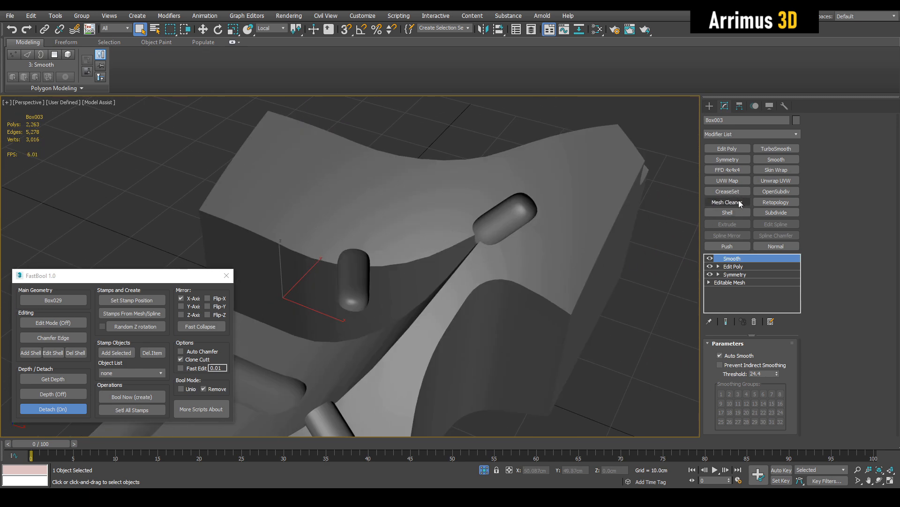
- Add a Retopology modifier to the half body and compute it with ReForm at a face count of 5000
middle_click_drag(656, 225, 531, 209, "alt")
key("F4")
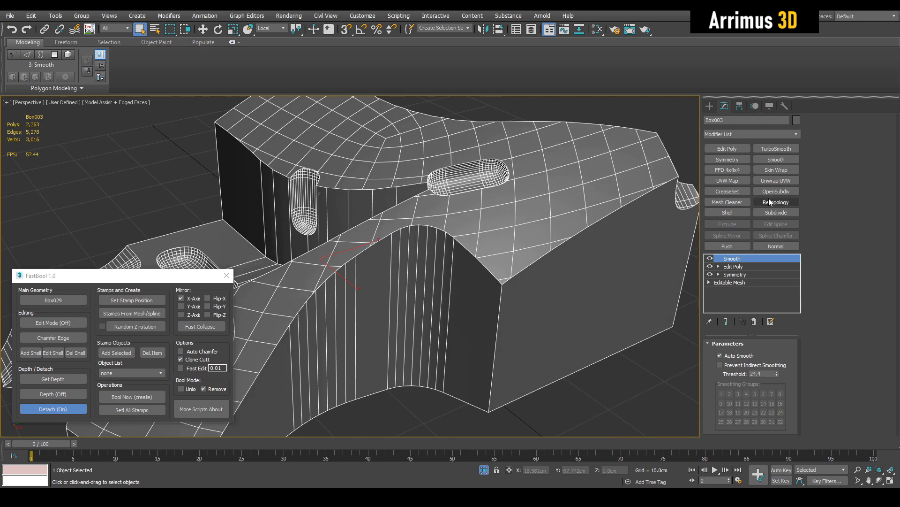
left_click(784, 202)
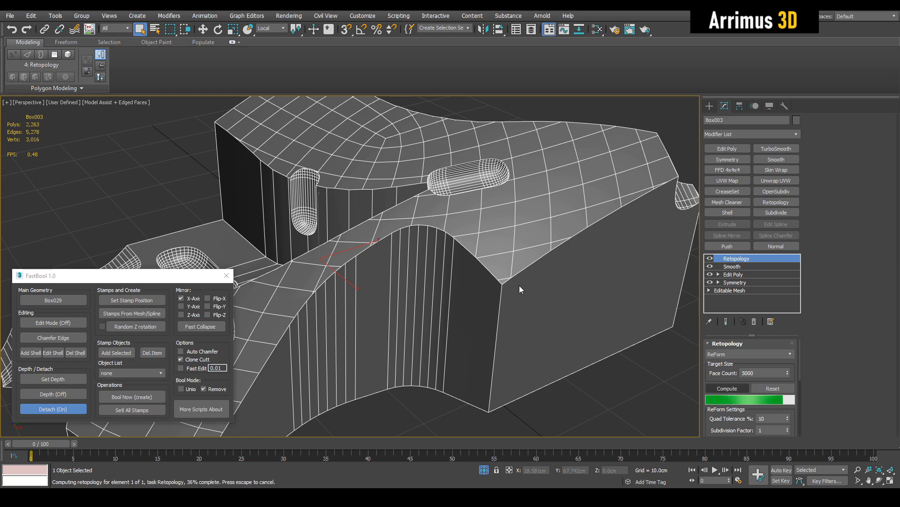
- Examine the retopologized half body's edge flow around the pill recesses, notches and side faces
mouse_move(500, 273)
middle_mouse_down("alt")
mouse_move(520, 258)
mouse_move(508, 241)
mouse_move(496, 255)
middle_mouse_up("alt")
key("F4")
key("F4")
key("F4")
key("F4")
key("F4")
key("F4")
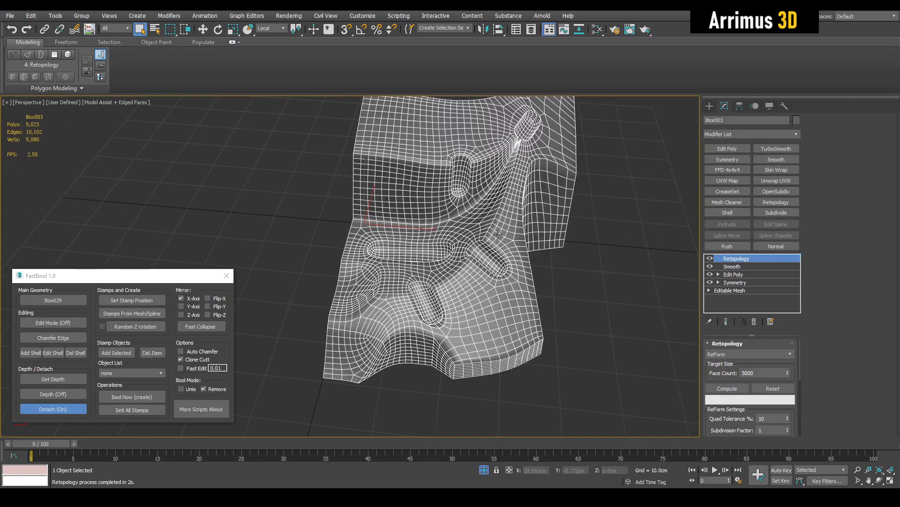
middle_click_drag(538, 195, 508, 257, "alt")
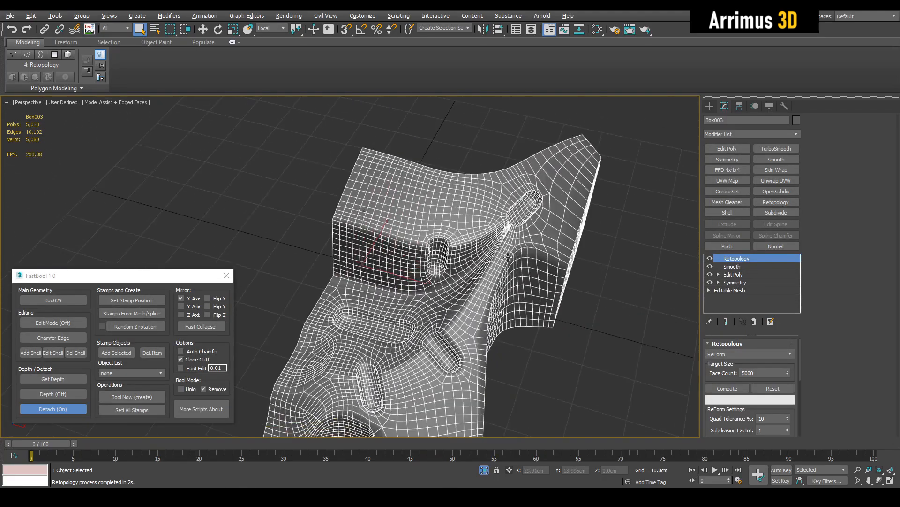
middle_click_drag(445, 224, 423, 277, "alt")
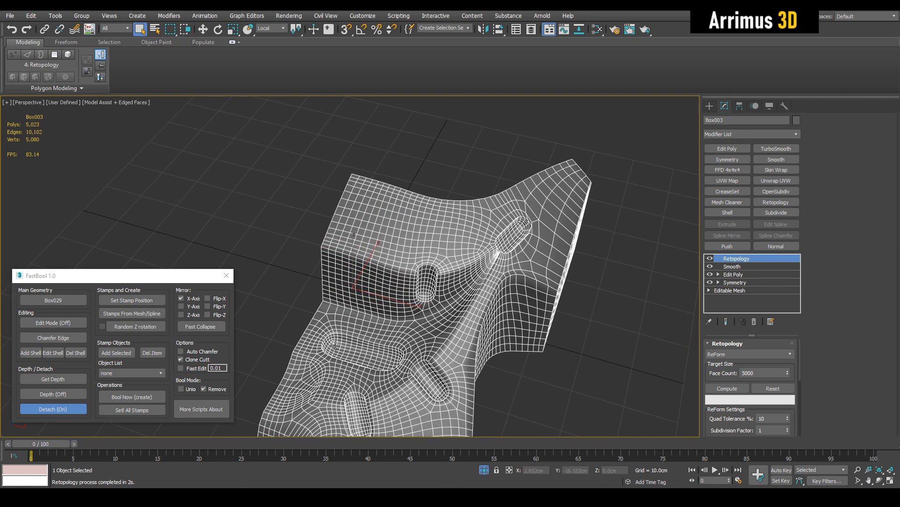
middle_click_drag(317, 387, 437, 277, "alt")
middle_click_drag(507, 203, 444, 233, "alt")
middle_click_drag(530, 285, 583, 275, "alt")
scroll(563, 249, "up", 3)
- Add an Edit Poly modifier above the Retopology and check the mesh shading without edges
key("ctrl+e")
key("4")
middle_click_drag(441, 197, 494, 226)
scroll(494, 226, "down", 3)
key("4")
key("F4")
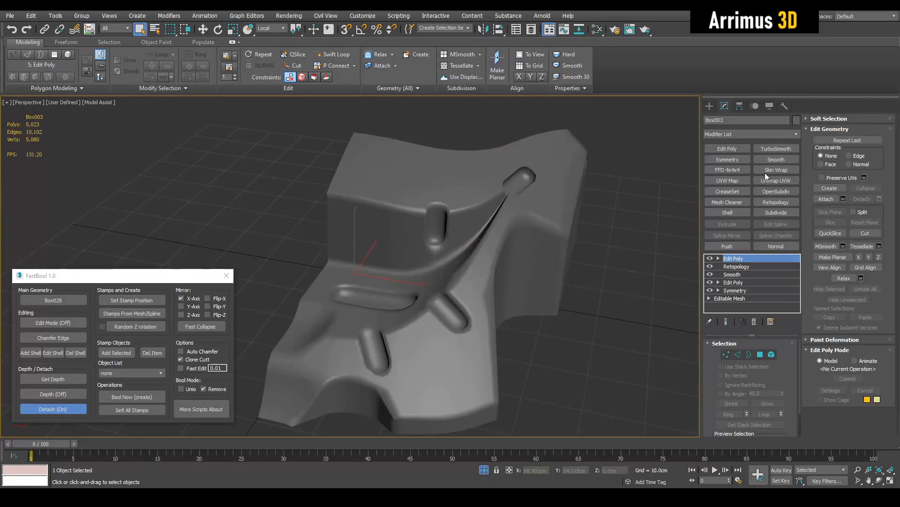
- Add another Smooth modifier to the retopologized half with Auto Smooth on and a threshold of 25
left_click(773, 160)
key("F4")
key("F4")
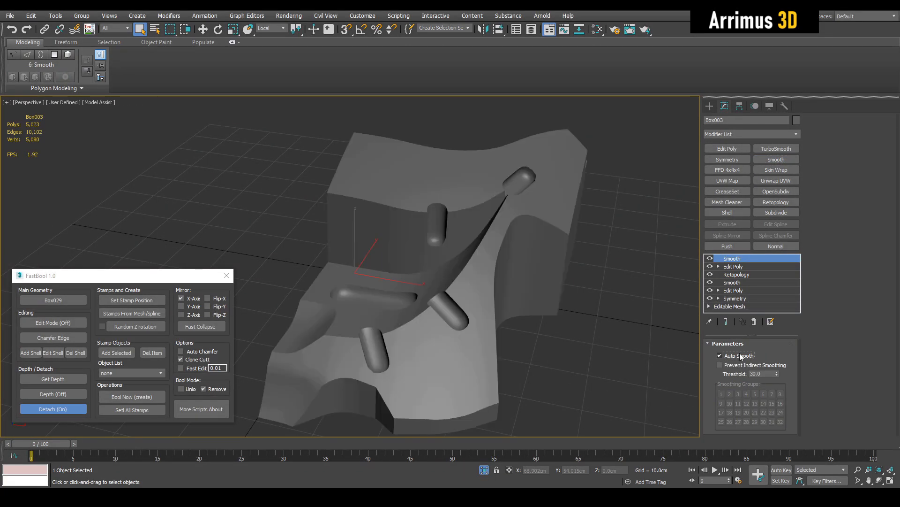
type("25")
key("Return")
middle_click_drag(508, 321, 517, 311)
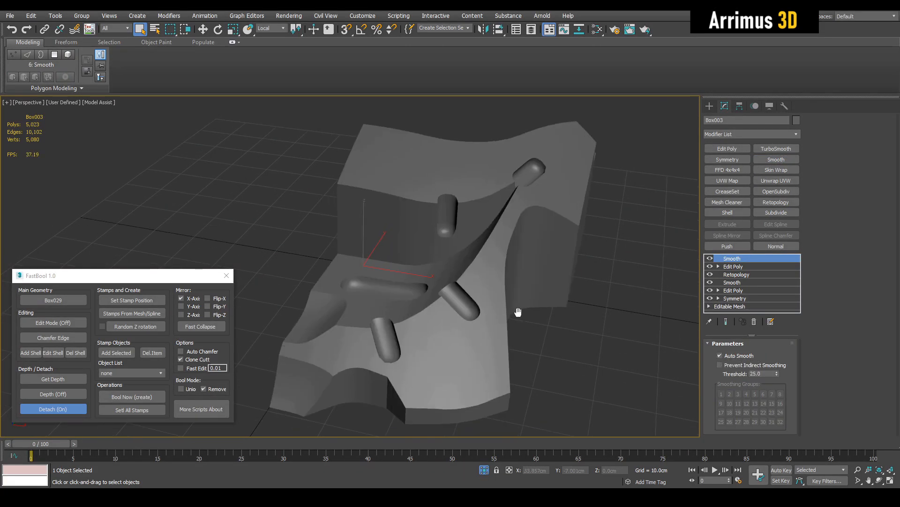
- Compute a second Retopology with a face count of 2500 and toggle it to compare the two meshes
key("F4")
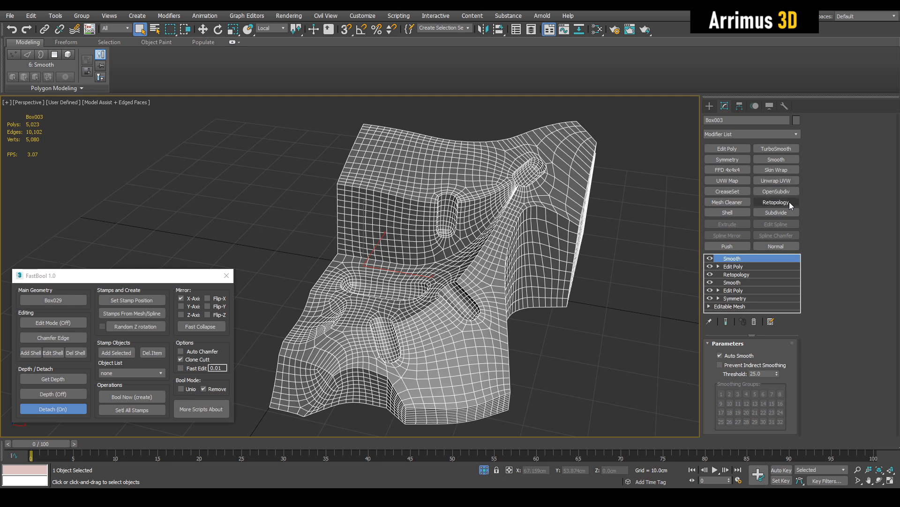
left_click(789, 202)
type("2500")
left_click(739, 387)
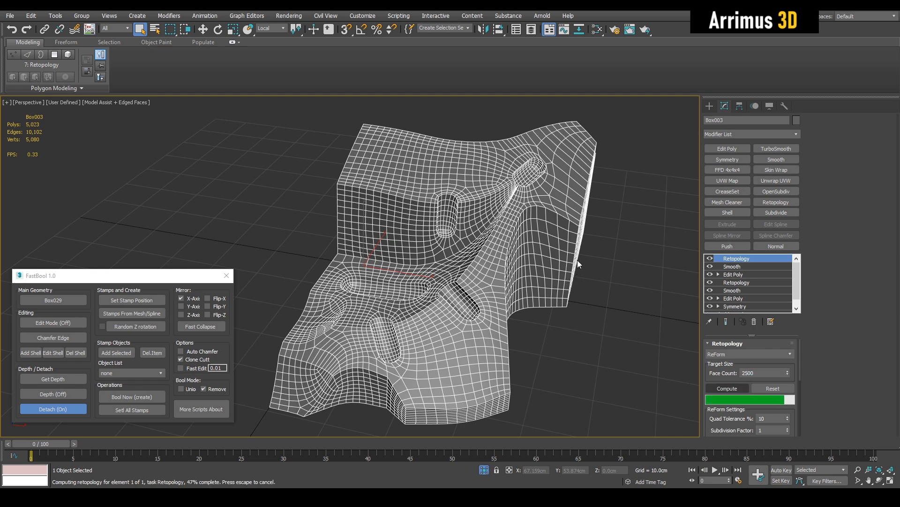
middle_click_drag(576, 264, 463, 252, "alt")
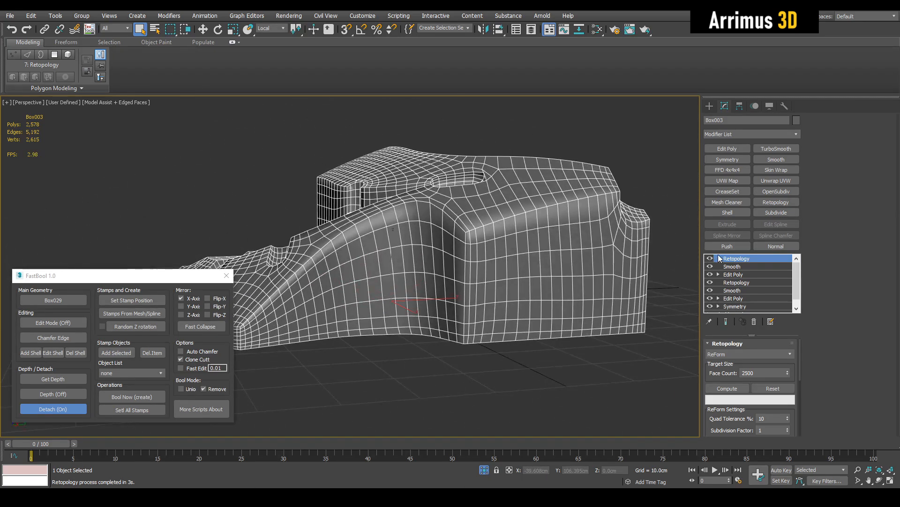
left_click(710, 259)
middle_click_drag(549, 233, 548, 177, "ctrl+alt")
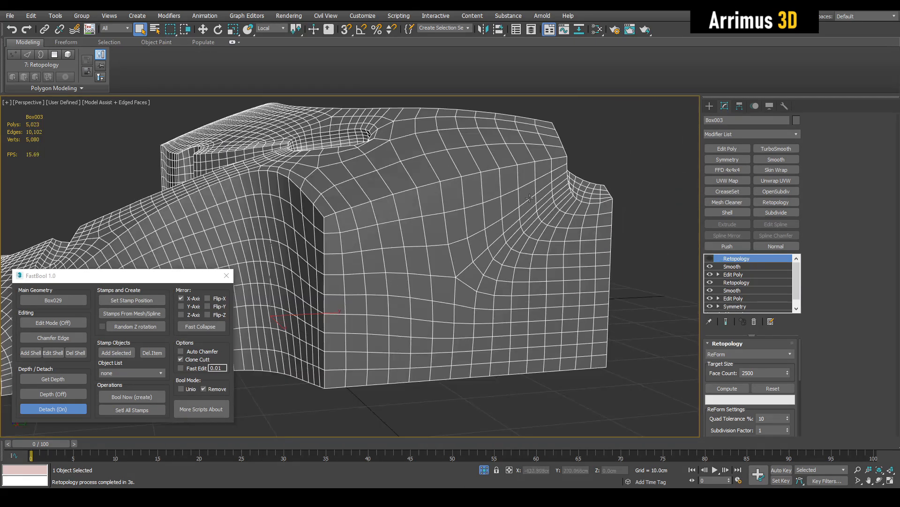
left_click(710, 258)
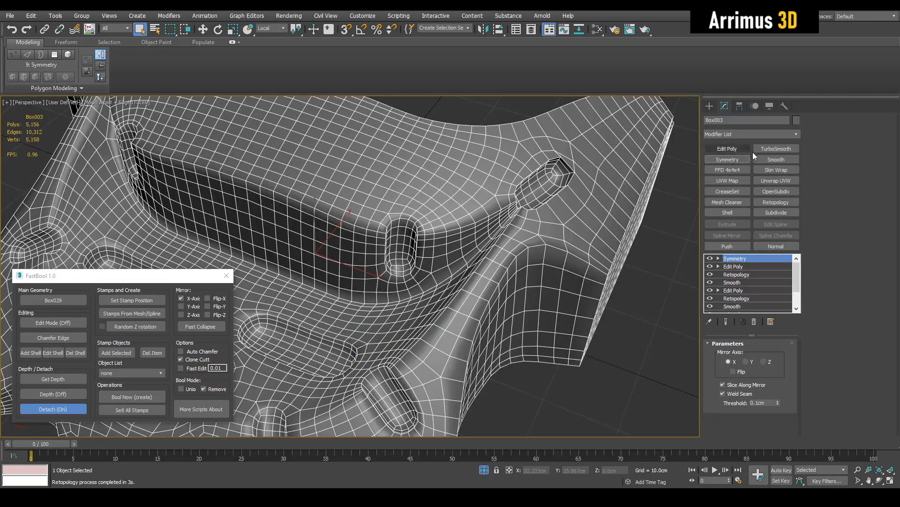
- Apply TurboSmooth with 2 iterations and Isoline Display to the mirrored body and inspect the smoothed recesses
left_click(762, 150)
left_click(780, 358)
left_click(723, 383)
key("F4")
middle_click_drag(610, 328, 528, 285)
scroll(527, 285, "down", 6)
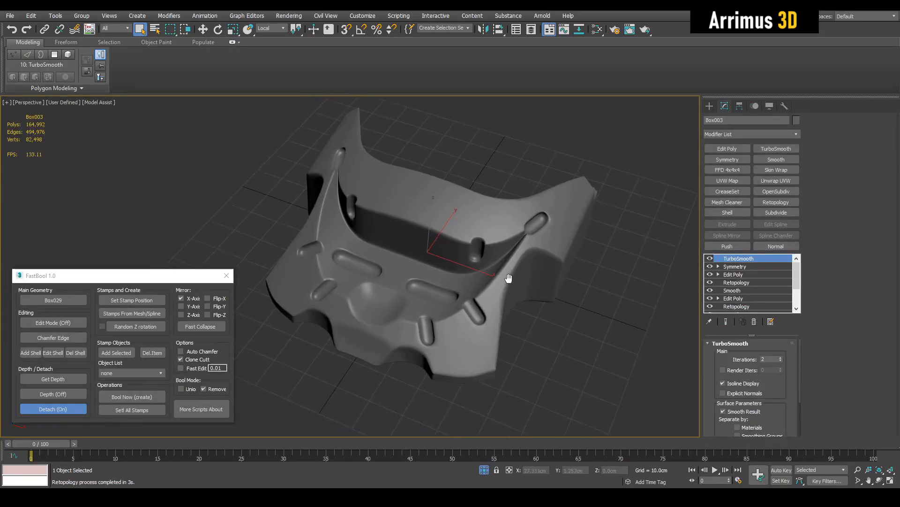
scroll(493, 302, "up", 4)
middle_click_drag(518, 287, 501, 309, "alt")
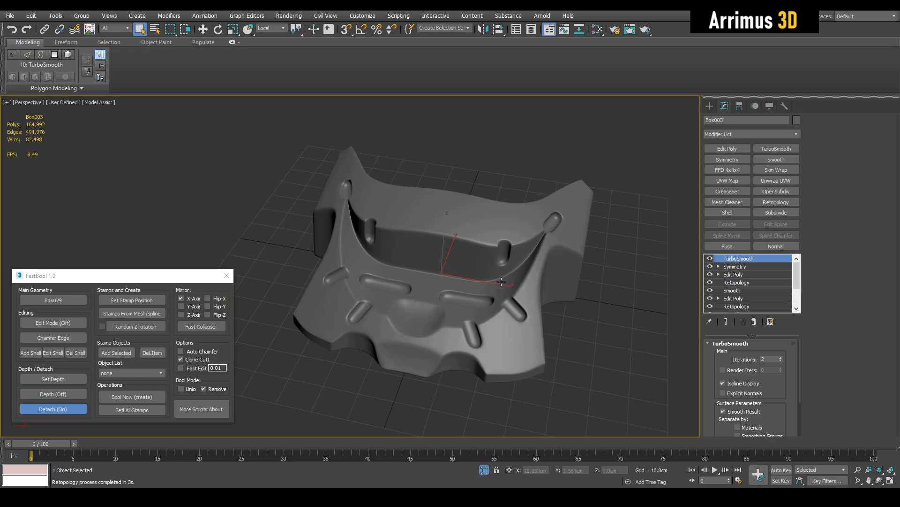
scroll(502, 283, "up", 5)
scroll(500, 295, "up", 4)
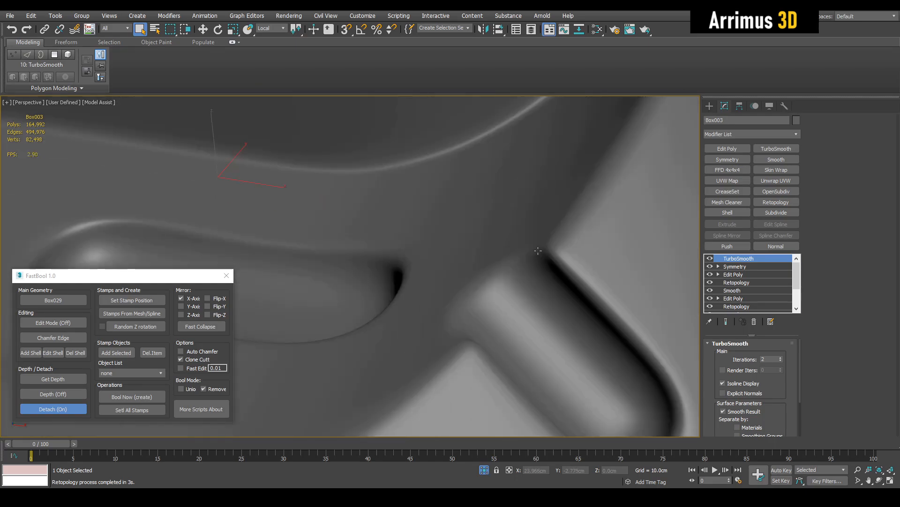
scroll(539, 253, "down", 4)
- In the Edit Poly below Symmetry, select a patch of polygons on the upper surface and round it with GeoPoly
left_click(751, 274)
scroll(549, 237, "down", 3)
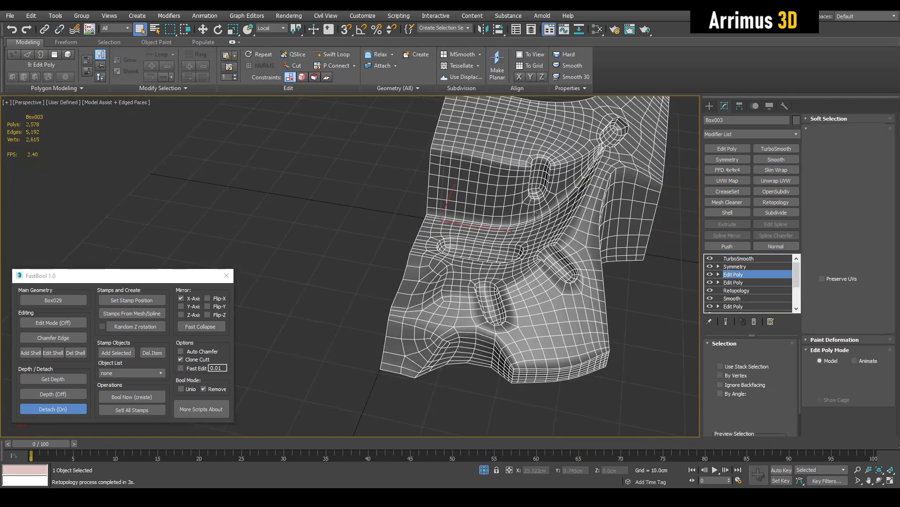
key("4")
scroll(497, 244, "up", 6)
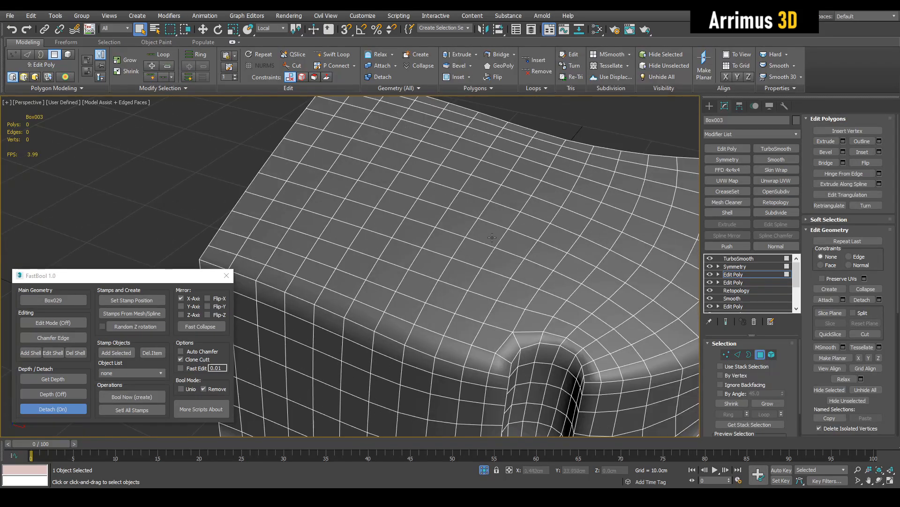
left_click(768, 404)
key("shift+c")
scroll(485, 233, "up", 3)
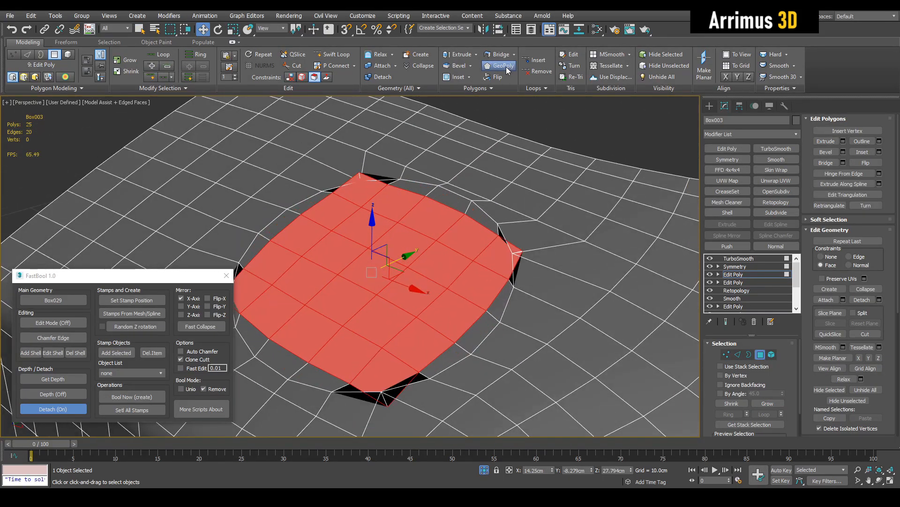
- Scale, rotate and move the rounded polygon patch freehand to form a circular recess in the upper surface
key("r")
left_click_drag(398, 269, 418, 280)
middle_click_drag(418, 280, 386, 265, "alt")
key("2")
key("4")
key("r")
key("w")
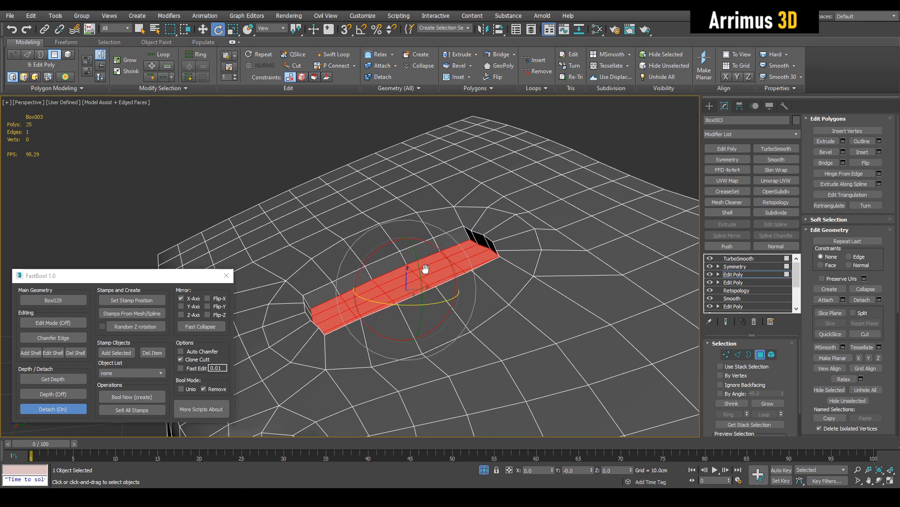
left_click_drag(445, 253, 462, 264)
middle_click_drag(462, 264, 502, 288, "alt")
key("r")
key("4")
scroll(398, 267, "down", 4)
middle_click_drag(397, 267, 408, 261, "alt")
key("4")
key("z")
- Adjust the polygons and vertices inside the circular recess to shape a bar across its centre
scroll(464, 261, "down", 2)
key("F4")
key("1")
middle_click_drag(465, 261, 409, 201, "alt")
key("alt+1")
key("4")
key("1")
scroll(462, 249, "down", 5)
scroll(448, 245, "up", 4)
key("w")
left_click_drag(284, 141, 286, 173)
middle_click_drag(300, 174, 428, 268, "alt")
key("alt+1")
scroll(372, 192, "down", 5)
- Refine the edges of the bar inside the circular recess and inspect the smoothed, mirrored result
key("q")
key("F4")
key("2")
scroll(410, 218, "up", 2)
key("alt+e")
key("F4")
scroll(414, 245, "down", 3)
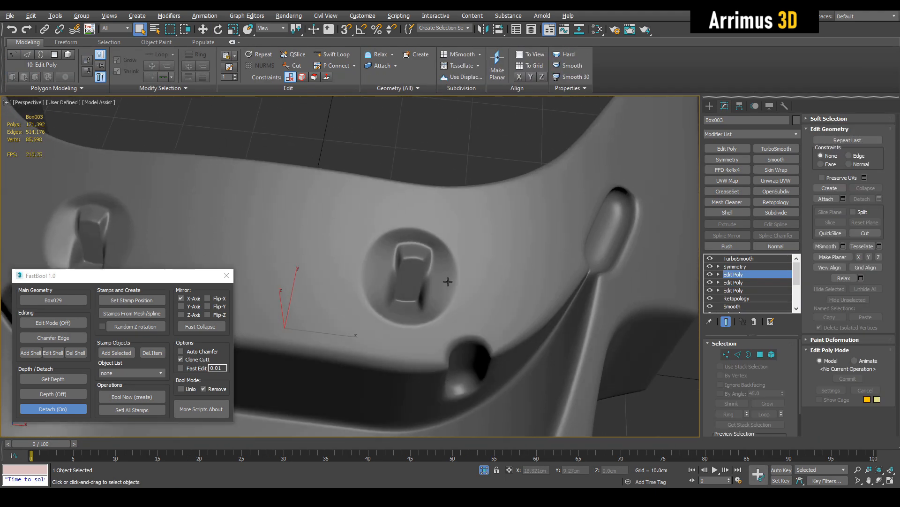
scroll(429, 269, "down", 4)
middle_click_drag(409, 221, 452, 269, "alt")
scroll(416, 257, "up", 4)
scroll(451, 258, "up", 3)
left_click_drag(452, 269, 434, 256, "alt")
- Select the ledge polygons at the upper corner beside the mirror seam and move them inward and down
key("grave")
key("F4")
scroll(386, 249, "up", 4)
key("4")
middle_click_drag(386, 249, 346, 208, "alt")
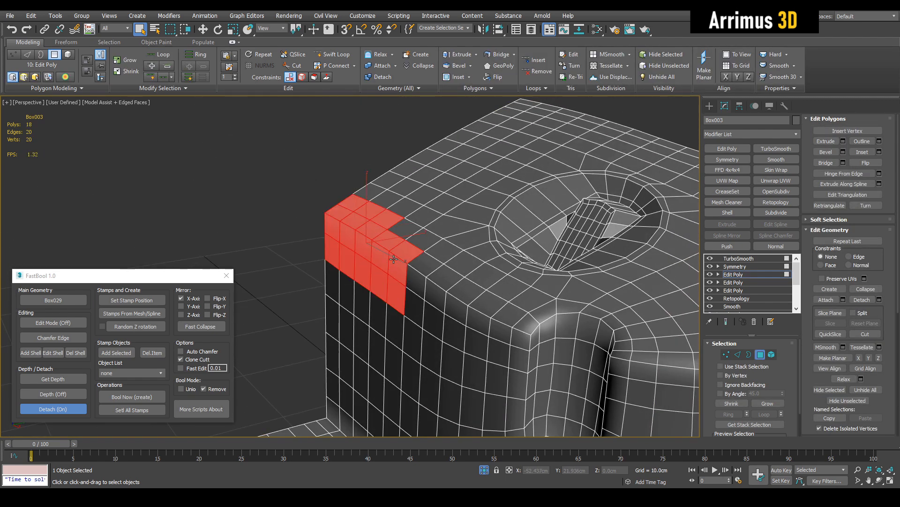
key("w")
key("grave")
left_click_drag(397, 226, 407, 261)
key("grave")
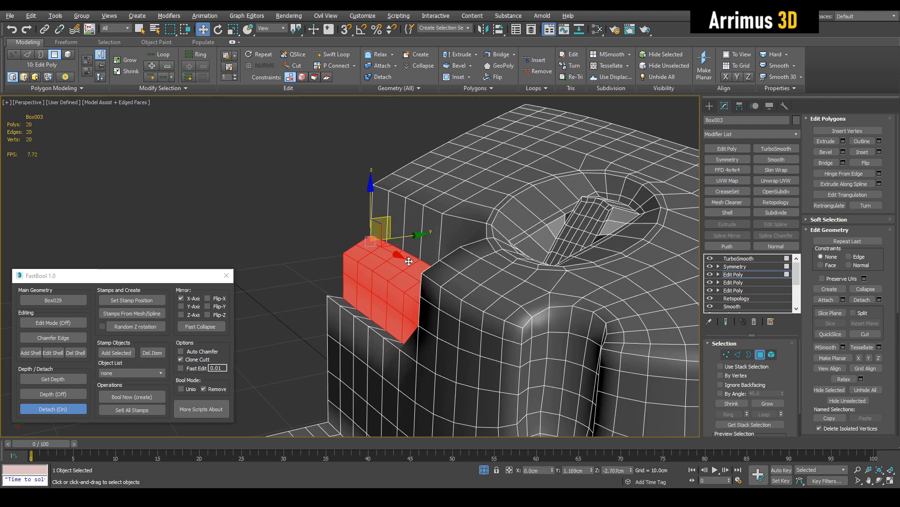
- Refine the ledge beside the mirror seam and select the edge run along its lower border
key("grave")
key("F4")
scroll(413, 260, "down", 5)
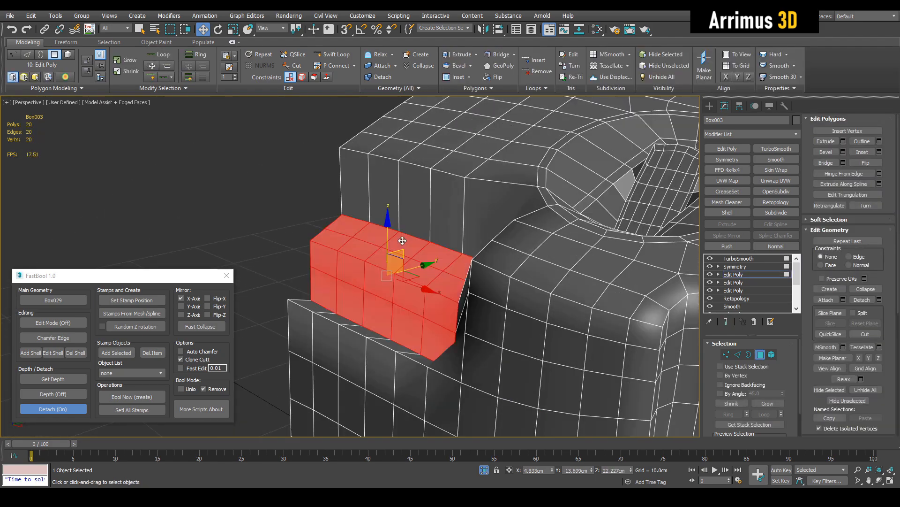
key("grave")
key("F4")
scroll(399, 257, "up", 4)
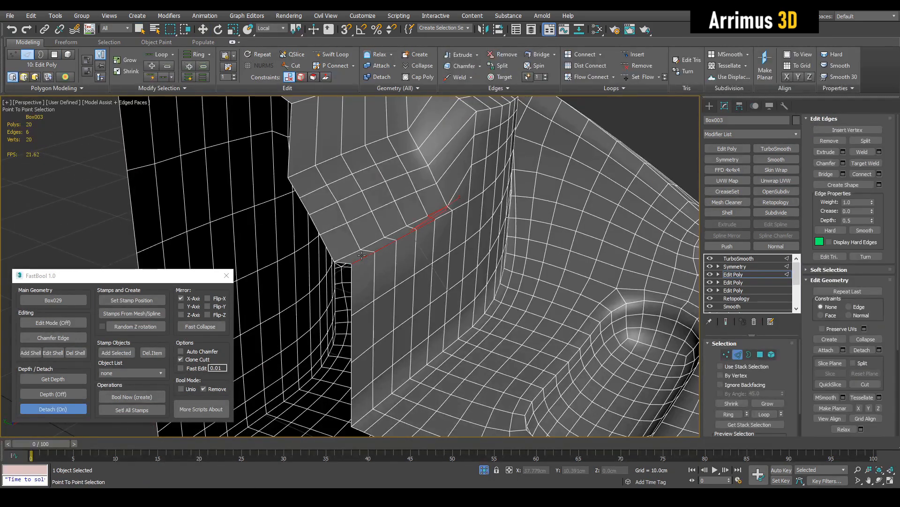
key("grave")
key("F4")
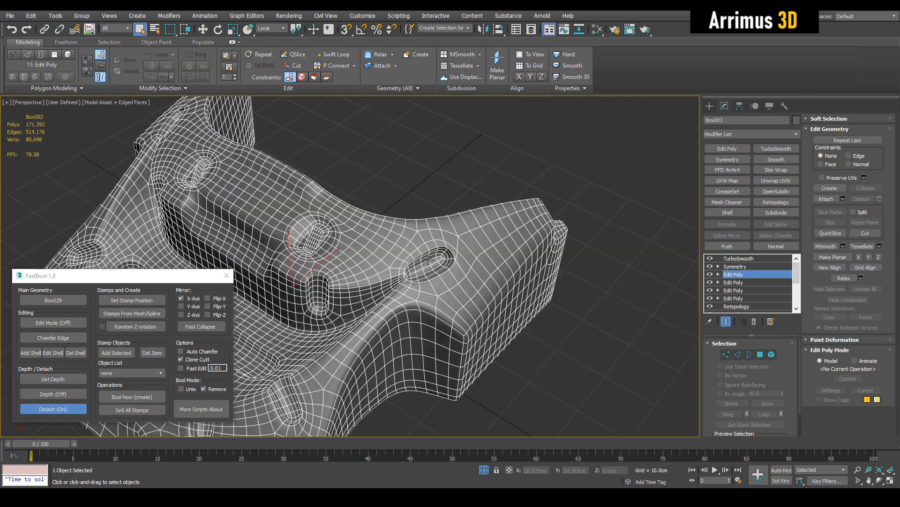
- Inspect the smoothed main body, bring back the full model and isolate the blue side panels
middle_click_drag(464, 283, 459, 319, "alt")
key("F4")
scroll(474, 274, "down", 3)
scroll(474, 251, "up", 3)
key("alt+q")
left_click(425, 224)
scroll(427, 230, "down", 3)
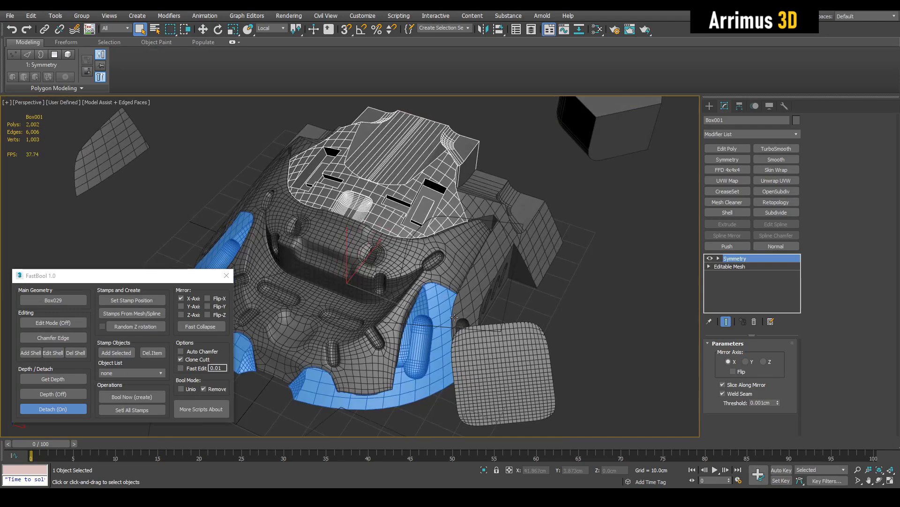
key("alt+q")
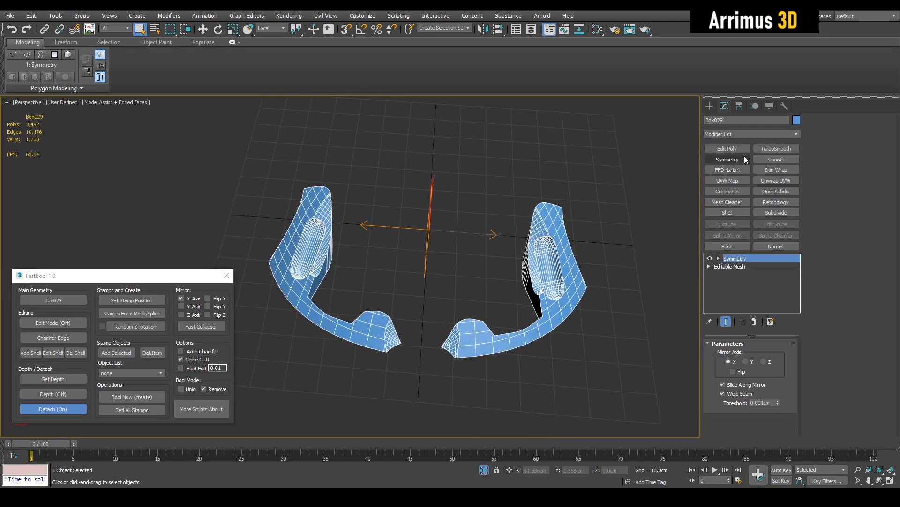
- Add an Edit Poly modifier to the side panels and delete the vertices of the mirrored half
left_click(728, 149)
left_click_drag(141, 151, 421, 365)
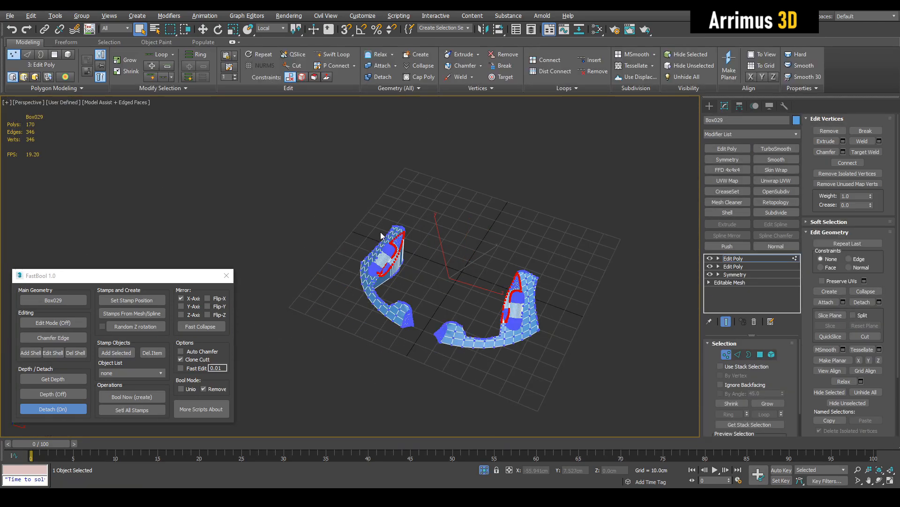
key("Delete")
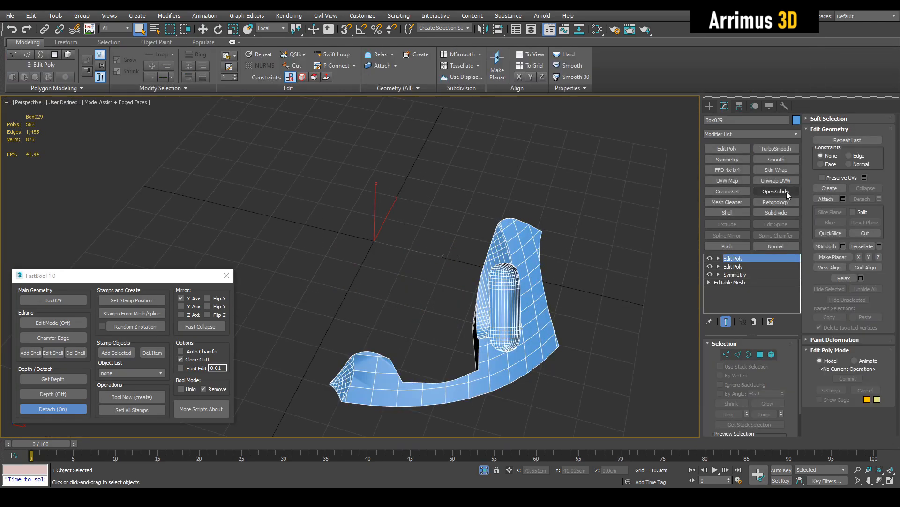
- Retopologize the remaining side panel with the Retopology modifier
left_click(776, 201)
middle_click_drag(561, 287, 495, 330, "alt")
scroll(507, 282, "up", 5)
left_click(726, 388)
scroll(525, 305, "down", 5)
scroll(494, 329, "up", 5)
- Add Edit Poly above the retopology and adjust vertices freehand to clean up the side panel's mesh
key("ctrl+e")
key("1")
key("w")
left_click(490, 323)
left_click_drag(326, 312, 323, 320)
middle_click_drag(376, 309, 403, 267, "alt")
scroll(422, 290, "up", 3)
left_click(430, 296)
key("1")
middle_click_drag(430, 300, 591, 234, "alt")
- Mirror the side panel across the X axis with Symmetry, add TurboSmooth, and inspect the smoothed shape
left_click(725, 160)
scroll(539, 263, "down", 3)
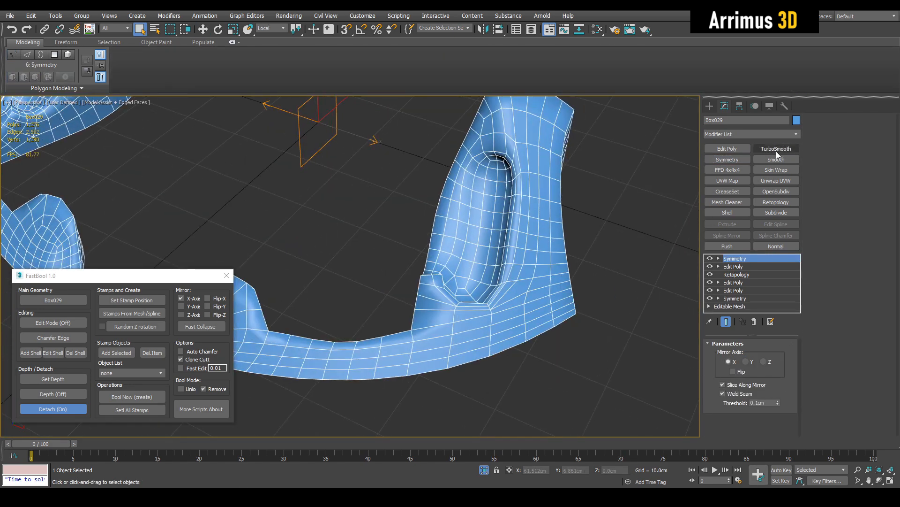
left_click(776, 150)
left_click(781, 357)
key("F4")
middle_click_drag(567, 291, 610, 300, "alt")
key("F4")
- Add an Edit Poly below Symmetry and adjust polygons and edges on the side panel's upper outer section
left_click(737, 274)
key("ctrl+e")
key("4")
left_click(551, 283)
middle_click_drag(624, 262, 520, 192, "alt")
scroll(525, 202, "up", 3)
key("2")
left_click(523, 217)
key("w")
middle_click_drag(490, 283, 497, 310, "alt")
key("F4")
key("F4")
- Try GeoPoly on a two-by-four polygon patch beside the elongated pocket
key("4")
middle_click_drag(488, 221, 532, 226, "alt")
scroll(469, 187, "up", 3)
left_click(403, 291)
left_click(462, 175)
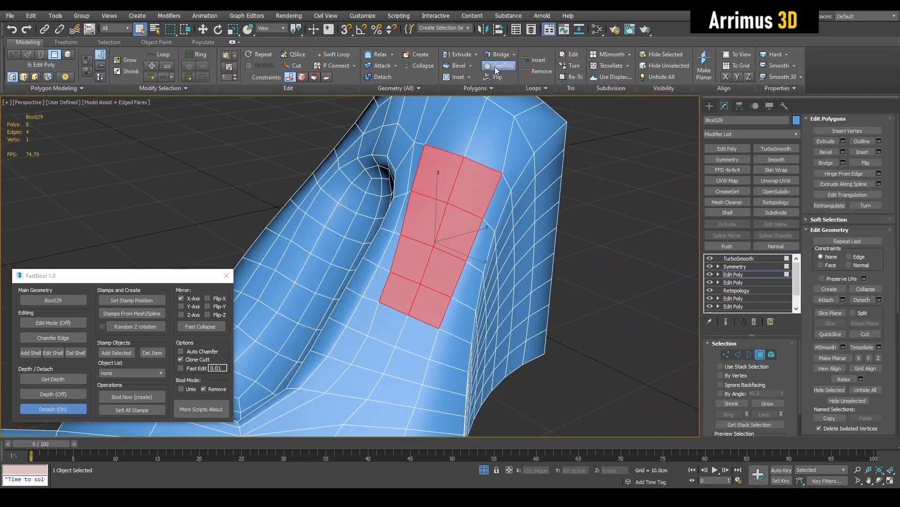
left_click(494, 67)
- Select the edge run beside the elongated pocket and rework the edges across the adjacent face
middle_click_drag(462, 187, 384, 195, "alt")
key("2")
left_click(371, 181)
key("q")
scroll(383, 251, "up", 2)
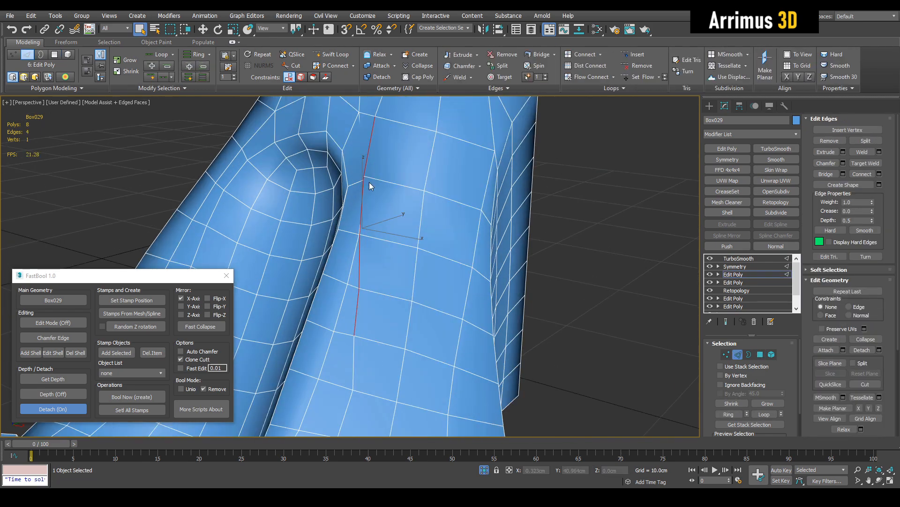
key("2")
key("ctrl+BackSpace")
- Turn the three-by-four polygon patch beside the pocket into a recess with an octagonal block, and compare it with the full model
key("4")
left_click(407, 165)
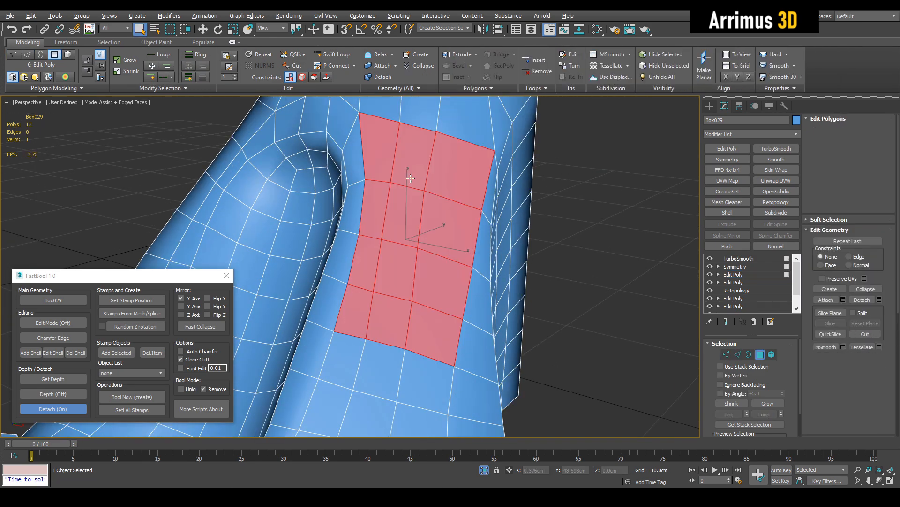
key("w")
middle_click_drag(595, 271, 385, 203, "alt")
key("q")
left_click(385, 202)
key("alt+q")
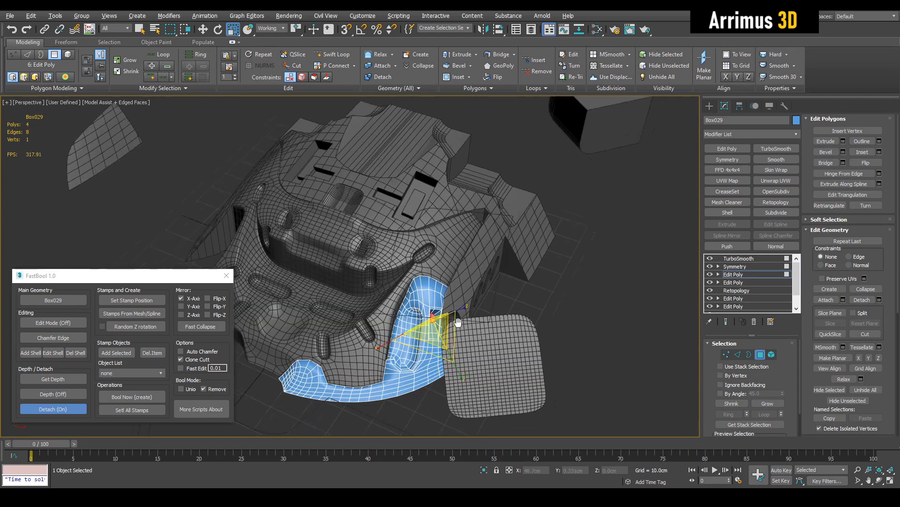
scroll(449, 345, "up", 8)
middle_click_drag(411, 254, 372, 281, "alt")
key("w")
key("q")
key("alt+q")
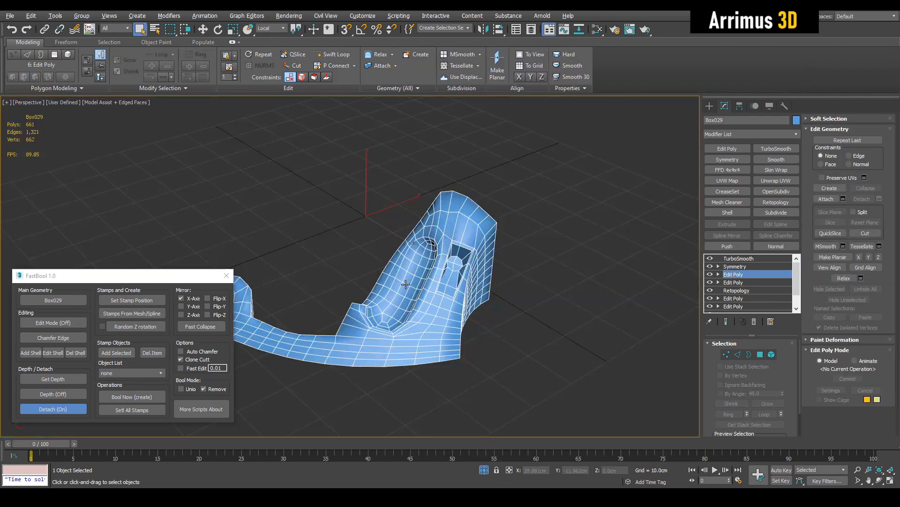
- Refine the recess's vertices and polygons freehand around the octagonal cap
scroll(402, 285, "up", 8)
key("4")
key("1")
middle_click_drag(436, 199, 347, 253)
key("4")
scroll(347, 253, "up", 5)
key("w")
middle_click_drag(437, 255, 426, 279, "alt")
left_click_drag(401, 282, 351, 214)
key("w")
middle_click_drag(395, 154, 359, 222, "alt")
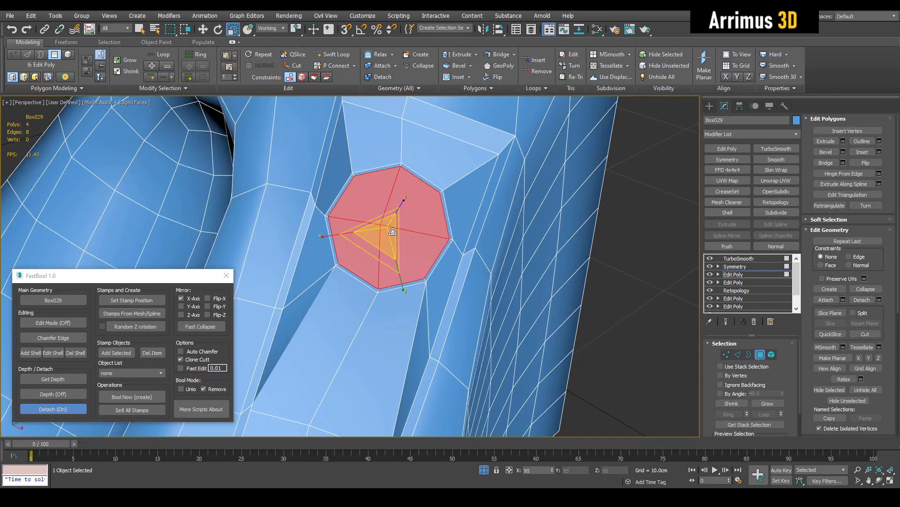
- Scale and extrude the octagonal cap polygons to form a circular hole with a central stud, and preview the smoothing
left_click_drag(393, 232, 392, 244)
scroll(392, 234, "down", 4)
middle_click_drag(392, 234, 376, 236, "alt")
key("ctrl+shift+b")
left_click_drag(376, 236, 370, 253)
middle_click_drag(370, 253, 352, 214, "alt")
scroll(381, 240, "down", 5)
left_click(726, 321)
key("F4")
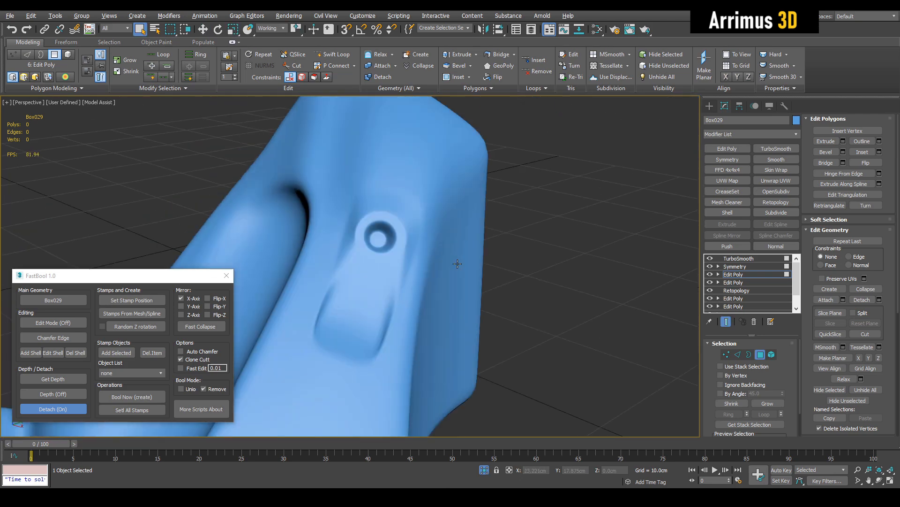
- Add another Edit Poly and reshape the polygons at the recess's lower end, comparing the smoothed result
left_click(727, 149)
key("F4")
scroll(408, 277, "up", 4)
middle_click_drag(408, 277, 400, 251, "alt")
key("2")
key("4")
left_click(358, 298)
scroll(358, 298, "up", 3)
middle_click_drag(357, 297, 352, 274, "alt")
left_click(726, 321)
key("w")
left_click(726, 321)
key("r")
left_click(727, 322)
key("F4")
- Add an Edit Poly and move the polygon strip along the panel's curved lower edge outward freehand
scroll(490, 314, "down", 5)
left_click(727, 149)
scroll(435, 277, "up", 3)
middle_click_drag(438, 288, 420, 315, "alt")
left_click(726, 322)
key("F4")
key("4")
left_click(473, 316)
left_click(245, 213, "shift")
key("w")
key("F4")
left_click_drag(363, 271, 357, 288)
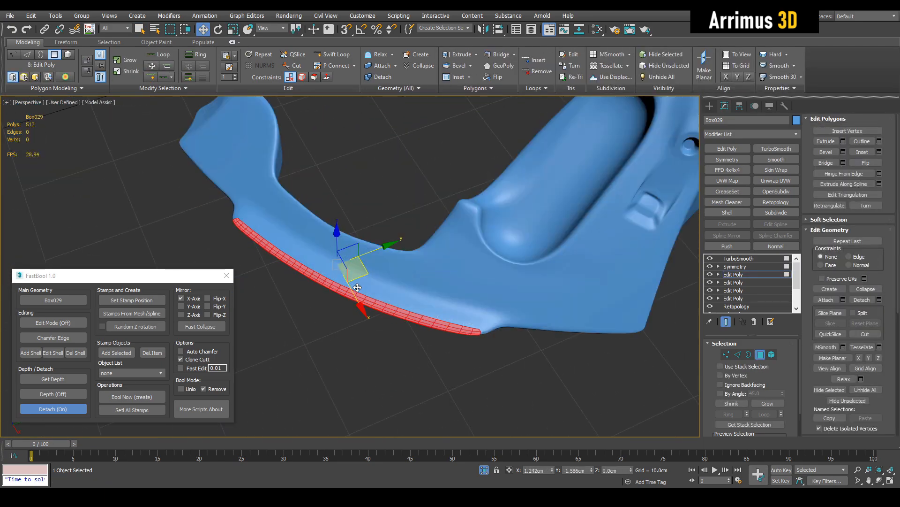
key("4")
key("q")
- Add another Edit Poly, select three spaced polygon bands across the panel's lower arc and bevel them
middle_click_drag(289, 241, 353, 268, "alt")
left_click(727, 148)
left_click(726, 322)
key("F4")
key("4")
scroll(453, 207, "up", 2)
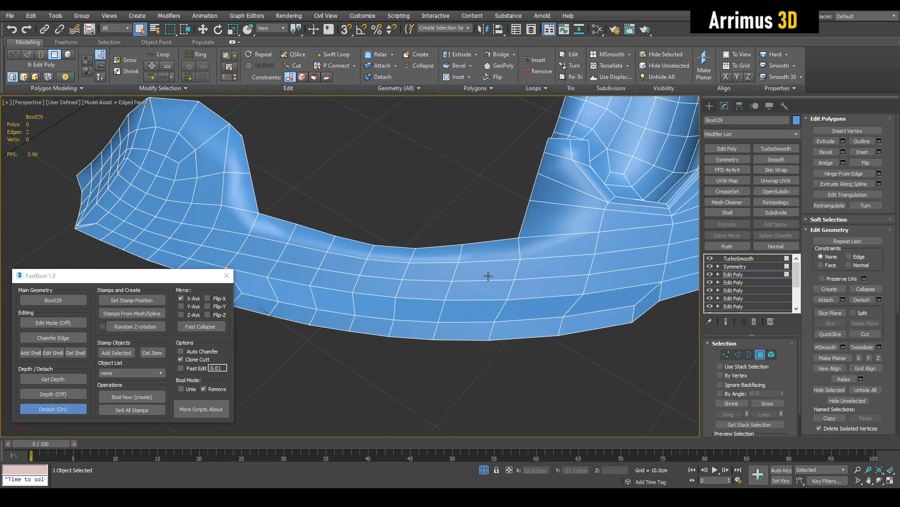
key("ctrl+z")
left_click(436, 255, "ctrl")
left_click(417, 309, "ctrl")
scroll(357, 263, "up", 2)
middle_click_drag(495, 296, 408, 262, "alt")
scroll(408, 262, "down", 3)
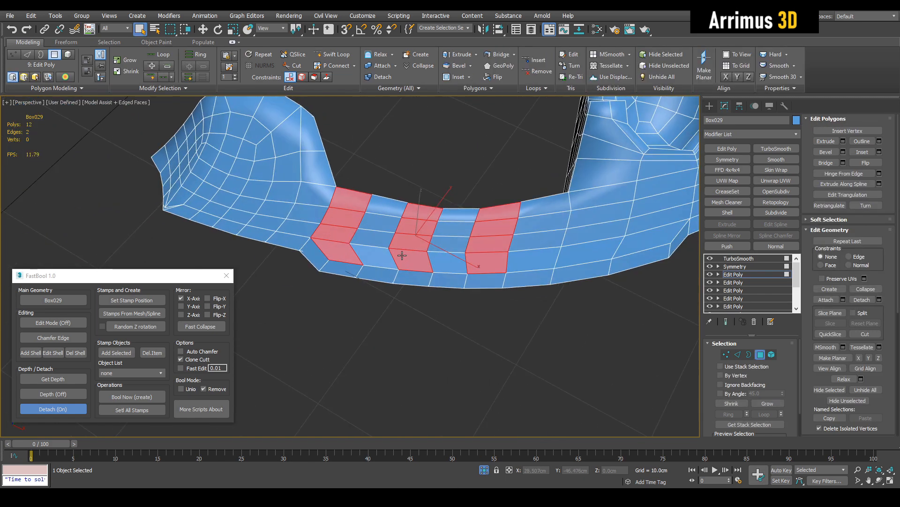
scroll(408, 262, "up", 3)
left_click(843, 151)
left_click(454, 297)
- Select the border edges of the three beveled bands and inspect the smoothed panels with the full model
key("2")
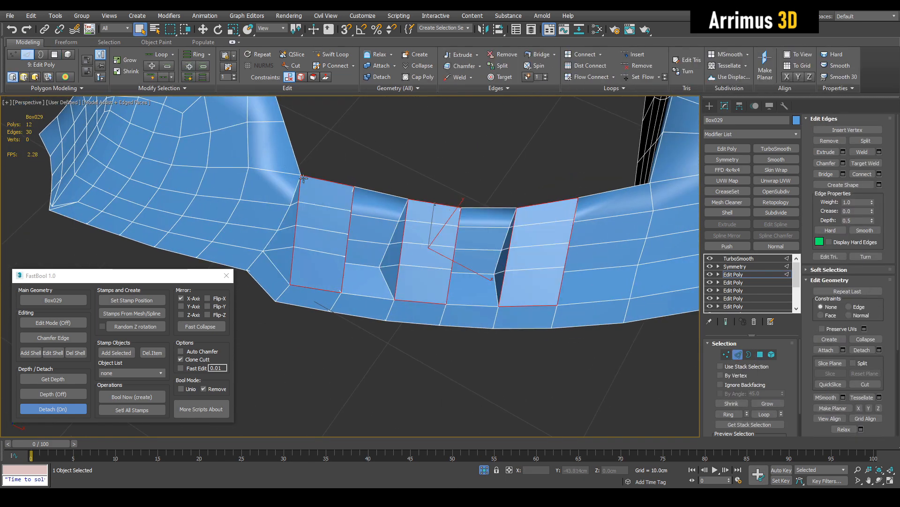
key("1")
left_click(726, 321)
key("F4")
key("1")
middle_click_drag(565, 322, 567, 197, "alt")
scroll(482, 282, "down", 6)
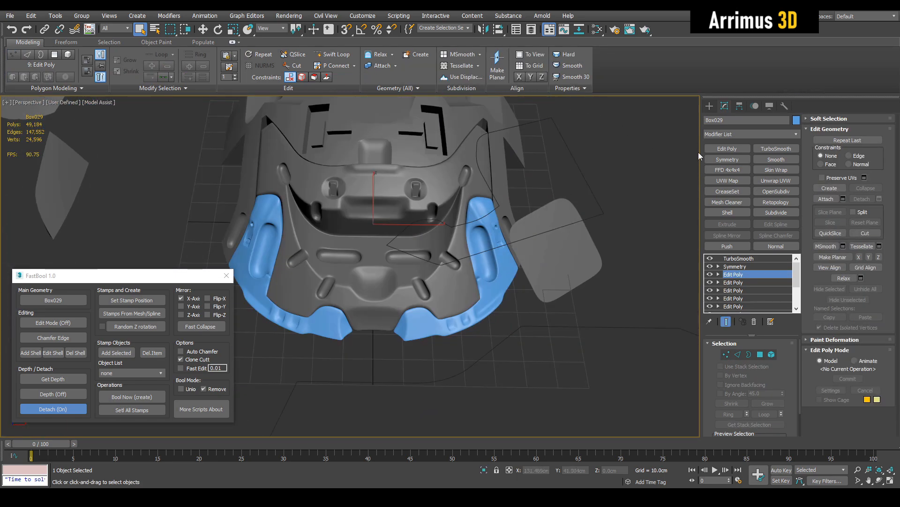
- Close FastBool, select the rear body piece and isolate it with its edges displayed
middle_click_drag(489, 168, 483, 201, "alt")
left_click(227, 275)
key("F4")
left_click(357, 188)
middle_click_drag(447, 236, 493, 215, "alt")
key("alt+q")
scroll(469, 213, "up", 4)
scroll(492, 215, "down", 5)
- Add an Edit Poly, delete the left half's polygons and mirror the remaining half with Symmetry
left_click(727, 148)
key("4")
left_click(381, 332, "ctrl")
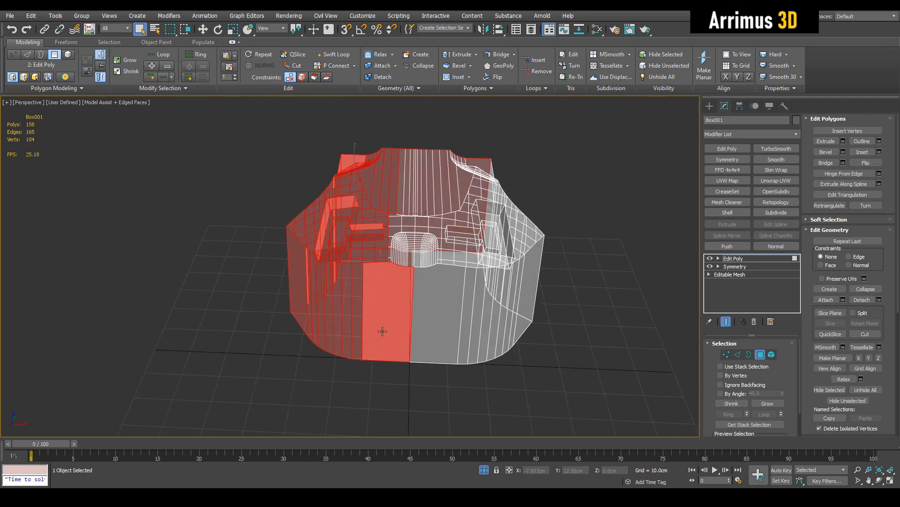
key("Delete")
left_click(727, 159)
- Add another Edit Poly and delete the mirrored left half, including the leftover polygons near the outer side
left_click(727, 149)
key("4")
left_click_drag(275, 139, 401, 387)
key("Delete")
key("alt+x")
scroll(418, 271, "up", 5)
left_click_drag(257, 177, 320, 274)
key("Delete")
key("alt+x")
key("4")
scroll(533, 219, "up", 3)
- Add a Smooth modifier with Auto Smooth to the half body and adjust its threshold
left_click(776, 160)
key("F4")
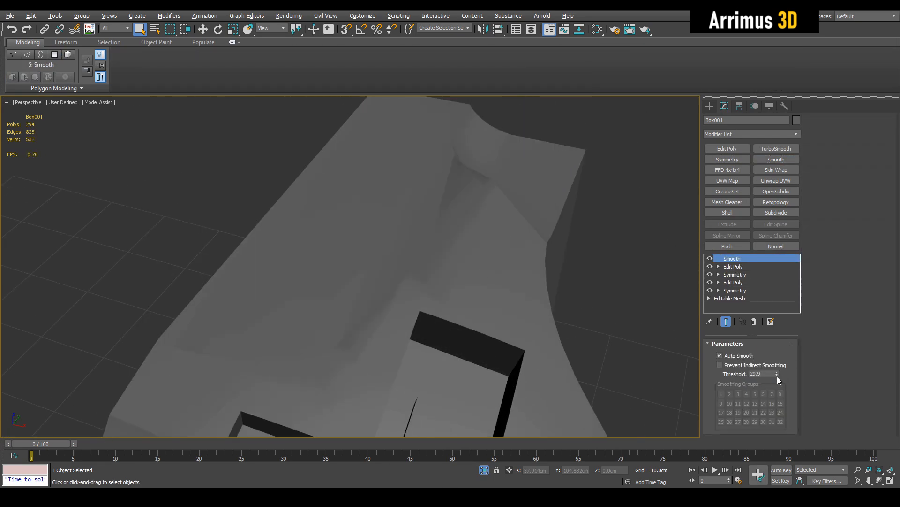
left_click_drag(806, 481, 806, 376)
scroll(466, 281, "down", 5)
scroll(533, 271, "up", 8)
- Add an Edit Poly and select faces of the body surface using selection by angle
left_click(727, 149)
key("F4")
key("4")
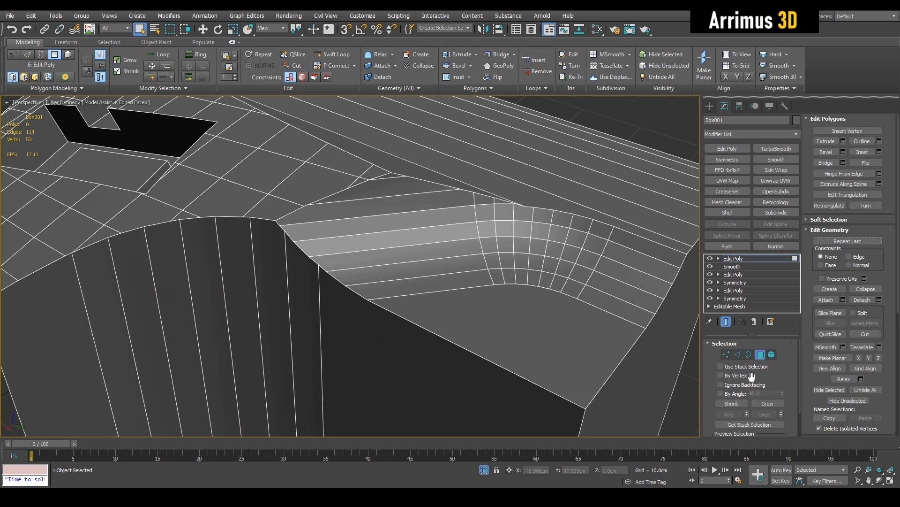
left_click(720, 394)
left_click(484, 282)
left_click(869, 327)
key("F4")
key("4")
scroll(539, 245, "down", 6)
- Add another Edit Poly and select polygons and inner base edges of the recessed pocket
key("F4")
left_click(728, 148)
key("4")
left_click_drag(425, 256, 432, 278)
key("4")
middle_click_drag(432, 278, 595, 223, "alt")
key("2")
scroll(332, 267, "up", 5)
left_click(331, 268)
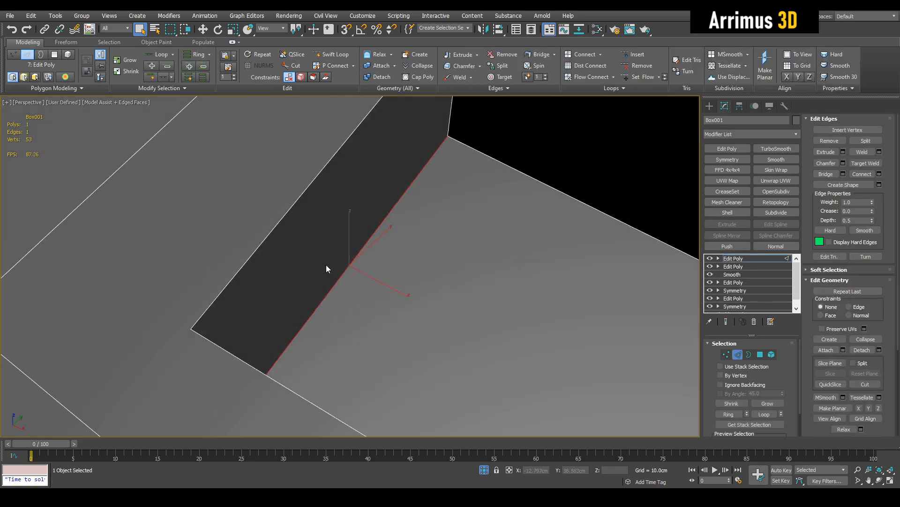
scroll(308, 247, "down", 4)
left_click_drag(333, 257, 375, 287)
key("2")
middle_click_drag(433, 240, 469, 244, "alt")
- Retopologize the half body with the ReForm method at a face count of 5000 and check the mesh
left_click(775, 202)
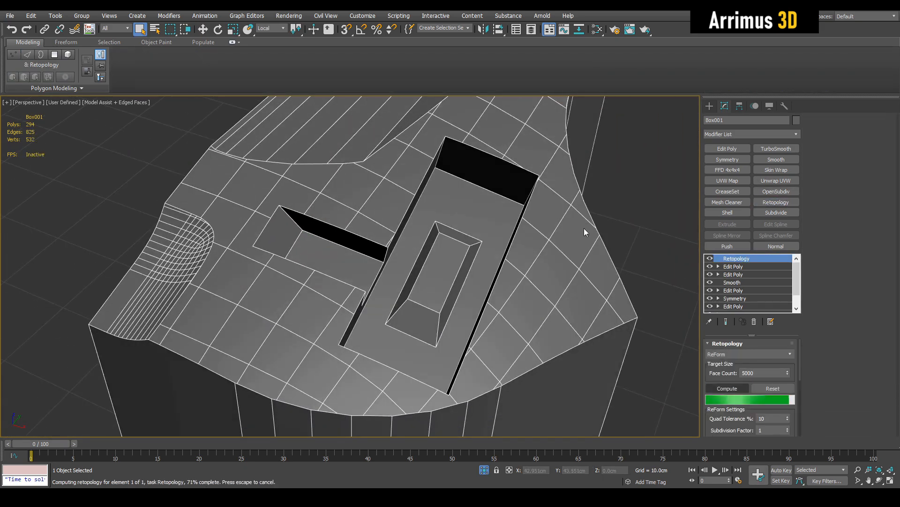
middle_click_drag(587, 254, 579, 251, "alt")
key("F4")
key("F4")
scroll(486, 238, "down", 5)
middle_click_drag(487, 238, 435, 233, "alt")
scroll(556, 253, "up", 4)
- Add further Edit Polys, select polygon bands on the rear deck and move them freehand
left_click(727, 148)
scroll(495, 262, "up", 4)
key("4")
scroll(507, 260, "up", 4)
left_click(452, 165, "ctrl")
left_click(727, 149)
key("w")
key("r")
key("w")
left_click_drag(435, 234, 441, 237)
middle_click_drag(441, 237, 423, 244, "alt")
scroll(456, 240, "down", 4)
- Mirror the half body with Symmetry, add TurboSmooth with adjusted iterations and check the smoothed result
left_click(727, 159)
left_click(776, 149)
left_click(781, 358)
key("F4")
scroll(433, 254, "down", 4)
left_click(433, 253)
key("F4")
scroll(433, 253, "up", 4)
- Return to the Edit Poly below Symmetry and select the floor polygons of the three rear deck slots
left_click(735, 274)
key("1")
key("4")
scroll(413, 239, "up", 3)
left_click(347, 176, "ctrl")
middle_click_drag(355, 174, 406, 218, "alt")
scroll(392, 225, "up", 2)
left_click(385, 176, "ctrl")
- Set the reference coordinate system to Local and adjust the three slot floors' scale and position freehand
key("shift+i")
key("w")
middle_click_drag(409, 166, 452, 246, "alt")
key("r")
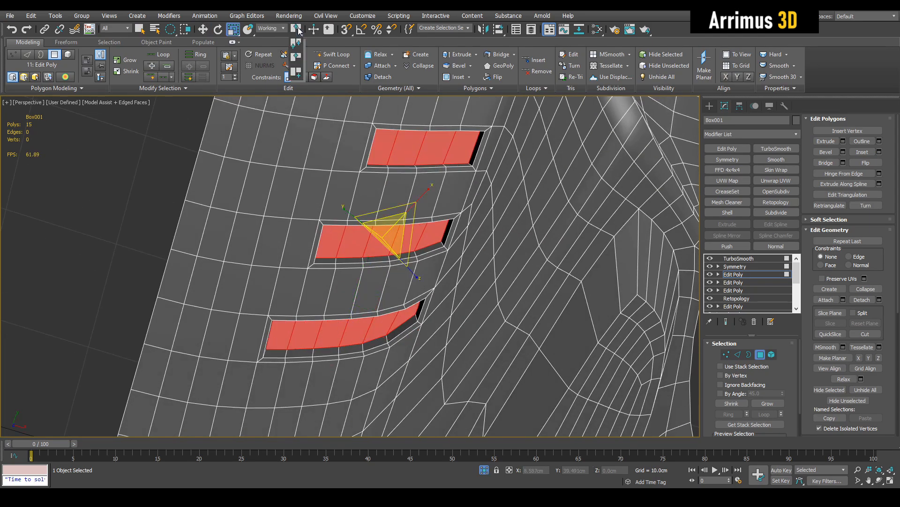
left_click(274, 55)
key("w")
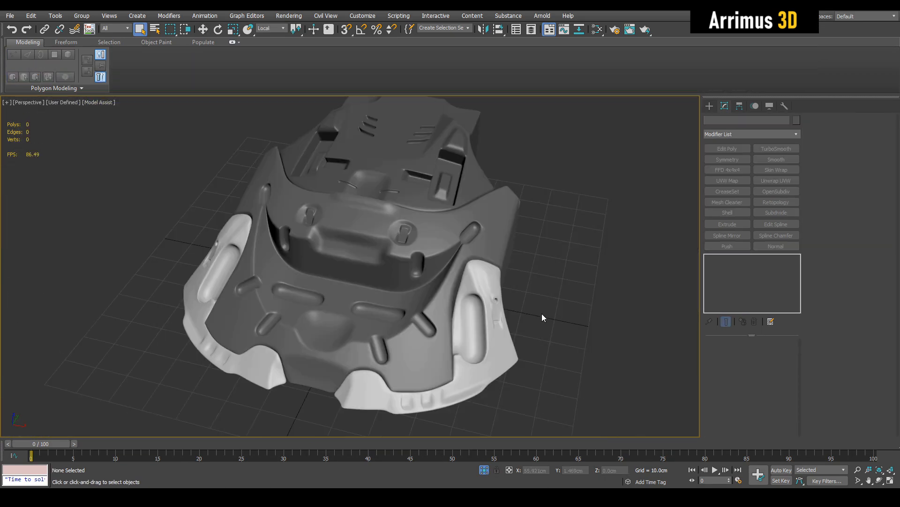
- Examine the full model shaded and with edged faces, covering the rear deck, recesses and side panels
middle_click_drag(543, 317, 545, 276, "alt")
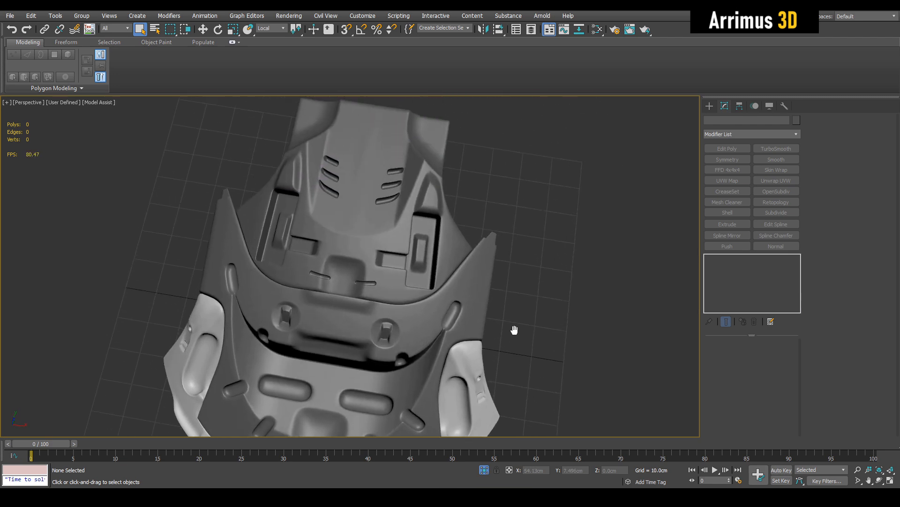
middle_click_drag(517, 347, 508, 320, "alt")
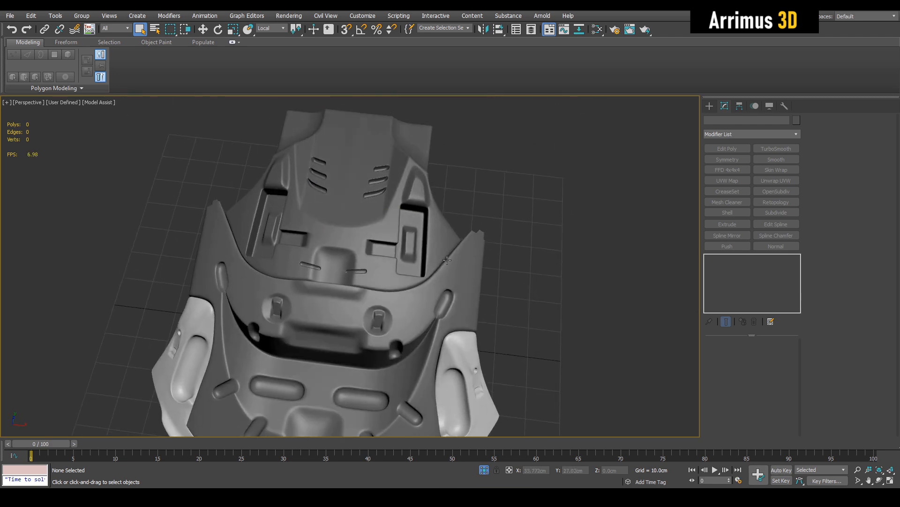
key("F4")
key("F4")
scroll(388, 240, "up", 5)
middle_click_drag(395, 230, 506, 292, "alt")
scroll(422, 302, "up", 6)
key("F4")
scroll(434, 314, "down", 6)
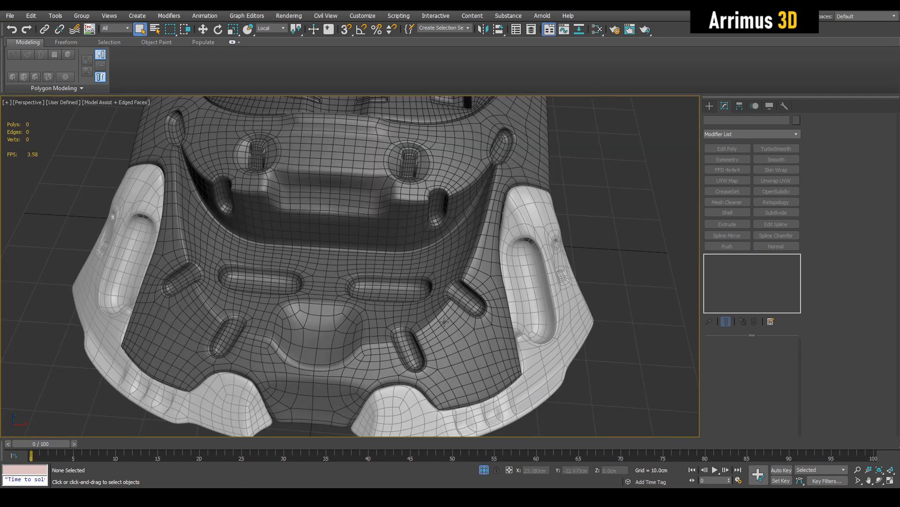
scroll(462, 310, "up", 6)
scroll(422, 282, "down", 6)
key("F4")
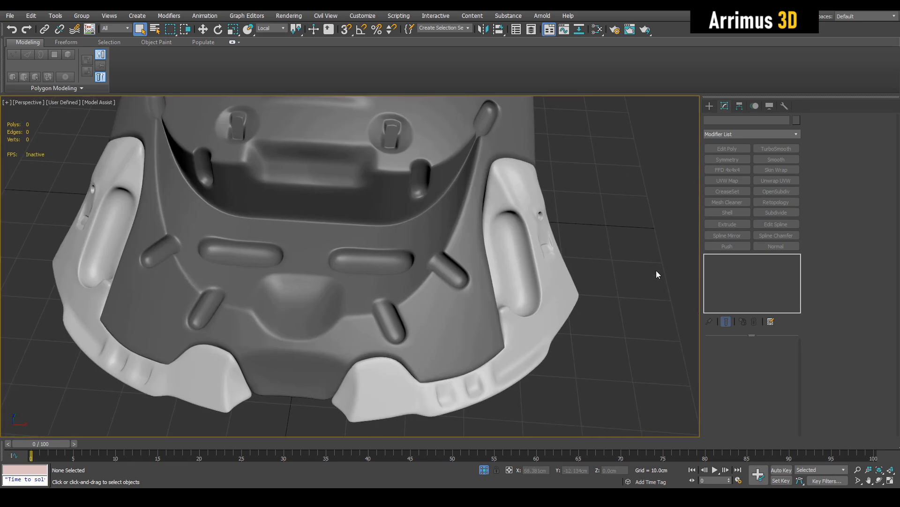